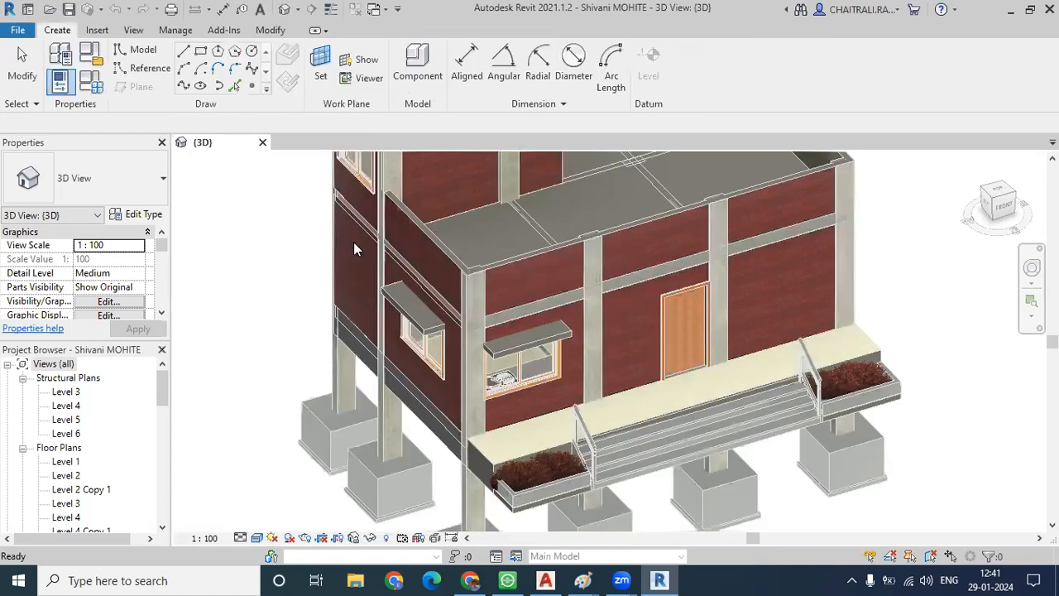
- Sketch a rectangle on the front wall face directly above the door frame, matching the door's width and about 180 mm high
{"action": "left_click", "coordinate": [200, 53]}
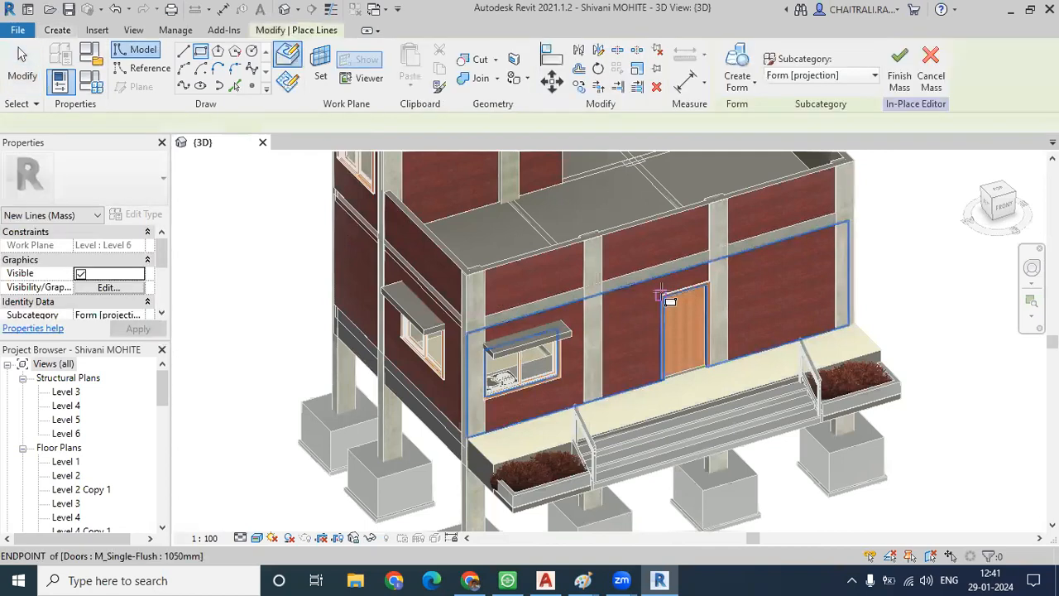
{"action": "scroll", "coordinate": [642, 289], "scroll_direction": "up", "scroll_amount": 8}
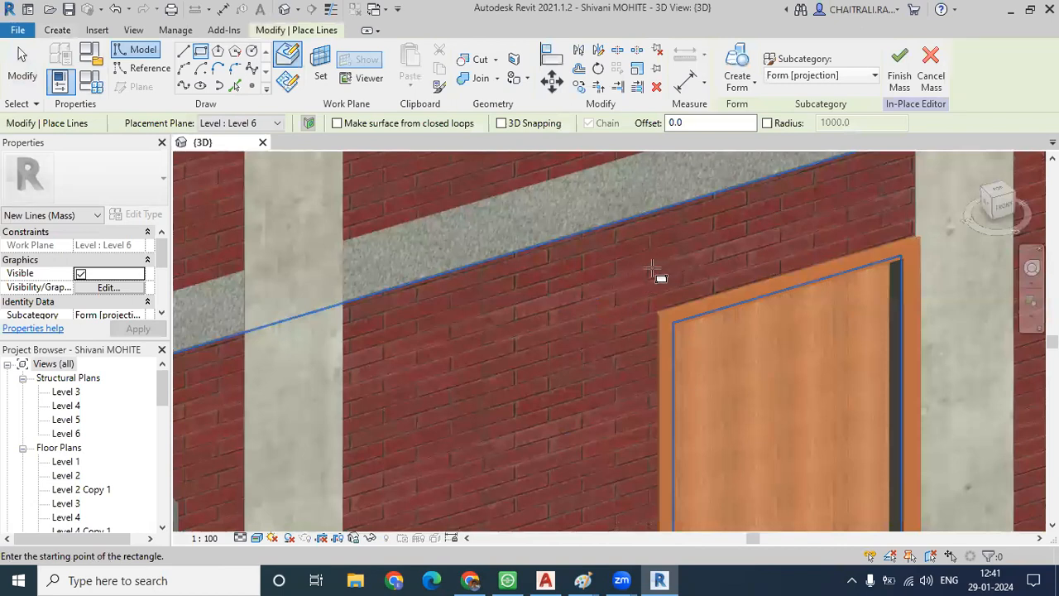
{"action": "left_click", "coordinate": [655, 313]}
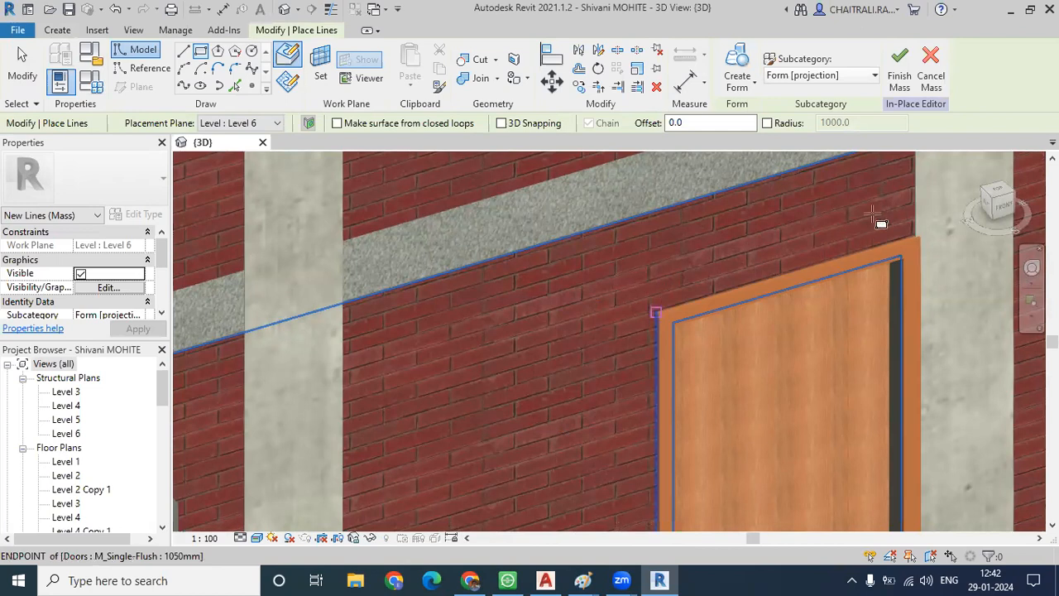
{"action": "left_click", "coordinate": [926, 197]}
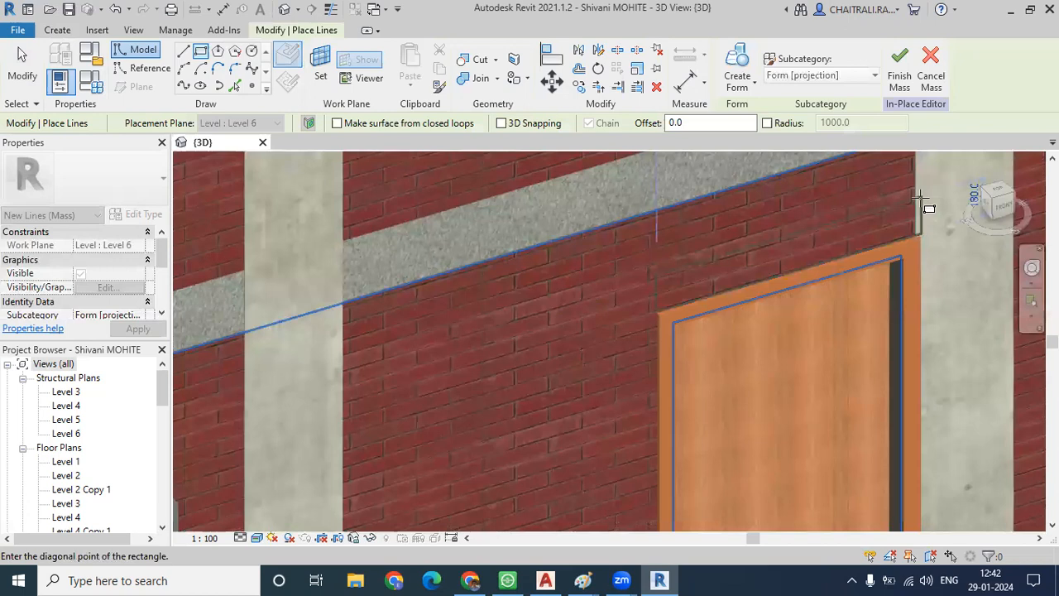
{"action": "left_click", "coordinate": [921, 200]}
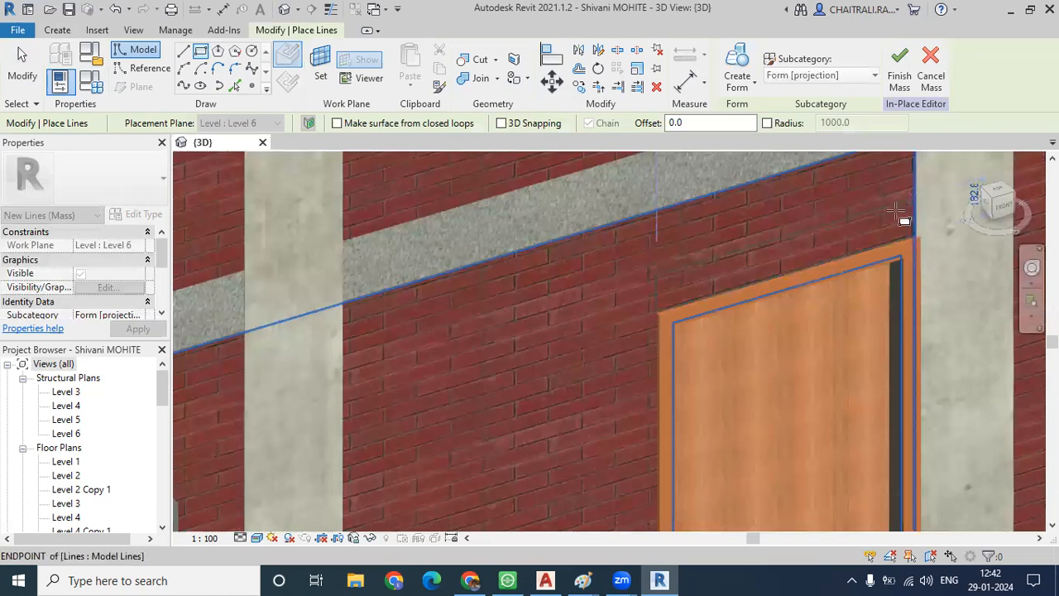
{"action": "left_click", "coordinate": [816, 237]}
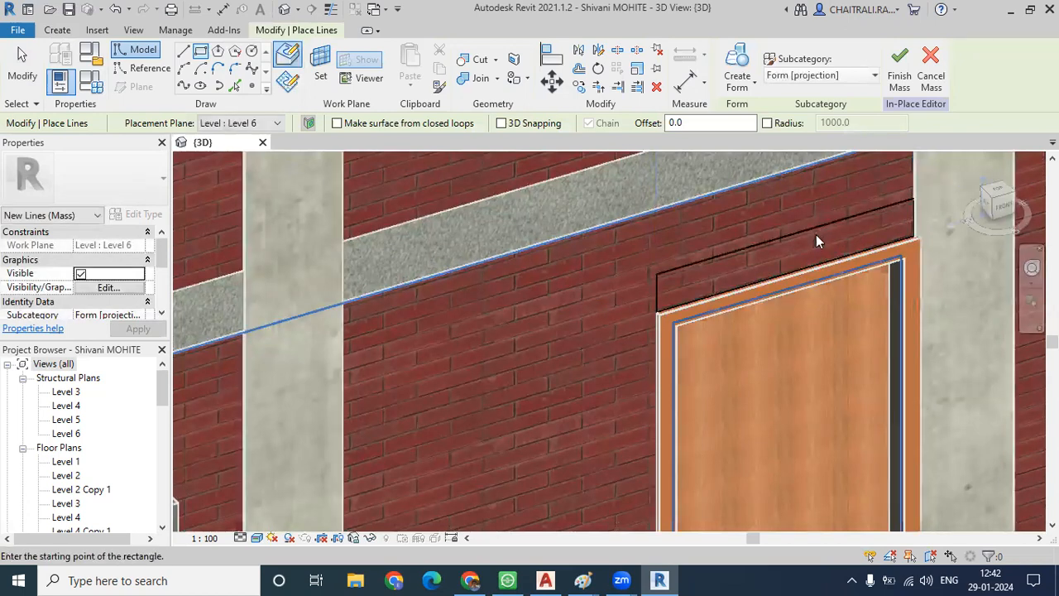
{"action": "key", "text": "Escape"}
- Create a solid form from the closed rectangle above the front door
{"action": "key", "text": "Tab"}
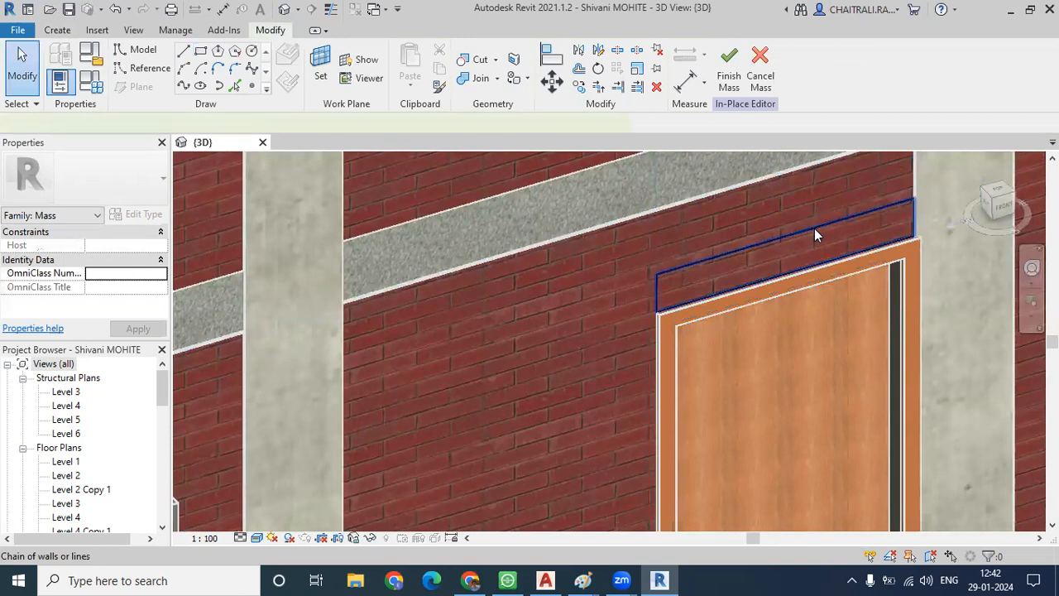
{"action": "left_click", "coordinate": [815, 230]}
{"action": "left_click", "coordinate": [743, 91]}
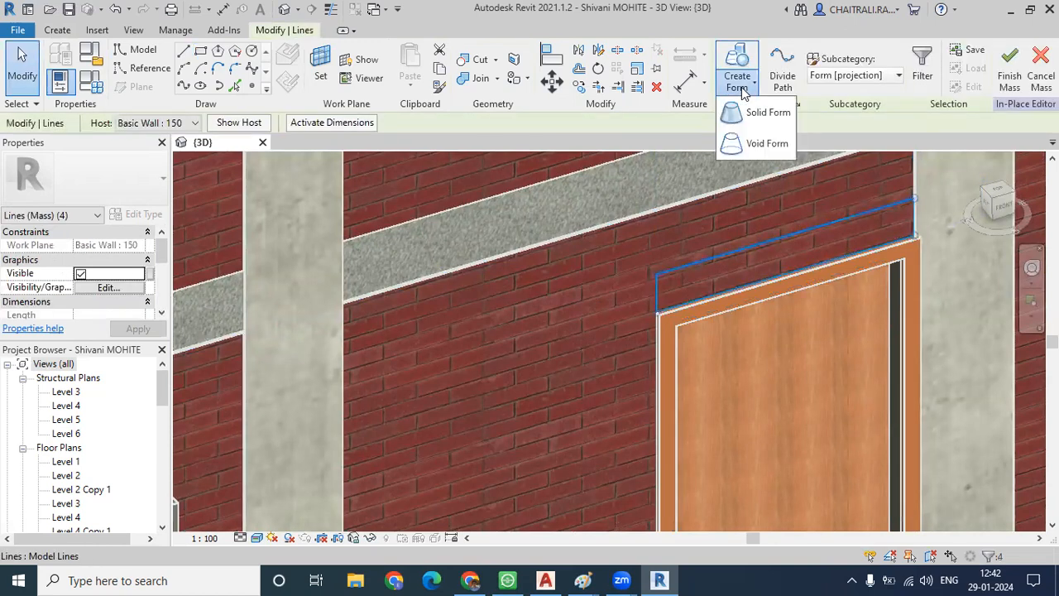
{"action": "left_click", "coordinate": [745, 113]}
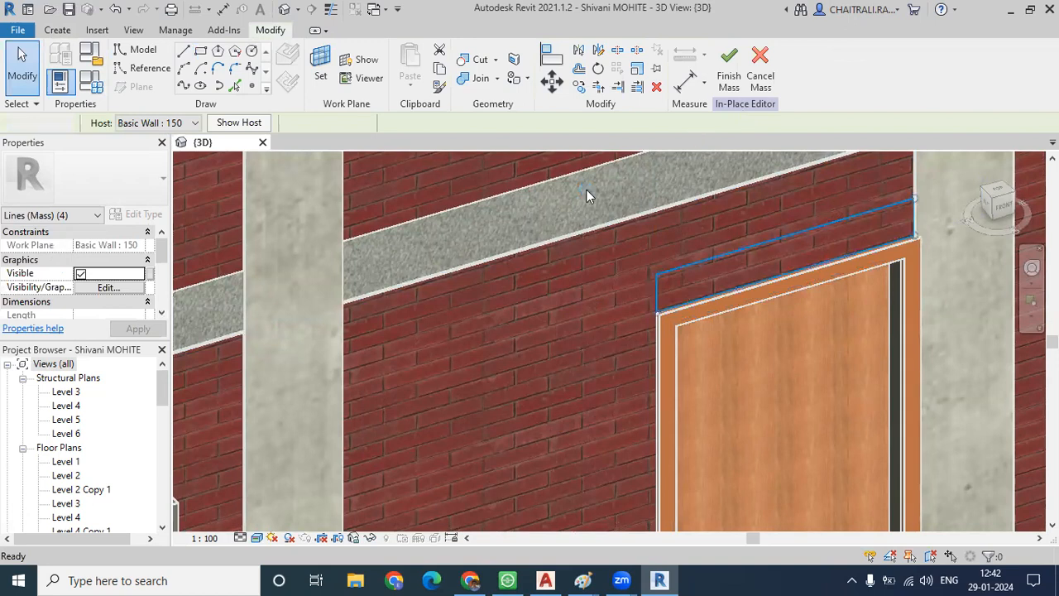
- Set the solid's projection from the wall to 200 mm and finish the in-place mass
{"action": "scroll", "coordinate": [585, 197], "scroll_direction": "down", "scroll_amount": 2}
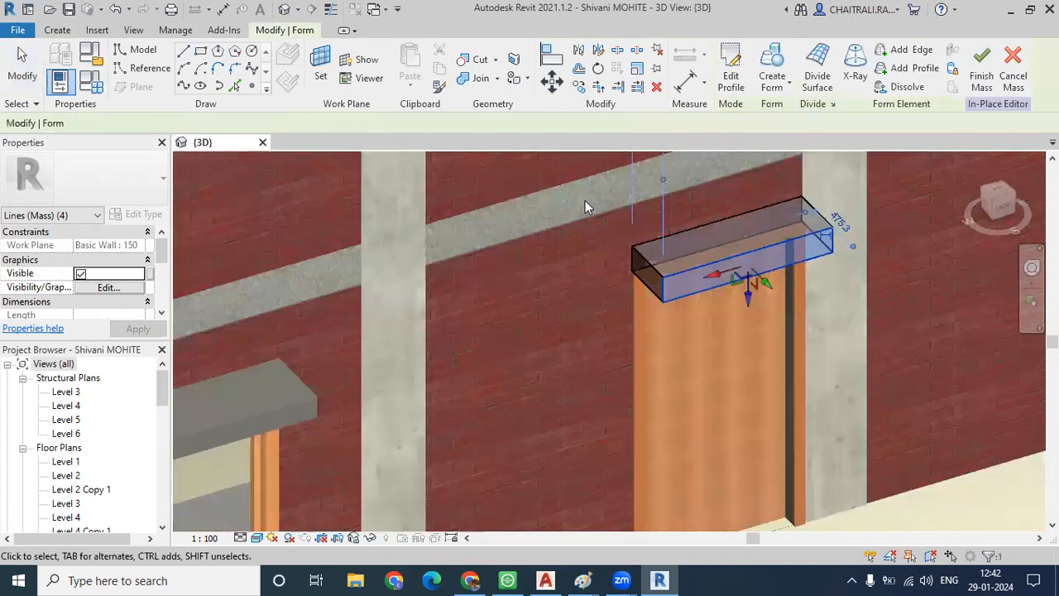
{"action": "scroll", "coordinate": [585, 207], "scroll_direction": "down", "scroll_amount": 2}
{"action": "left_click", "coordinate": [782, 217]}
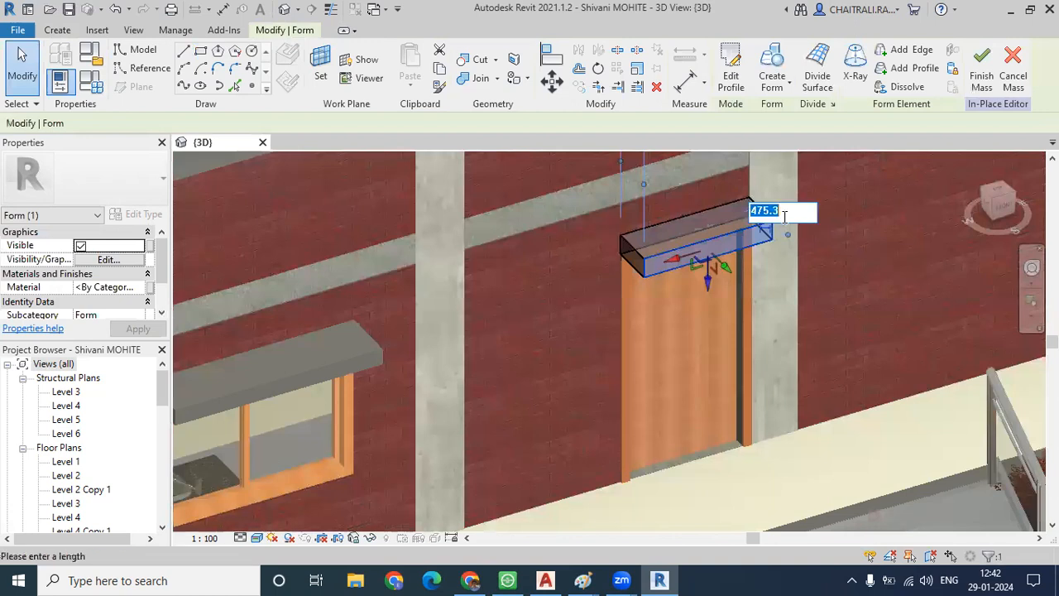
{"action": "type", "text": "200"}
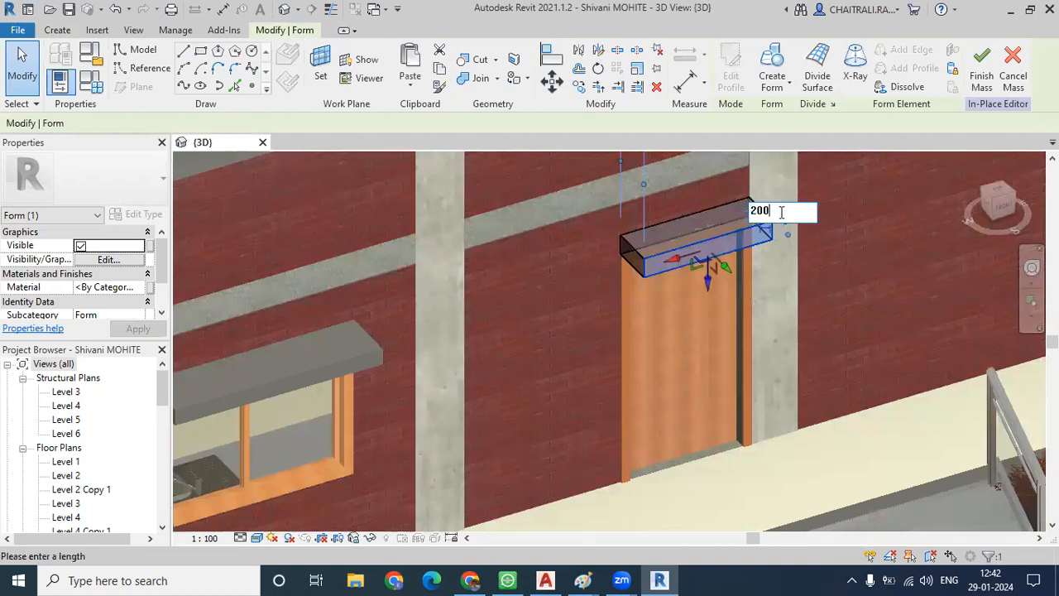
{"action": "key", "text": "Return"}
{"action": "left_click", "coordinate": [835, 221]}
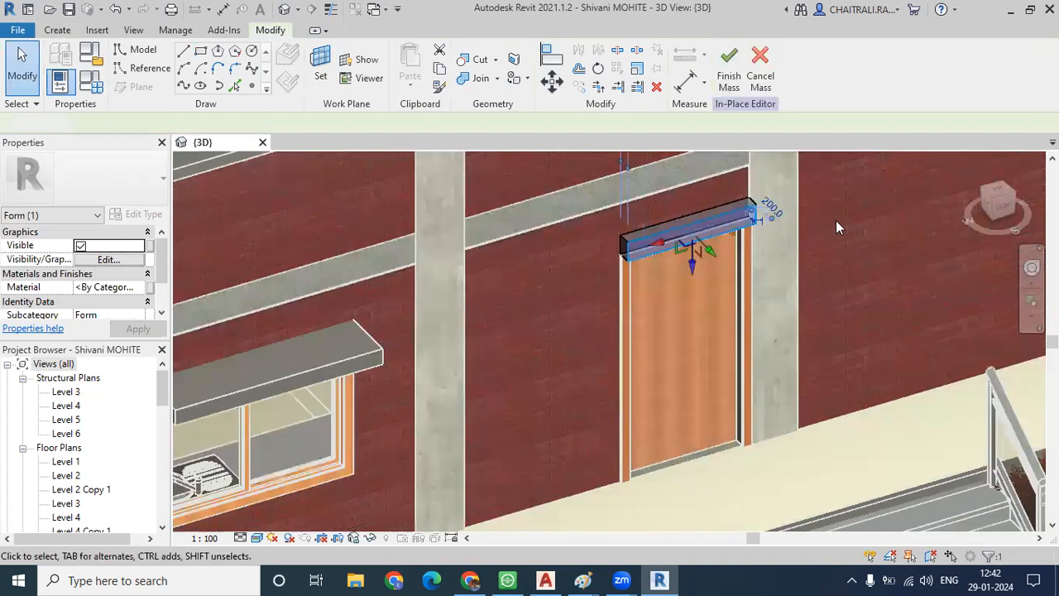
{"action": "left_click", "coordinate": [732, 80]}
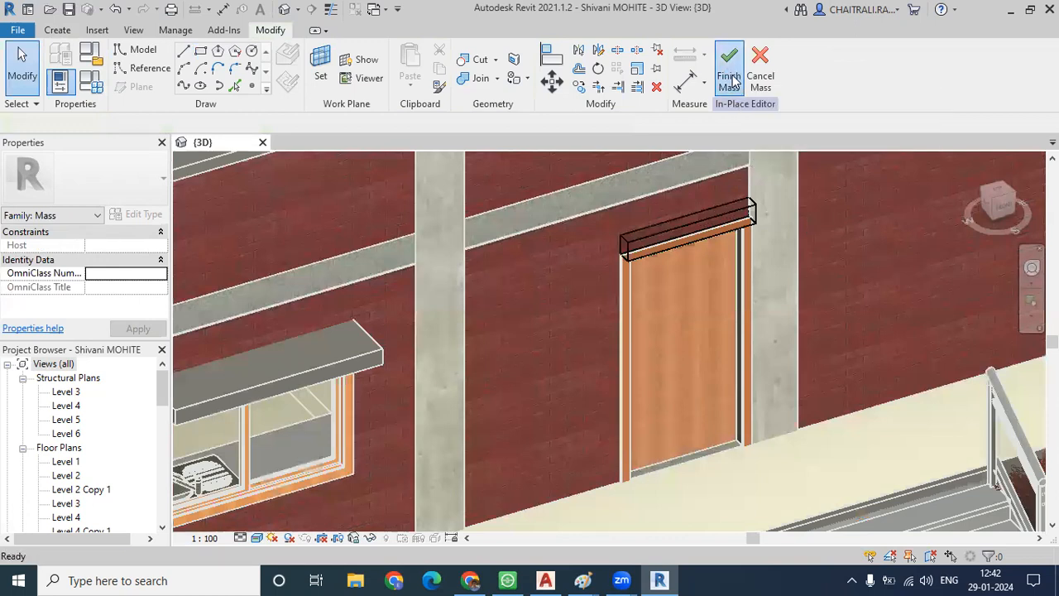
{"action": "left_click", "coordinate": [732, 79]}
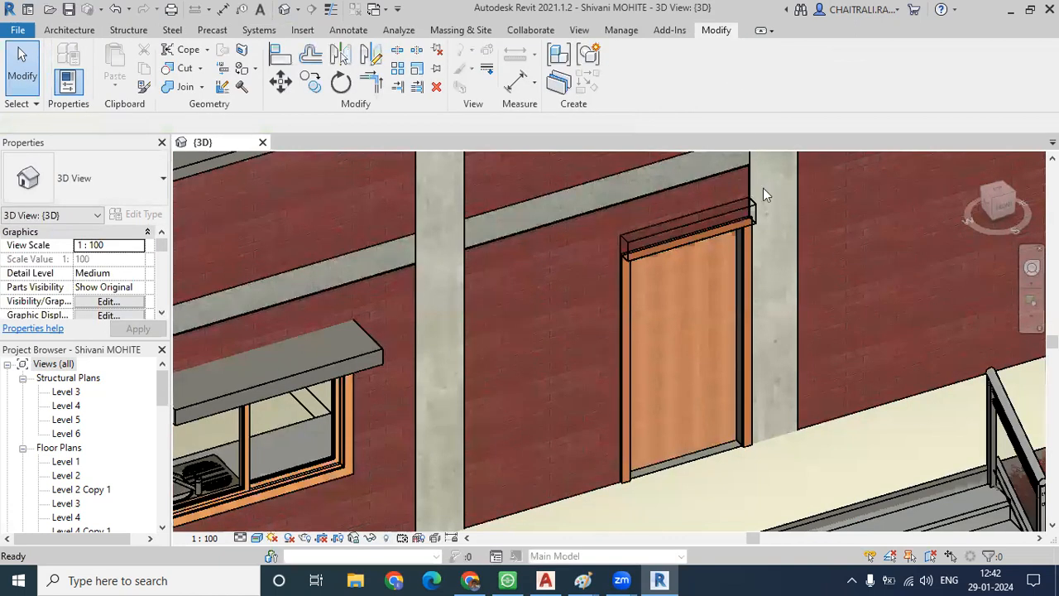
{"action": "scroll", "coordinate": [541, 269], "scroll_direction": "down", "scroll_amount": 2}
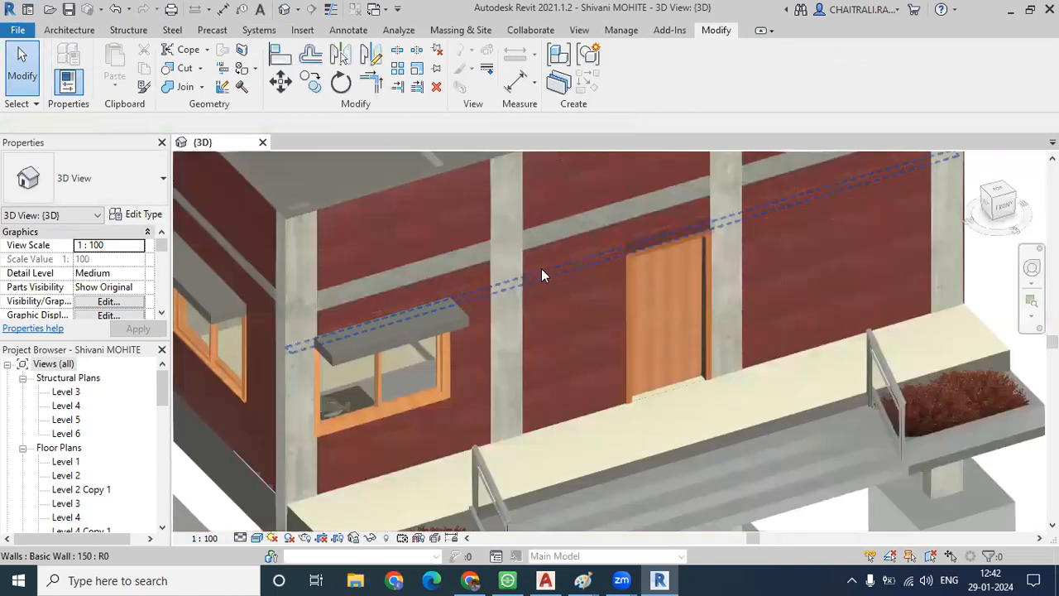
{"action": "scroll", "coordinate": [580, 248], "scroll_direction": "up", "scroll_amount": 4}
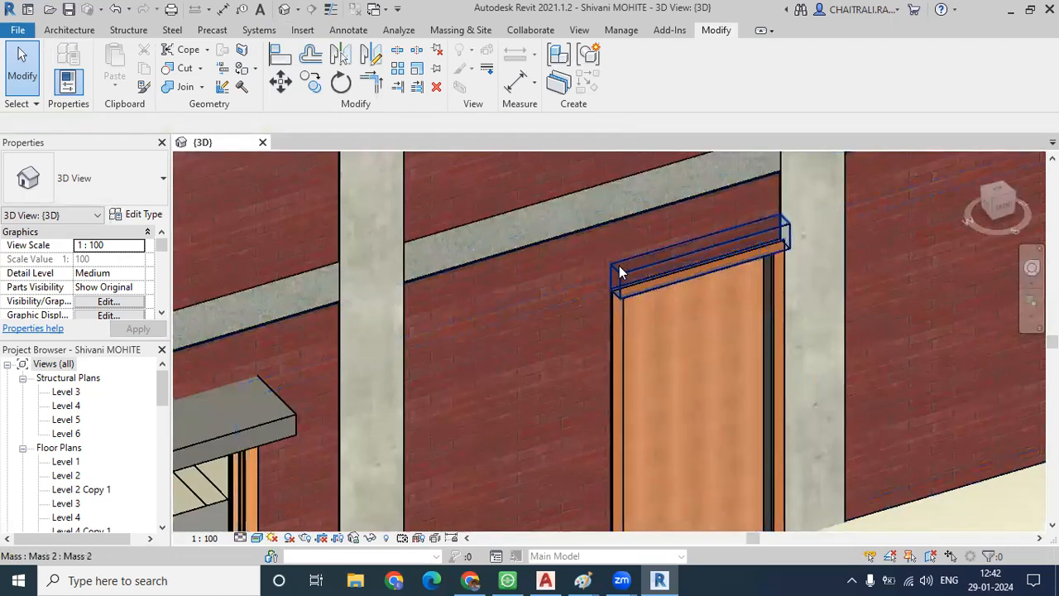
{"action": "middle_click_drag", "start_coordinate": [520, 244], "coordinate": [579, 213]}
{"action": "scroll", "coordinate": [568, 218], "scroll_direction": "down", "scroll_amount": 1}
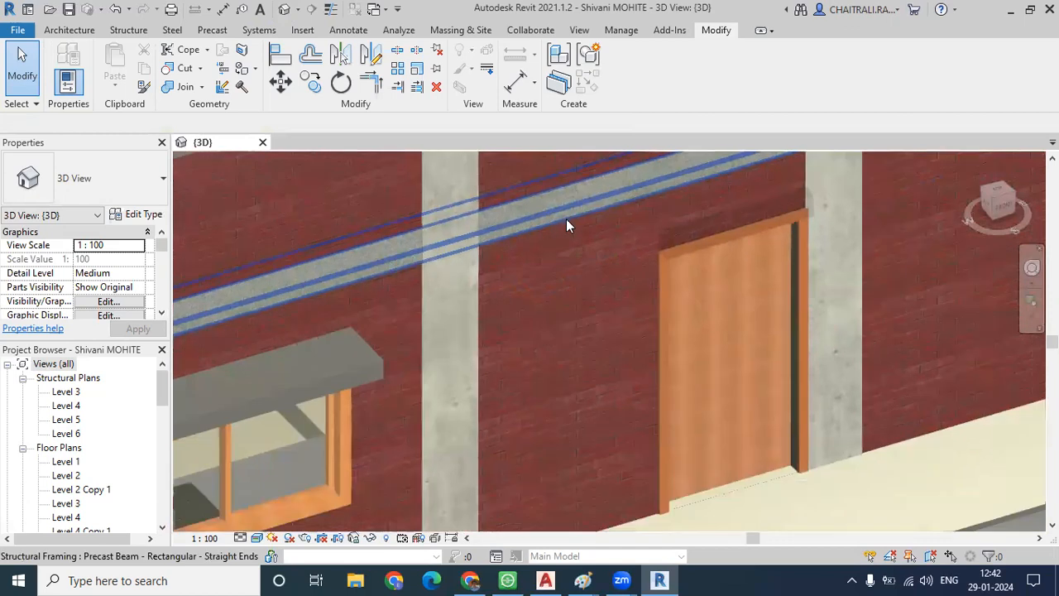
{"action": "scroll", "coordinate": [566, 218], "scroll_direction": "down", "scroll_amount": 2}
{"action": "scroll", "coordinate": [572, 241], "scroll_direction": "down", "scroll_amount": 2}
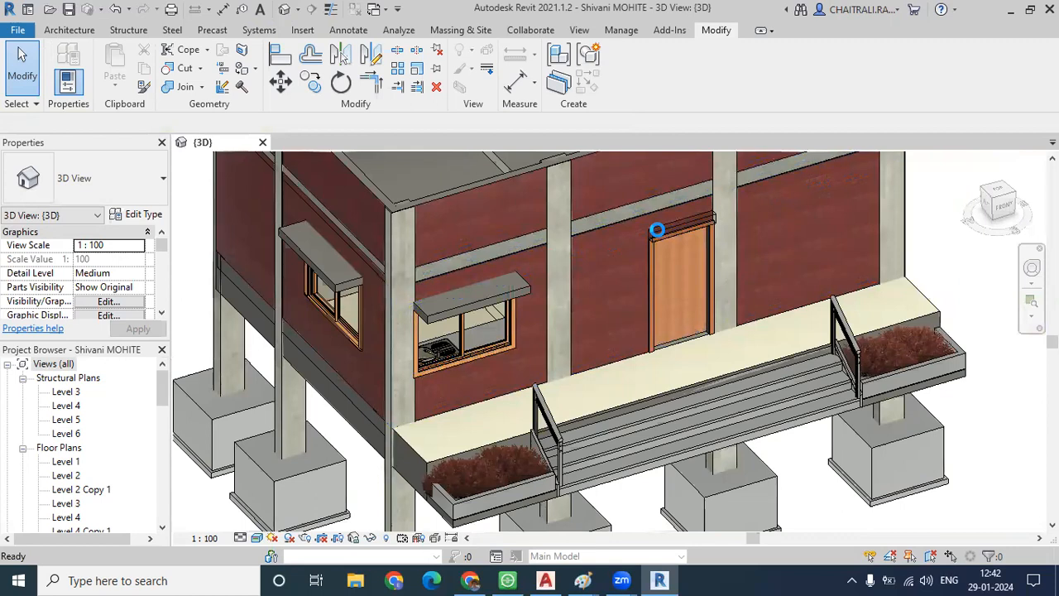
- Paint the visible faces of the mass above the front door with the Concrete, Cast-in-Place gray material
{"action": "scroll", "coordinate": [656, 227], "scroll_direction": "up", "scroll_amount": 2}
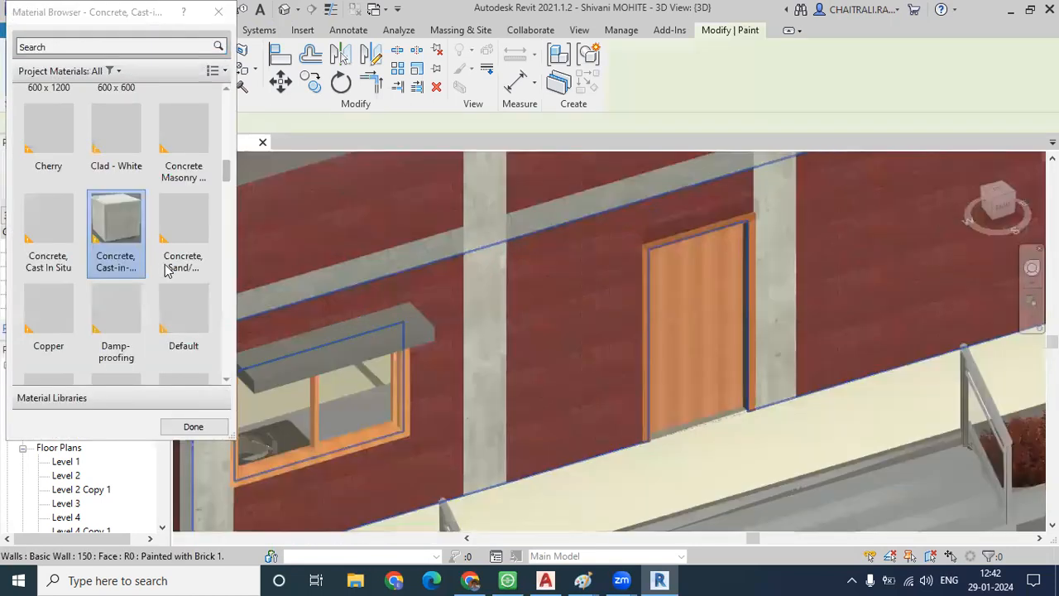
{"action": "left_click", "coordinate": [681, 227]}
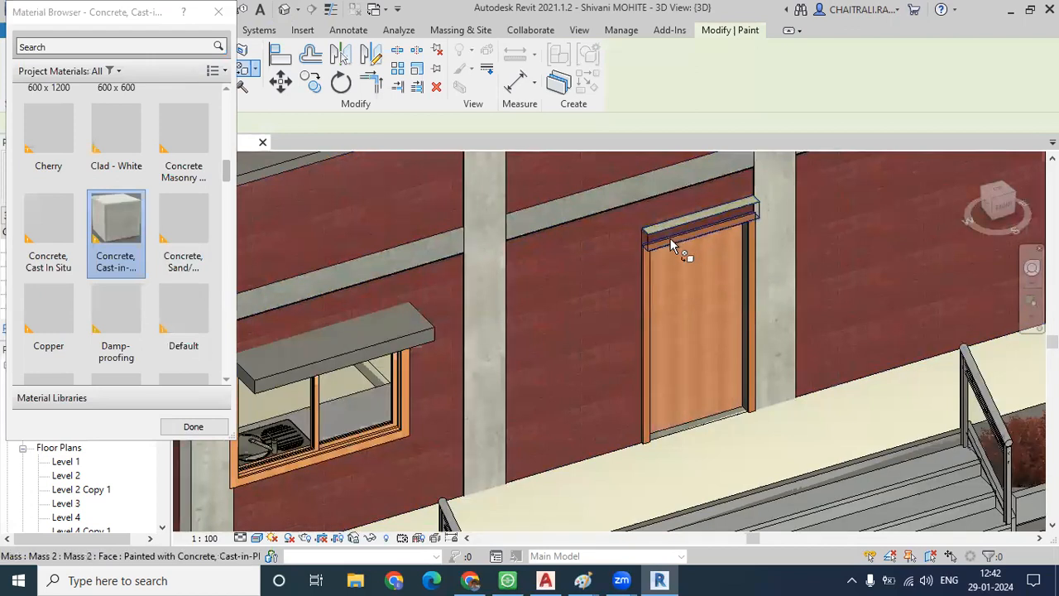
{"action": "scroll", "coordinate": [657, 237], "scroll_direction": "up", "scroll_amount": 2}
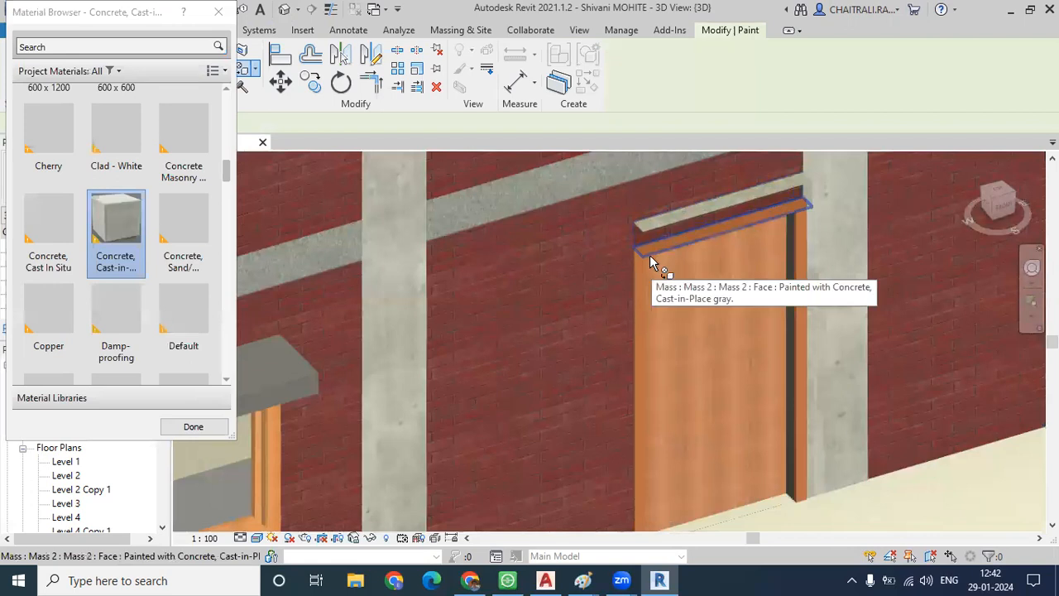
{"action": "left_click", "coordinate": [641, 241]}
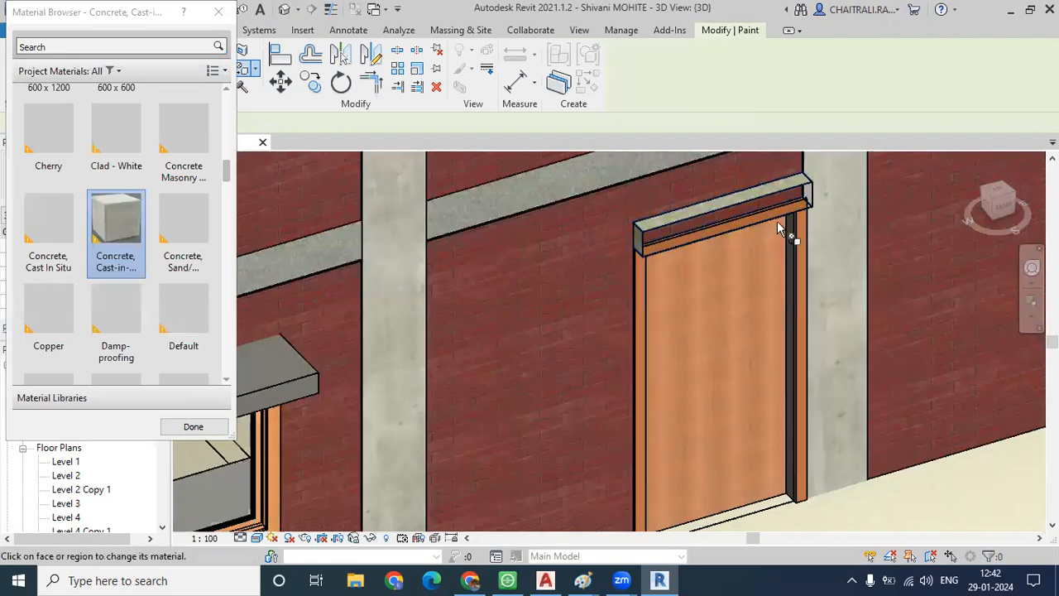
{"action": "scroll", "coordinate": [811, 203], "scroll_direction": "up", "scroll_amount": 2}
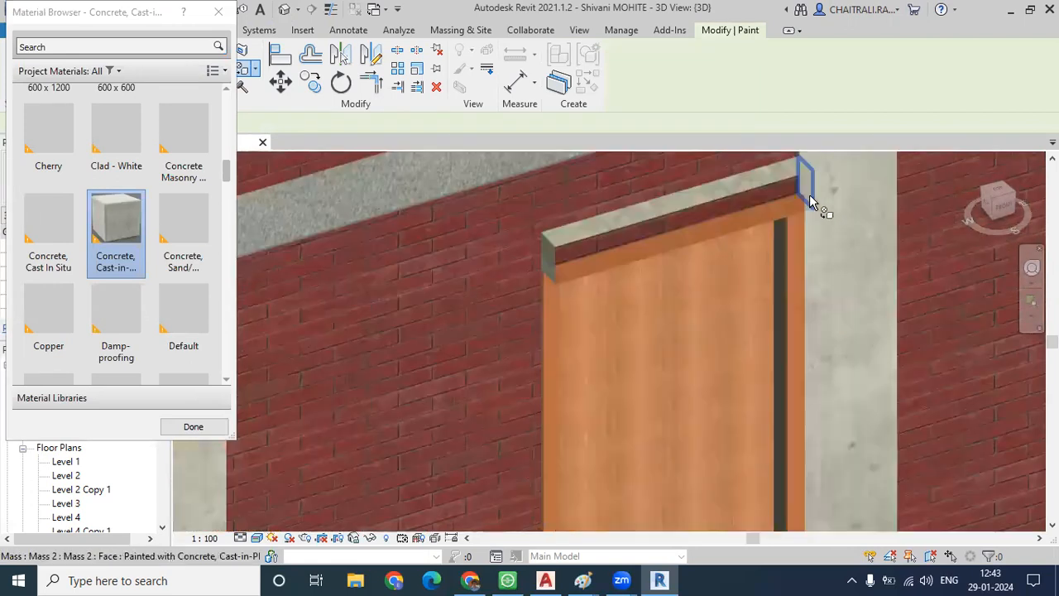
{"action": "left_click", "coordinate": [806, 180]}
{"action": "scroll", "coordinate": [606, 217], "scroll_direction": "down", "scroll_amount": 4}
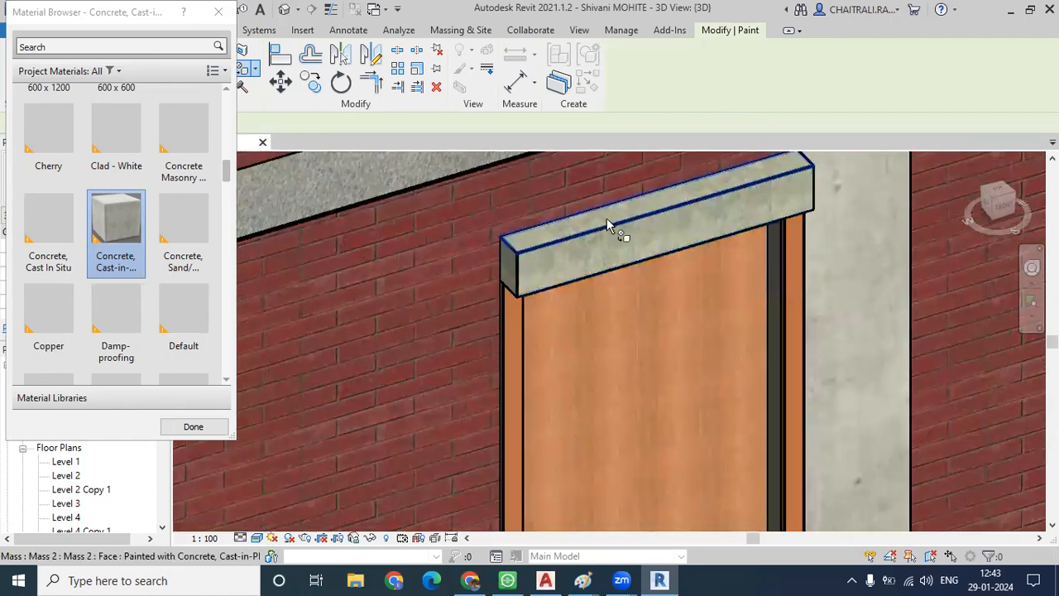
{"action": "key", "text": "Escape"}
{"action": "scroll", "coordinate": [530, 221], "scroll_direction": "down", "scroll_amount": 3}
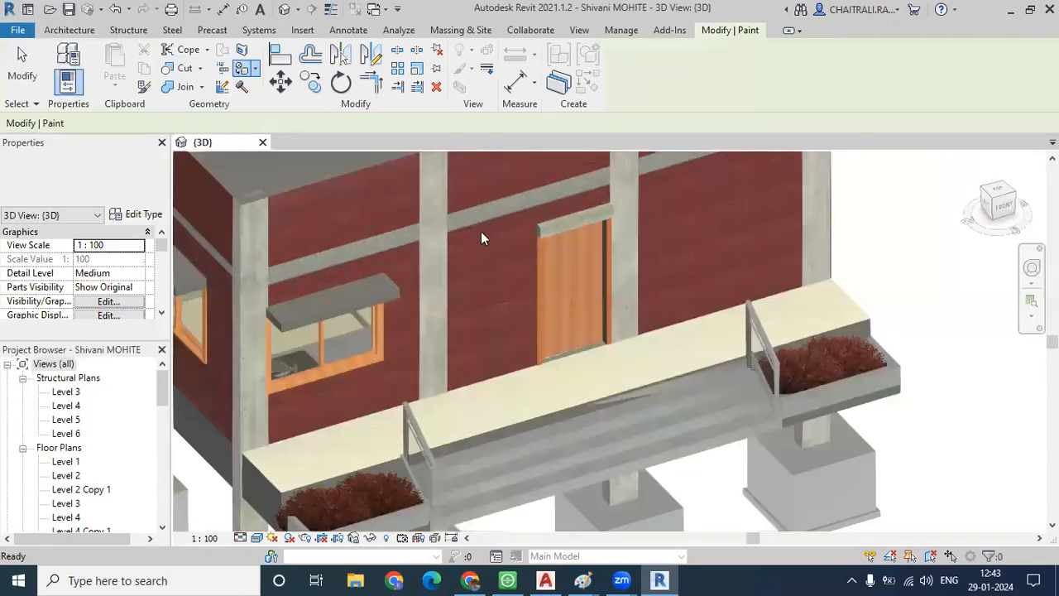
{"action": "scroll", "coordinate": [484, 236], "scroll_direction": "down", "scroll_amount": 4}
{"action": "key", "text": "Escape"}
- Open the project's Door Schedule and Window Schedule to review their family, width, height and count columns
{"action": "middle_click_drag", "start_coordinate": [725, 293], "coordinate": [838, 252]}
{"action": "middle_click_drag", "start_coordinate": [703, 340], "coordinate": [364, 351], "text": "shift"}
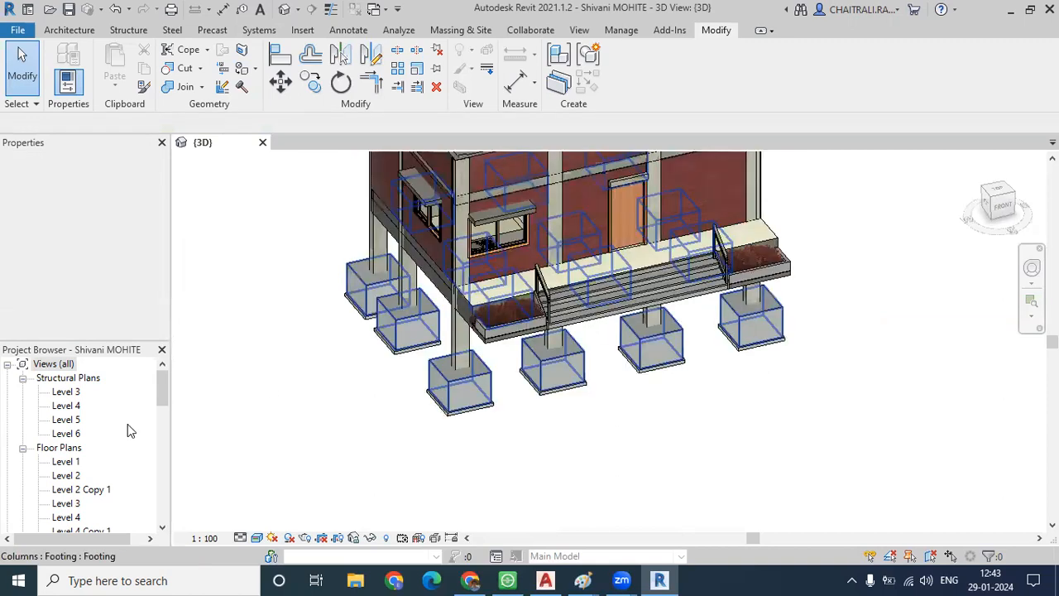
{"action": "scroll", "coordinate": [126, 424], "scroll_direction": "down", "scroll_amount": 5}
{"action": "scroll", "coordinate": [126, 424], "scroll_direction": "down", "scroll_amount": 7}
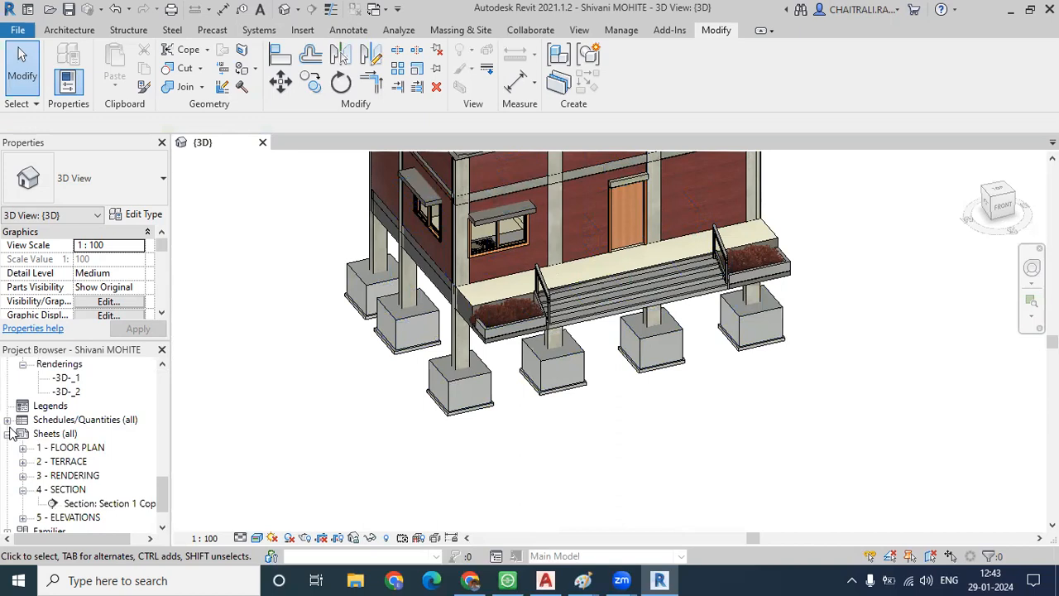
{"action": "left_click", "coordinate": [7, 420]}
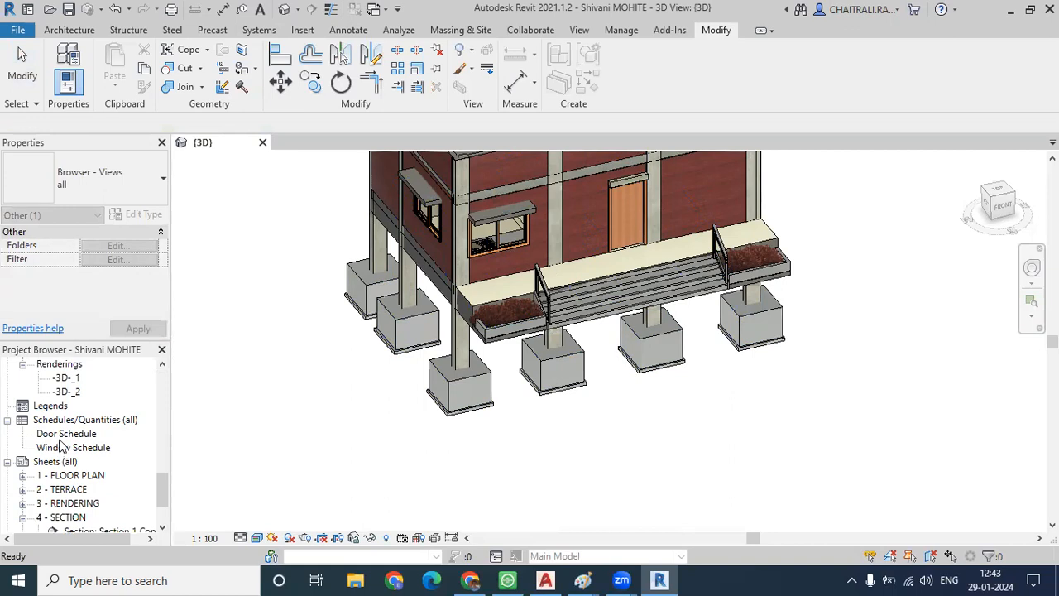
{"action": "left_click", "coordinate": [64, 436]}
{"action": "double_click", "coordinate": [63, 434]}
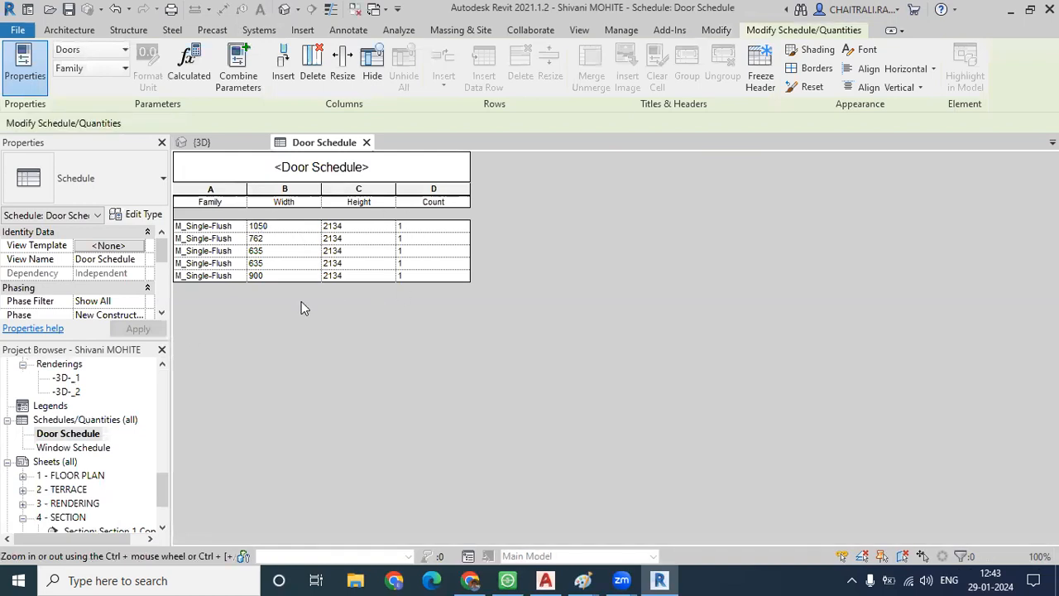
{"action": "double_click", "coordinate": [91, 451]}
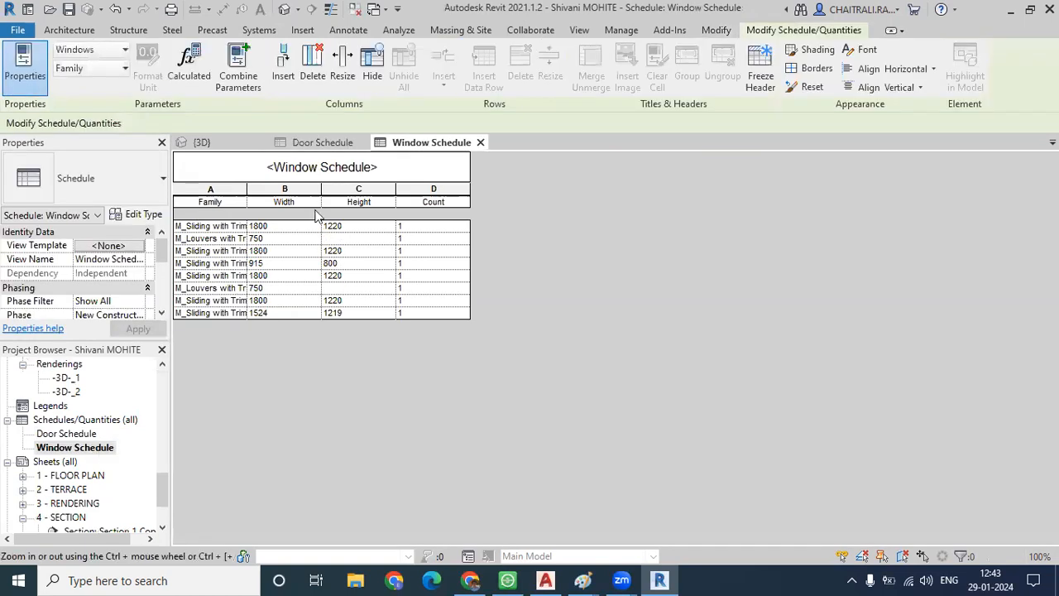
- Delete the Window Schedule from the project
{"action": "scroll", "coordinate": [93, 432], "scroll_direction": "up", "scroll_amount": 3}
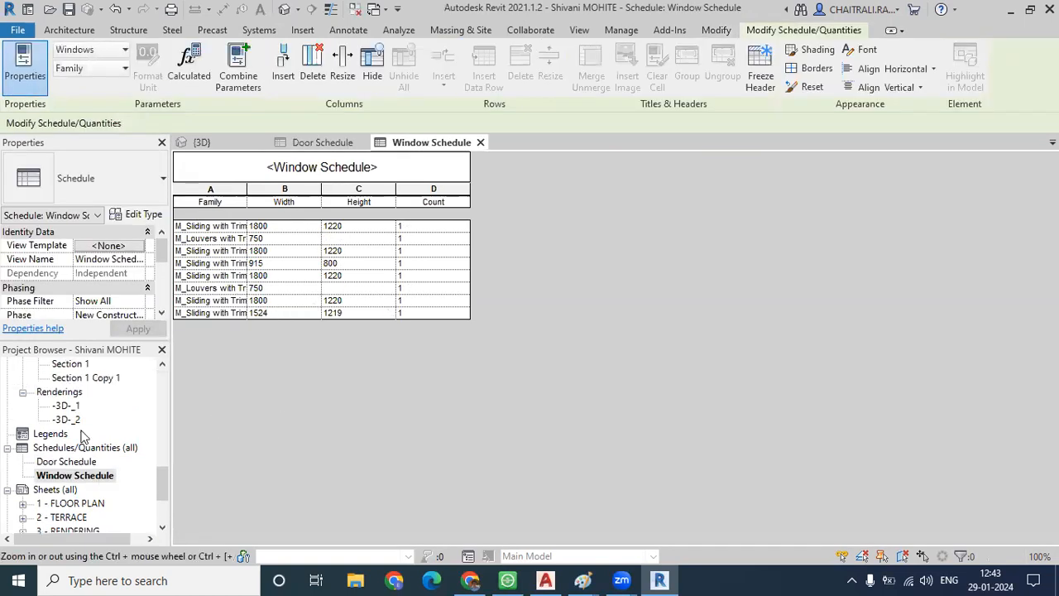
{"action": "scroll", "coordinate": [83, 451], "scroll_direction": "down", "scroll_amount": 4}
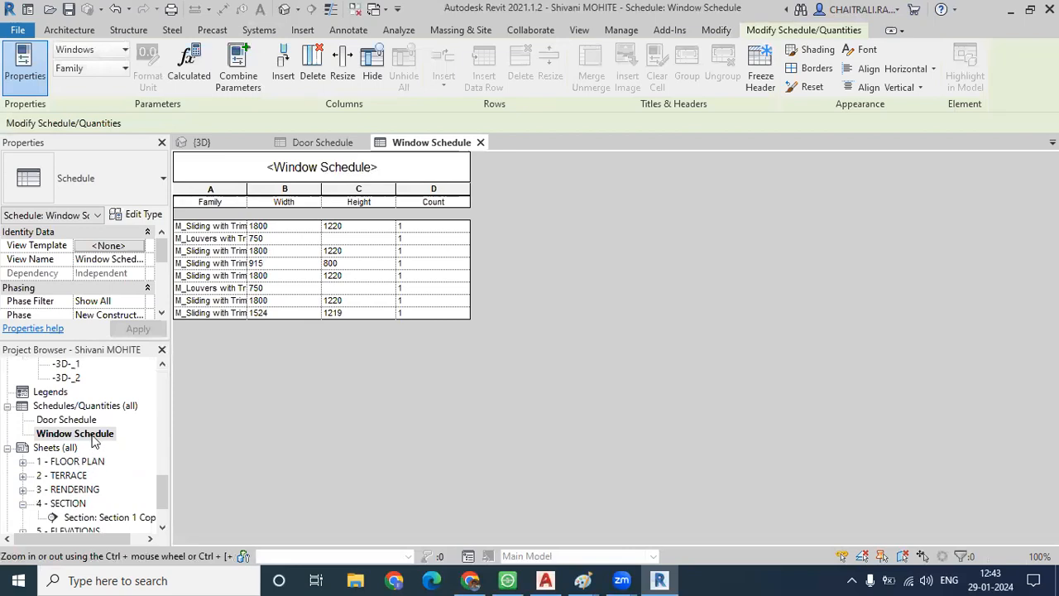
{"action": "right_click", "coordinate": [94, 441]}
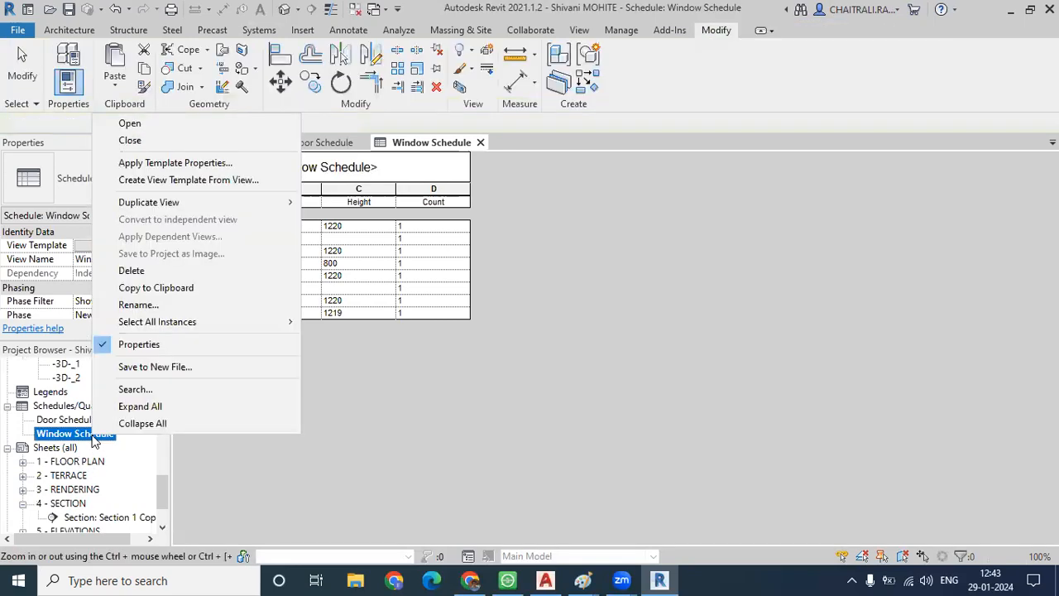
{"action": "left_click", "coordinate": [137, 271]}
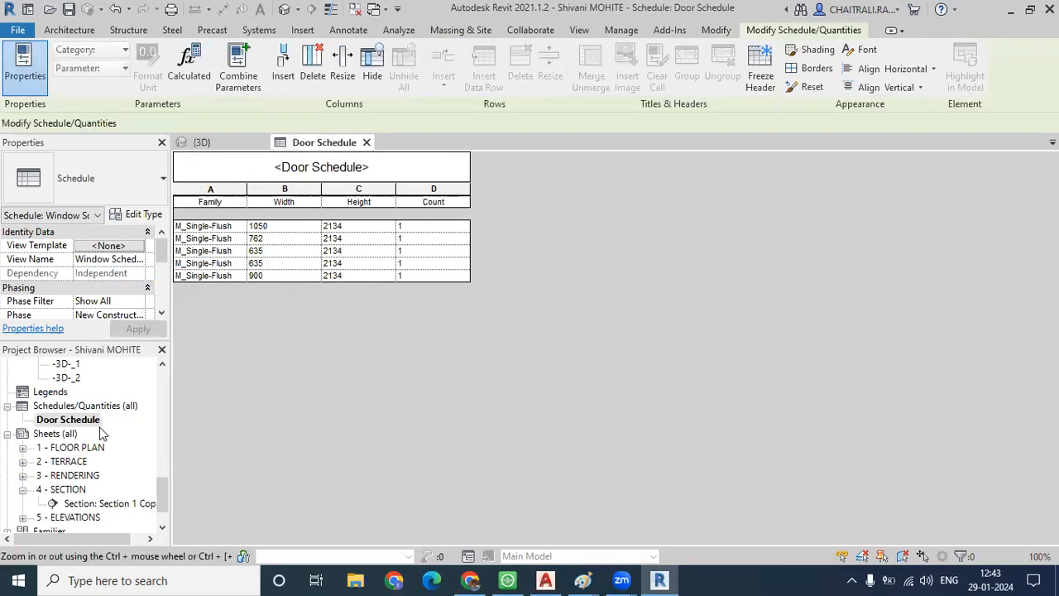
- Open the Level 1 floor plan, and return to the 3D view to look at the whole house
{"action": "scroll", "coordinate": [89, 400], "scroll_direction": "up", "scroll_amount": 5}
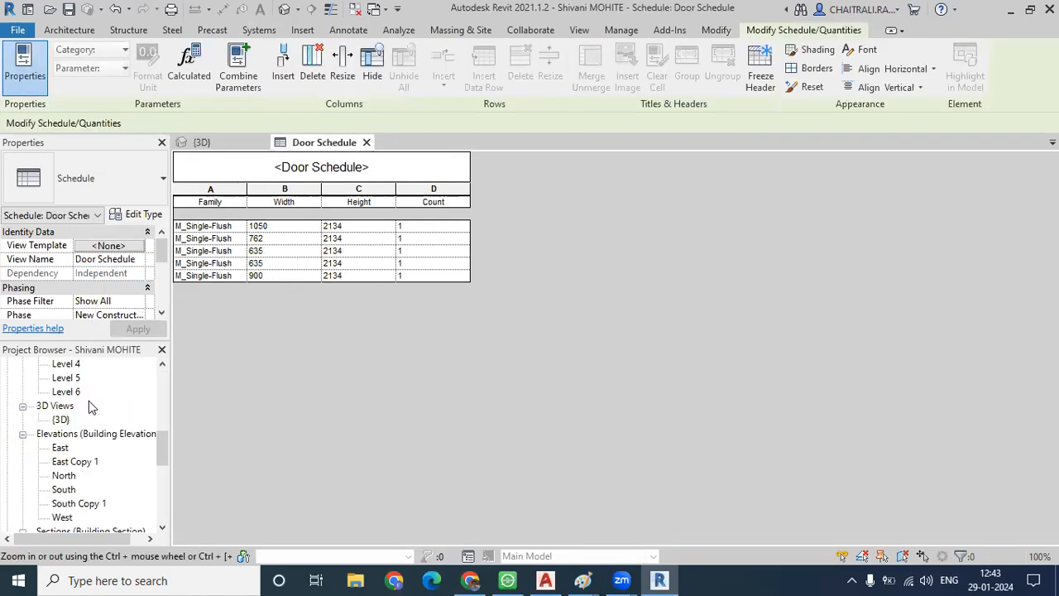
{"action": "scroll", "coordinate": [89, 400], "scroll_direction": "up", "scroll_amount": 5}
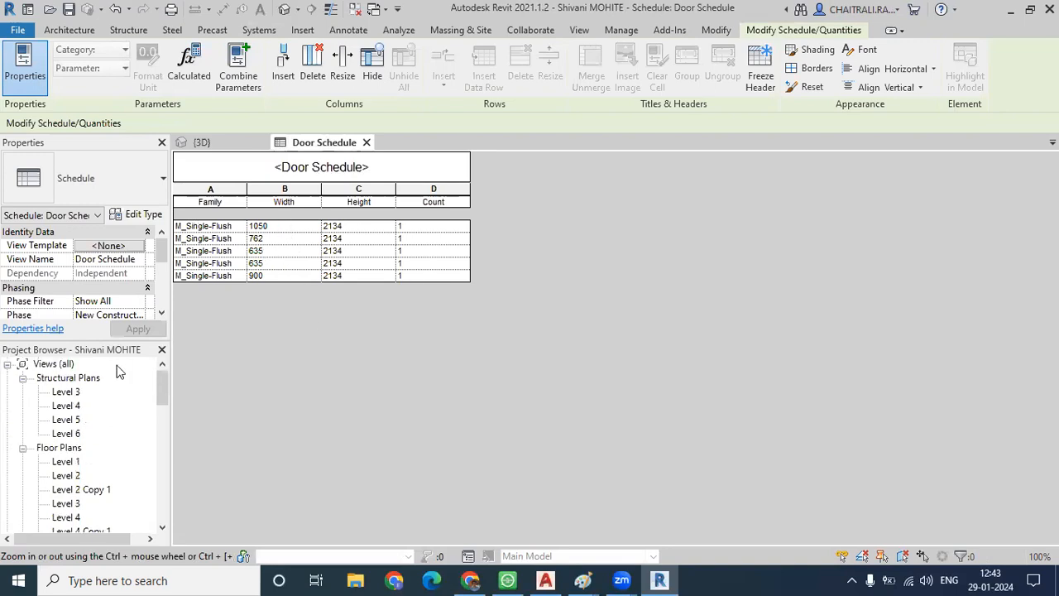
{"action": "scroll", "coordinate": [73, 422], "scroll_direction": "down", "scroll_amount": 1}
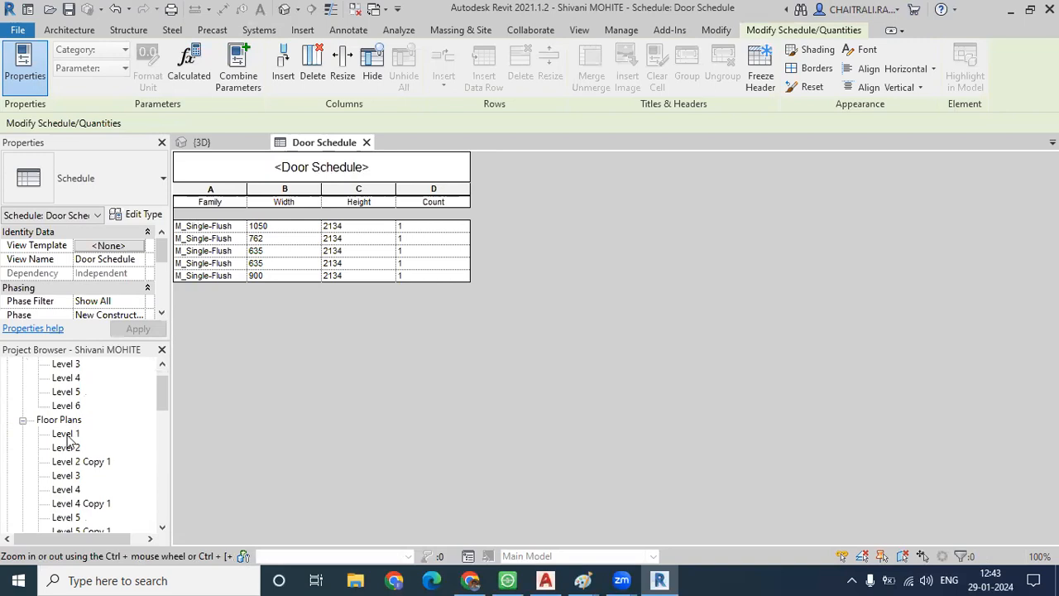
{"action": "double_click", "coordinate": [66, 434]}
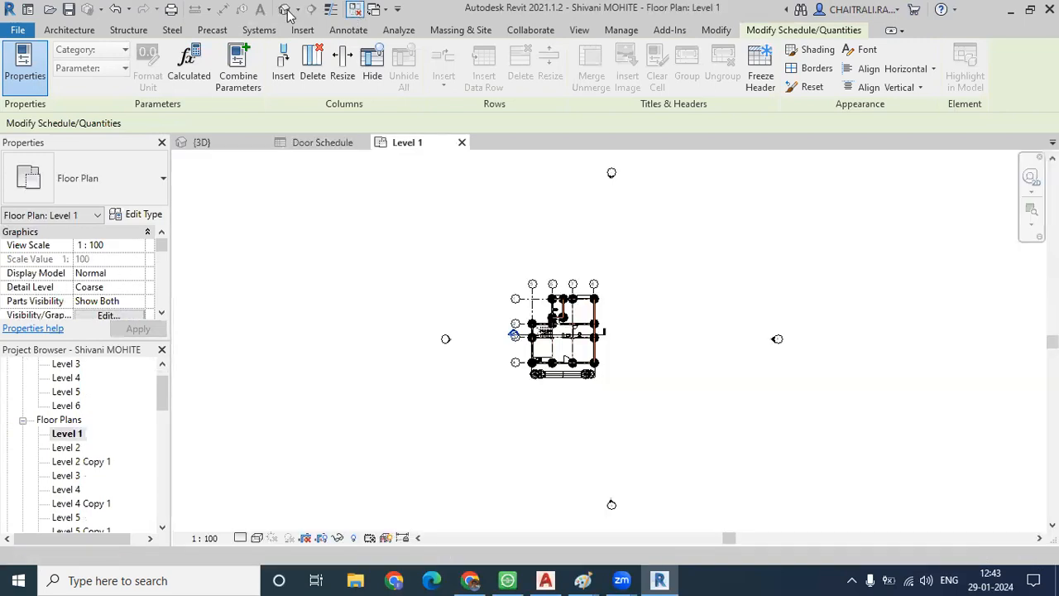
{"action": "key", "text": "ctrl+Tab"}
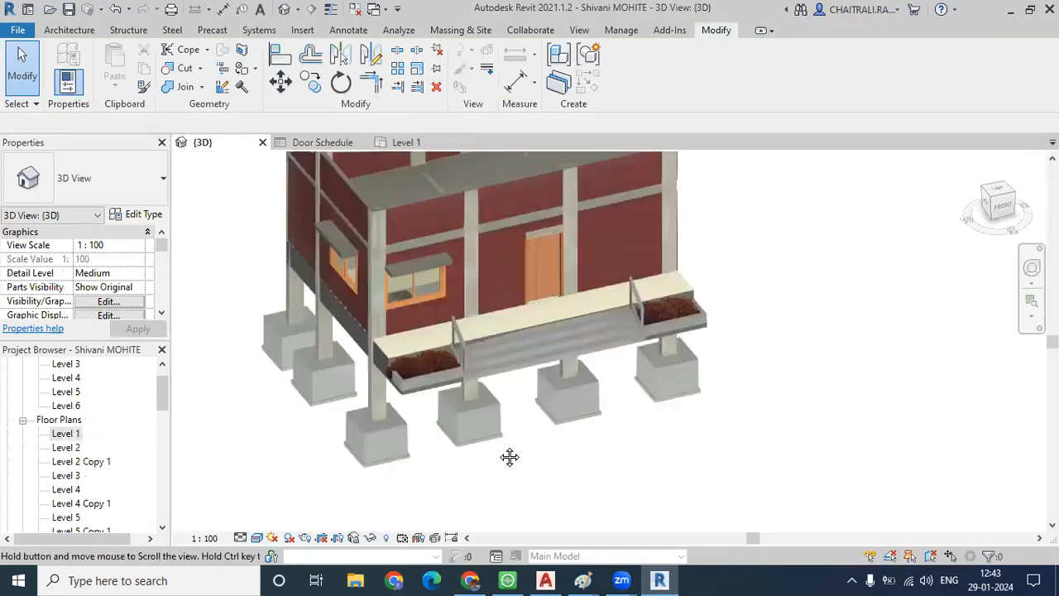
{"action": "middle_click_drag", "start_coordinate": [509, 457], "coordinate": [748, 366]}
{"action": "scroll", "coordinate": [718, 376], "scroll_direction": "down", "scroll_amount": 2}
- Collapse the Floor Plans, Ceiling Plans, 3D Views, Elevations, Sections, Renderings and Schedules/Quantities groups in the project's view tree
{"action": "left_click", "coordinate": [20, 423]}
{"action": "left_click", "coordinate": [23, 423]}
{"action": "left_click", "coordinate": [23, 434]}
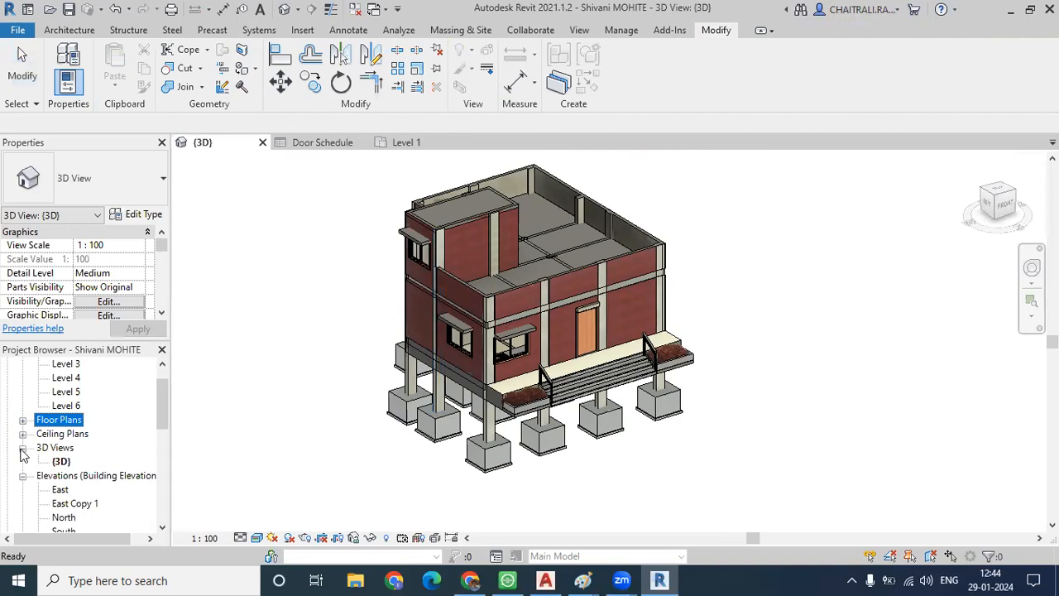
{"action": "left_click", "coordinate": [23, 447]}
{"action": "left_click", "coordinate": [22, 462]}
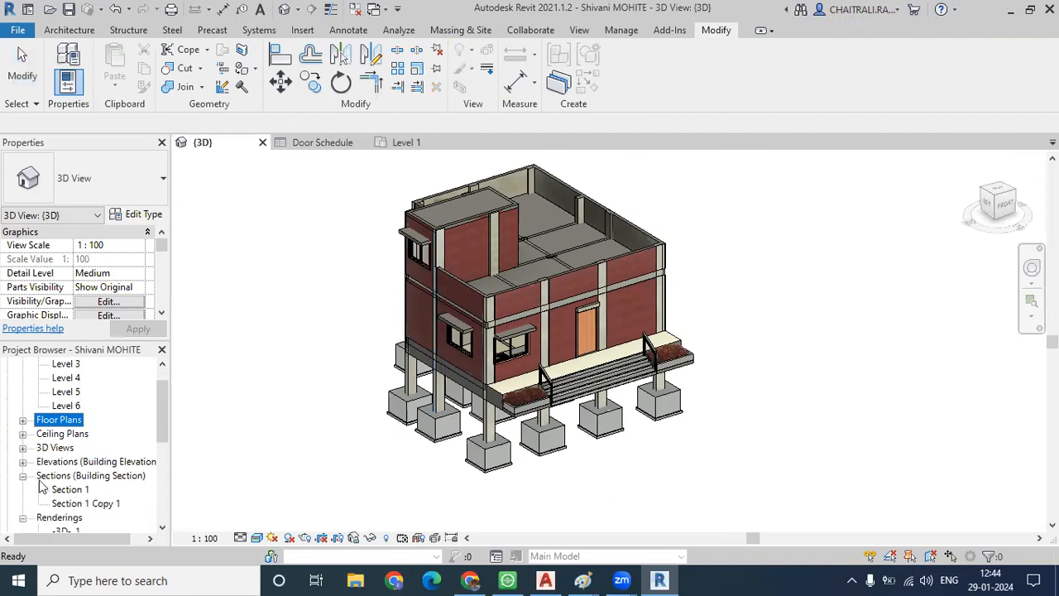
{"action": "left_click", "coordinate": [22, 476]}
{"action": "left_click", "coordinate": [22, 490]}
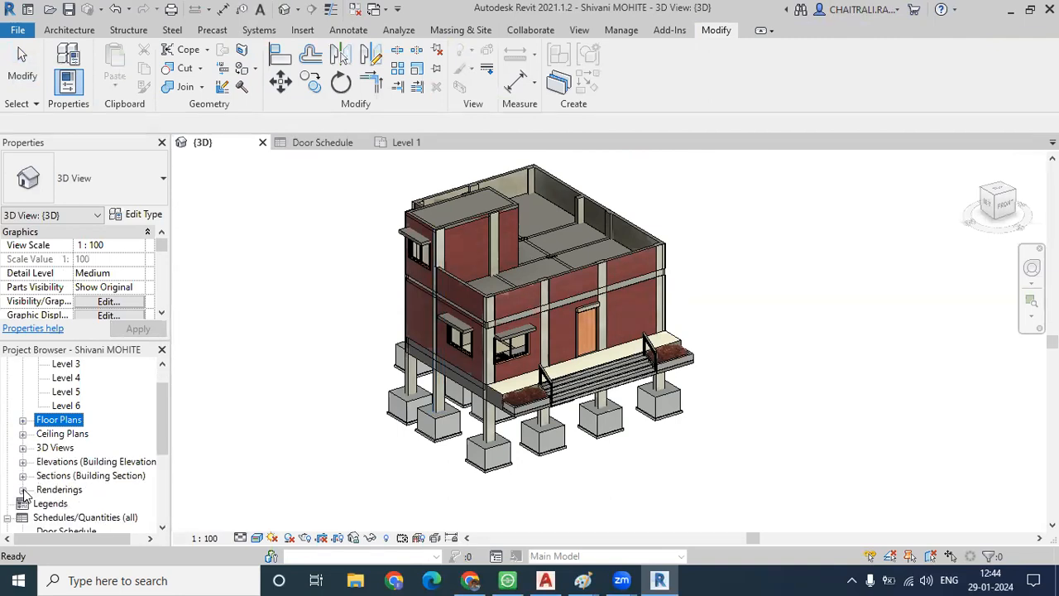
{"action": "scroll", "coordinate": [25, 496], "scroll_direction": "down", "scroll_amount": 2}
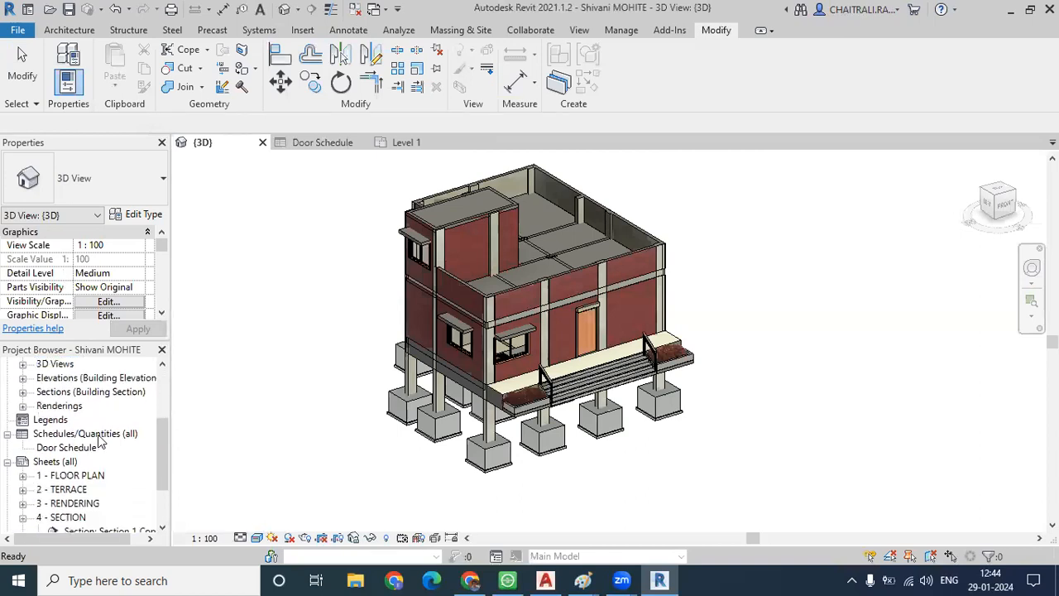
{"action": "left_click", "coordinate": [99, 433]}
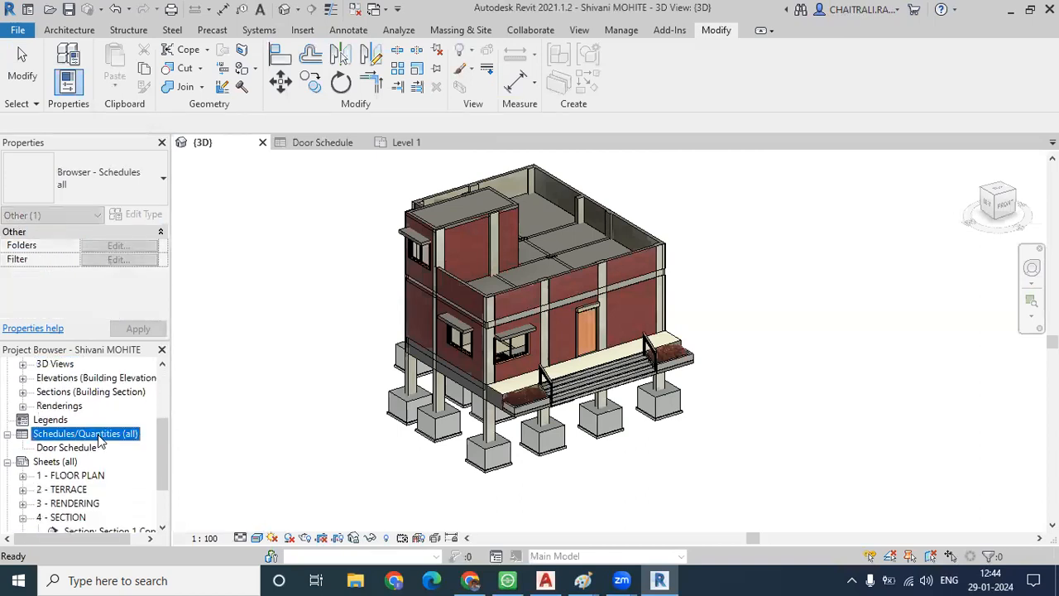
{"action": "left_click", "coordinate": [7, 434]}
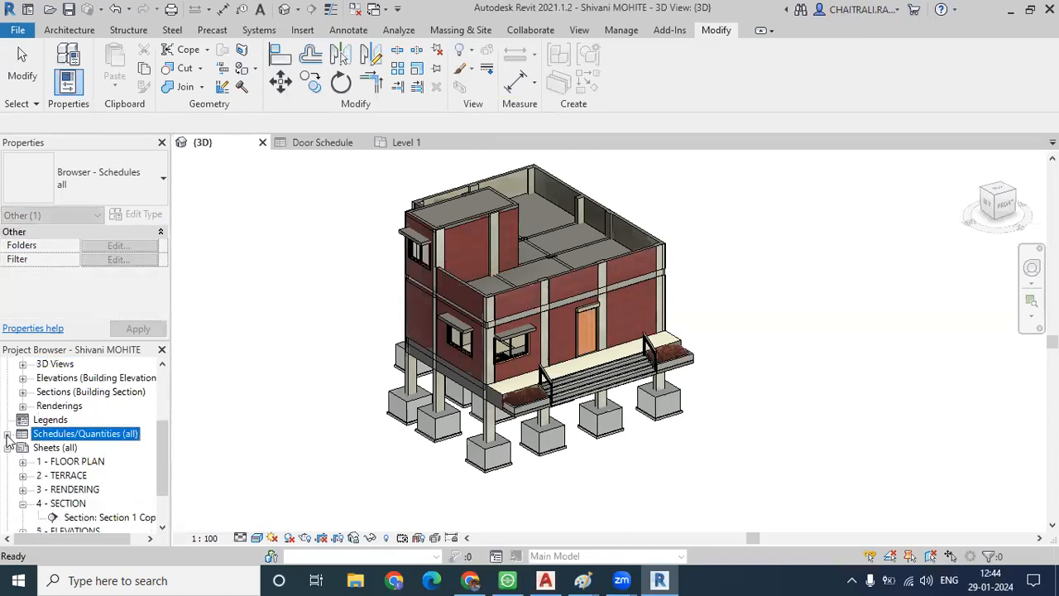
- Start a new building component schedule for the Windows category in the New Construction phase
{"action": "right_click", "coordinate": [123, 440]}
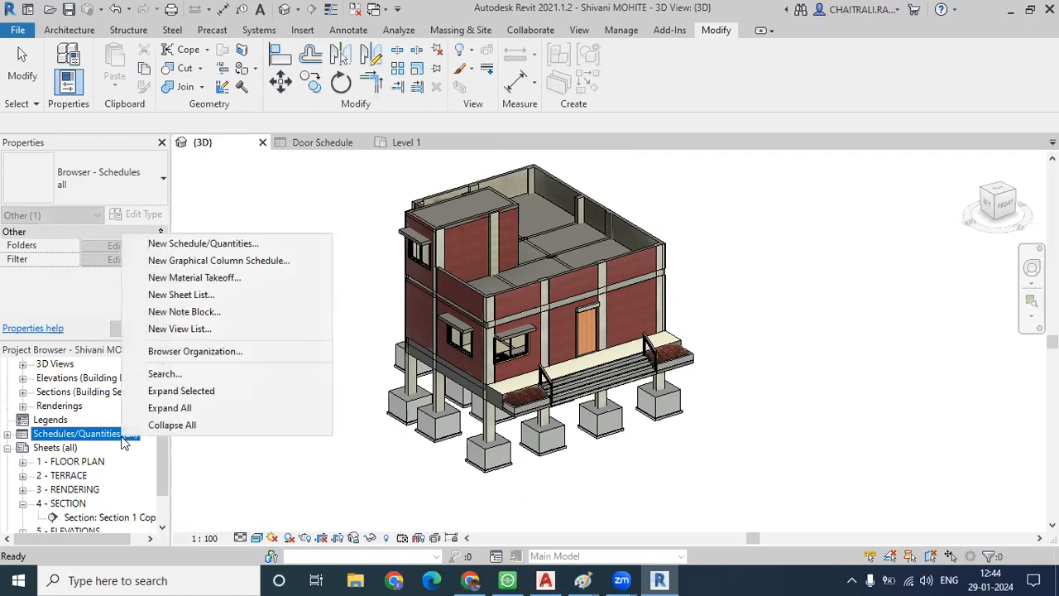
{"action": "left_click", "coordinate": [205, 246]}
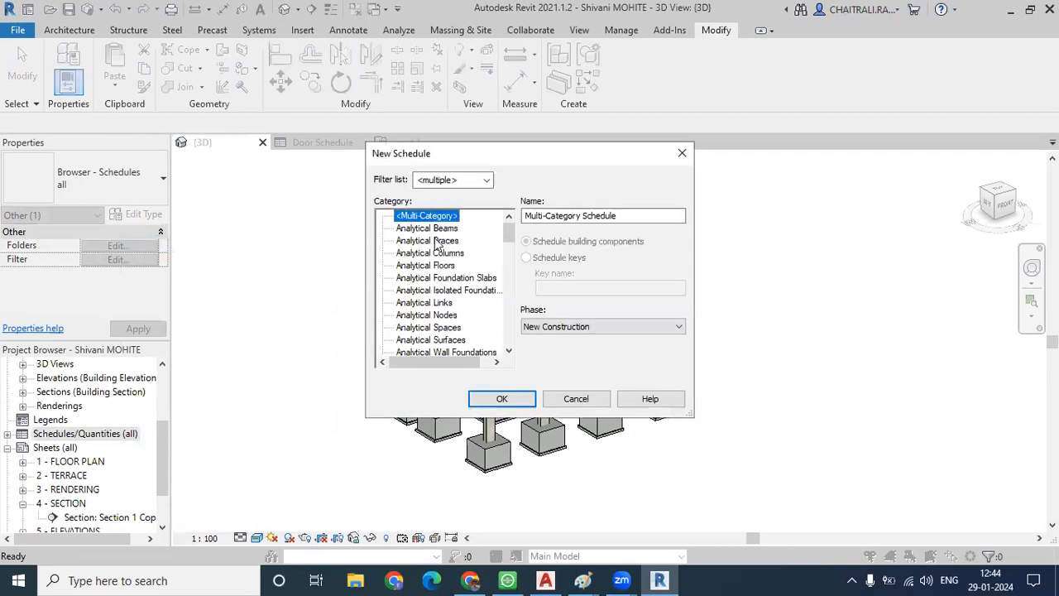
{"action": "left_click", "coordinate": [417, 292]}
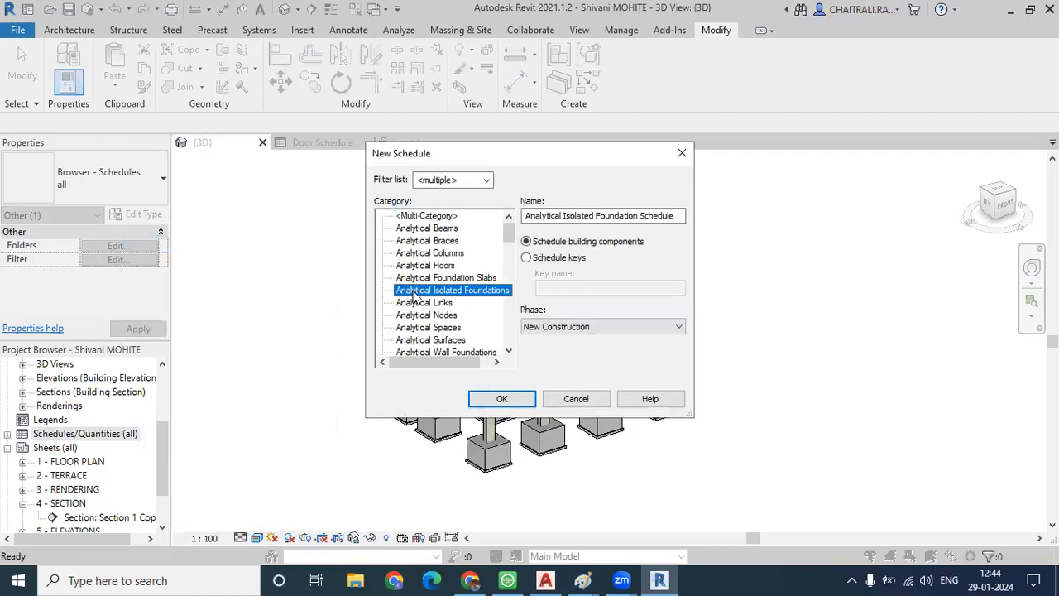
{"action": "key", "text": "w"}
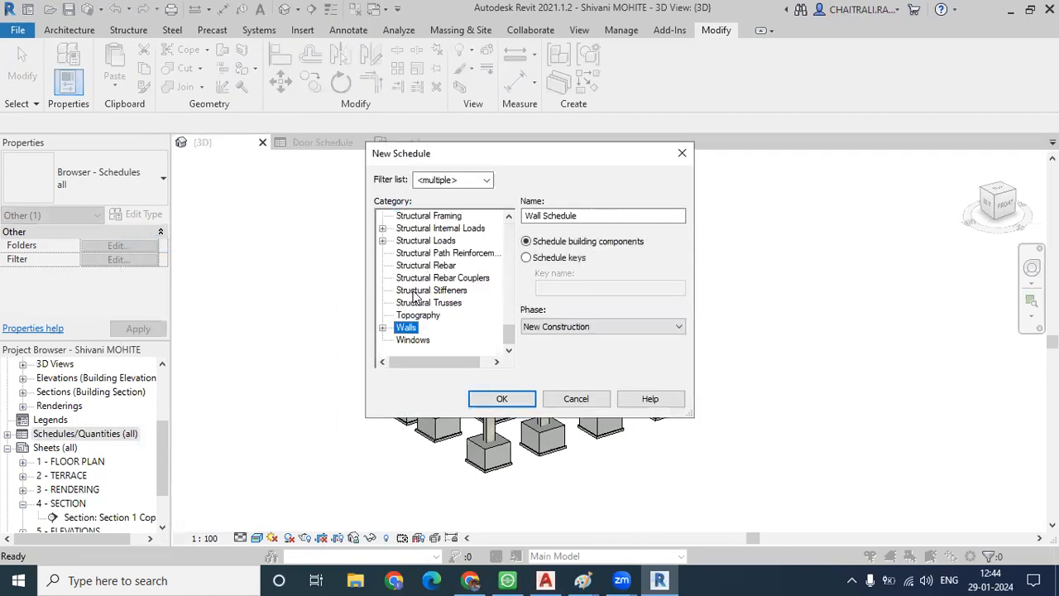
{"action": "left_click", "coordinate": [415, 343]}
{"action": "left_click", "coordinate": [502, 399]}
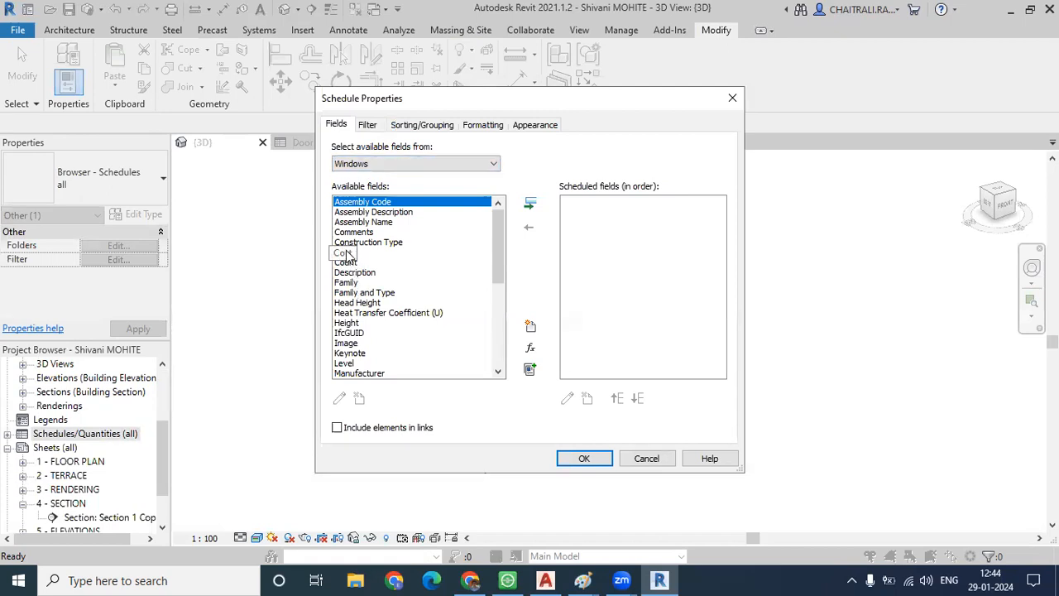
- Add the Cost and Count fields to the window schedule
{"action": "left_click", "coordinate": [347, 254]}
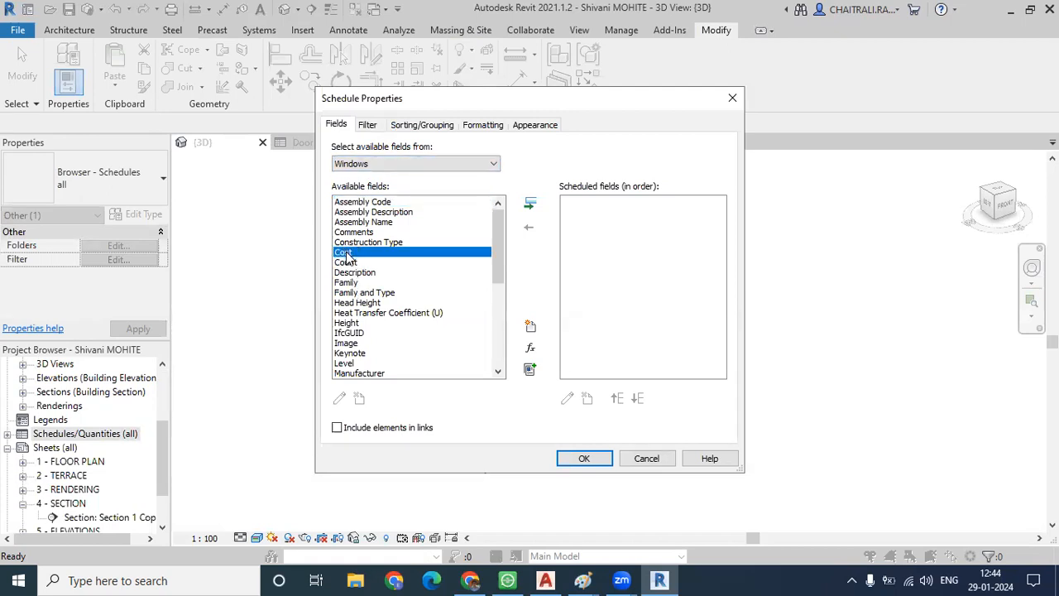
{"action": "left_click", "coordinate": [530, 326]}
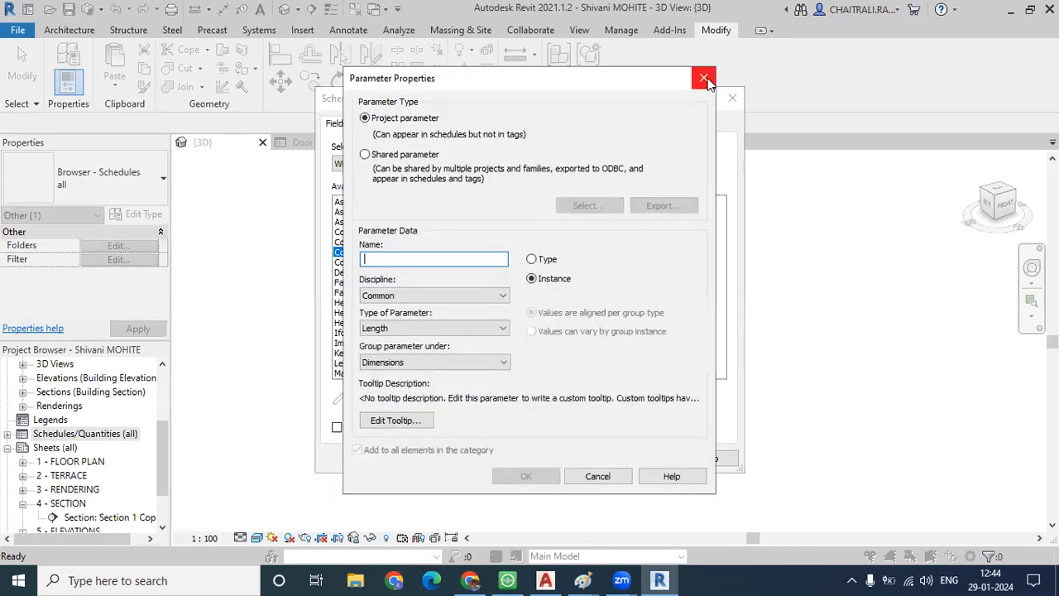
{"action": "left_click", "coordinate": [704, 79]}
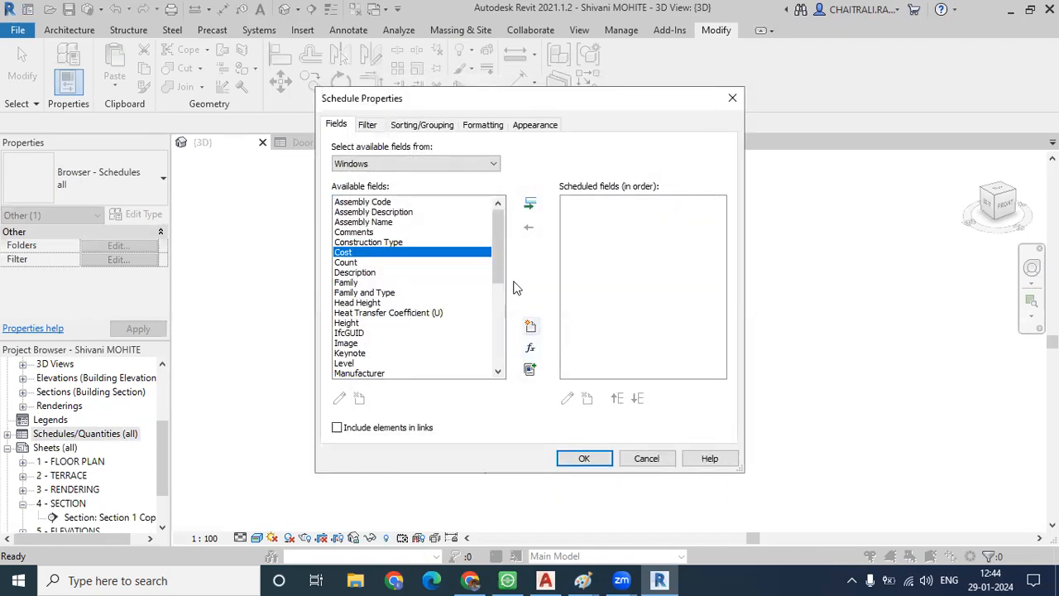
{"action": "left_click", "coordinate": [530, 205]}
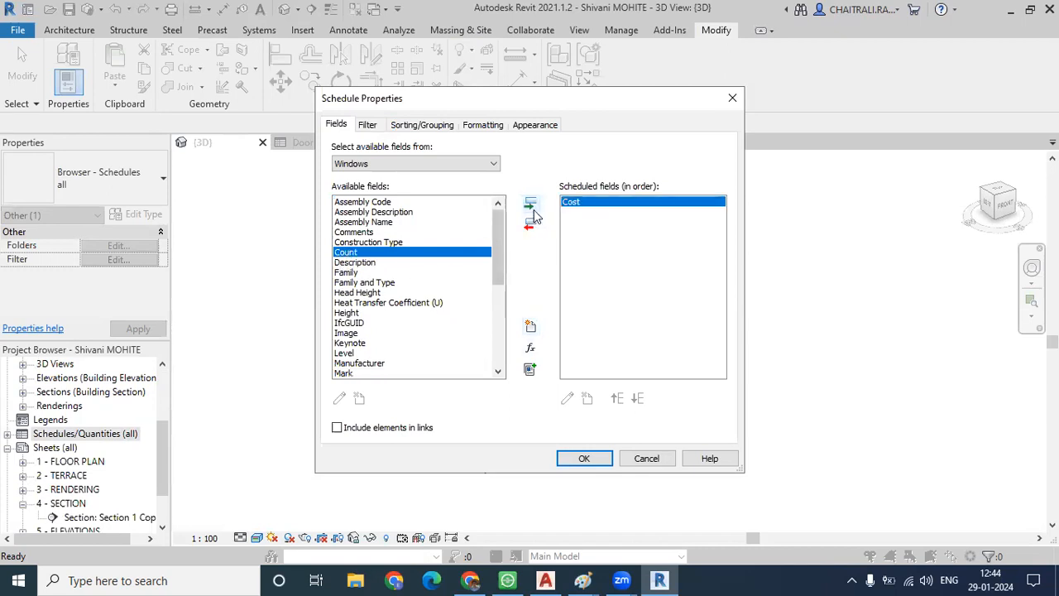
{"action": "left_click", "coordinate": [534, 206]}
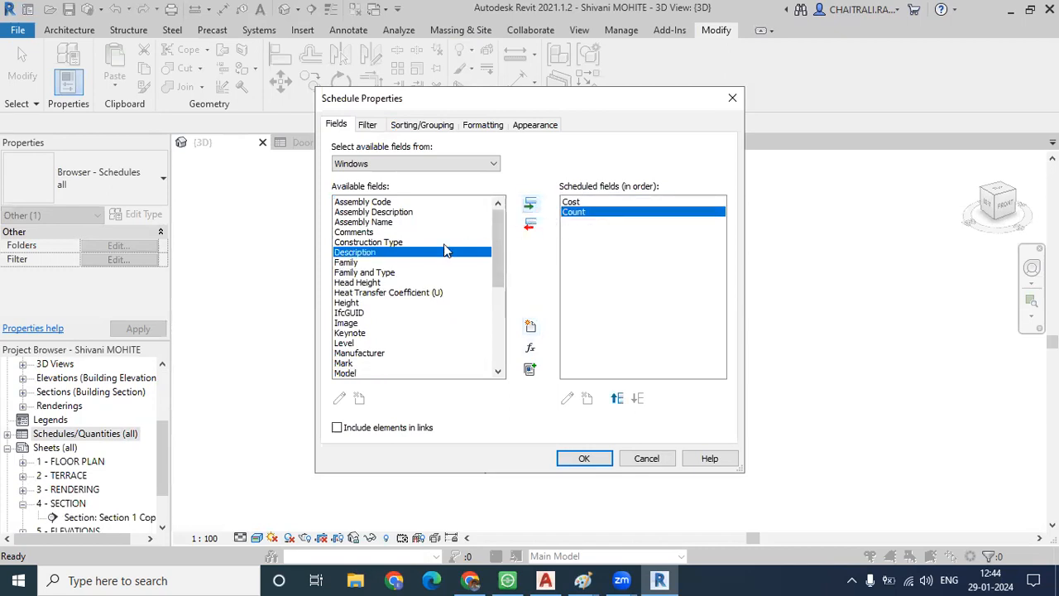
- Add the Family, Height and Width fields to the window schedule
{"action": "left_click", "coordinate": [347, 262]}
{"action": "left_click", "coordinate": [529, 205]}
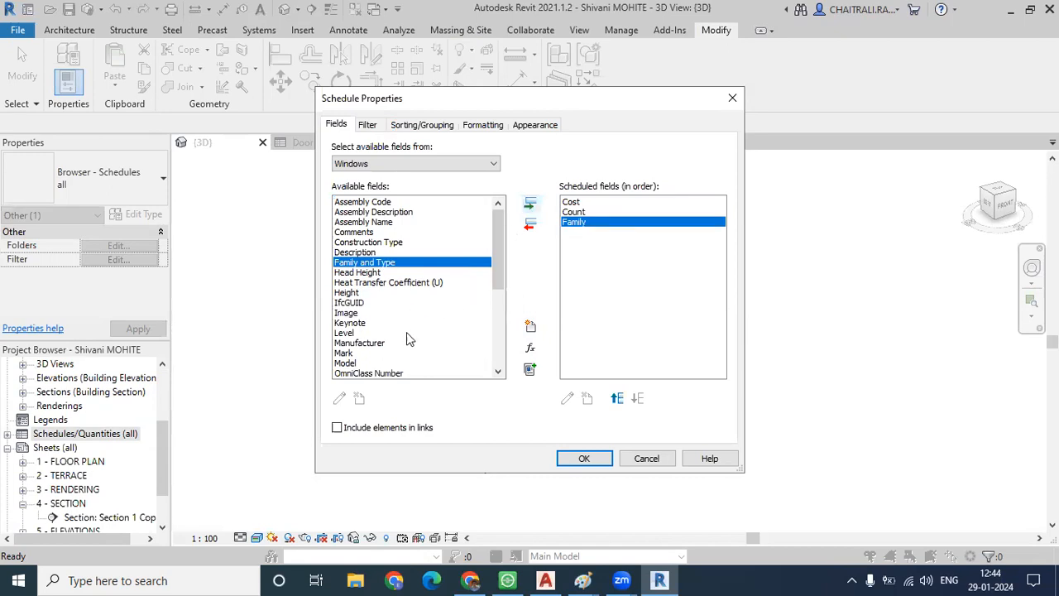
{"action": "left_click", "coordinate": [346, 292]}
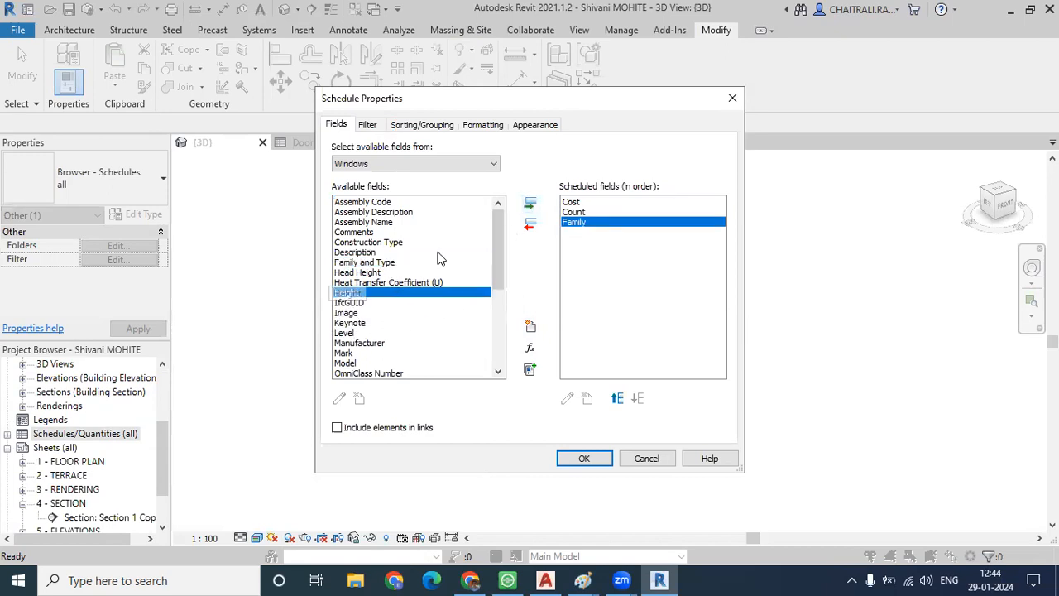
{"action": "left_click", "coordinate": [530, 204]}
{"action": "left_click", "coordinate": [498, 319]}
{"action": "left_click", "coordinate": [351, 372]}
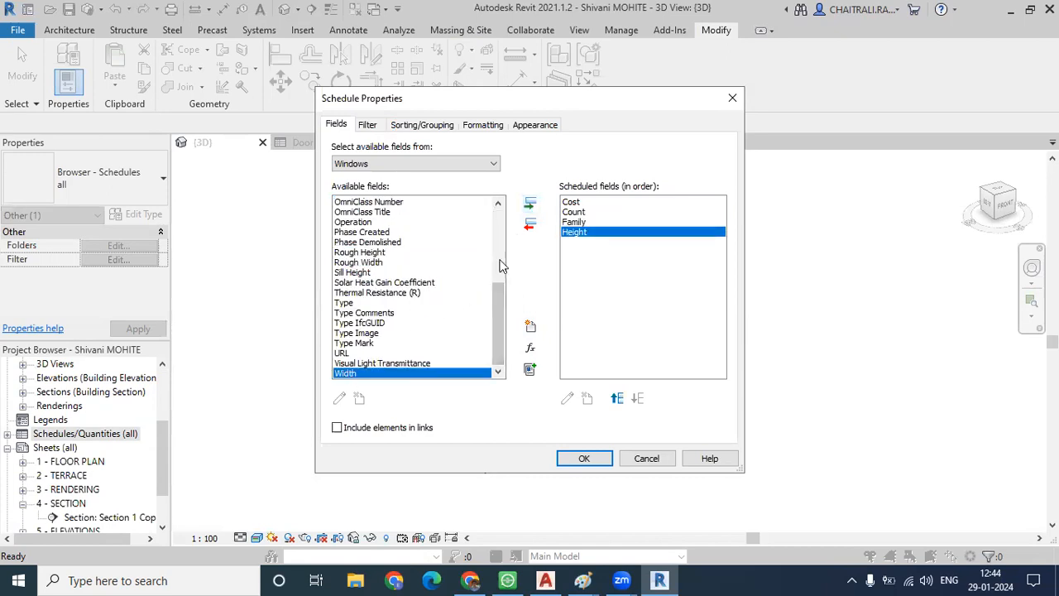
{"action": "left_click", "coordinate": [530, 205]}
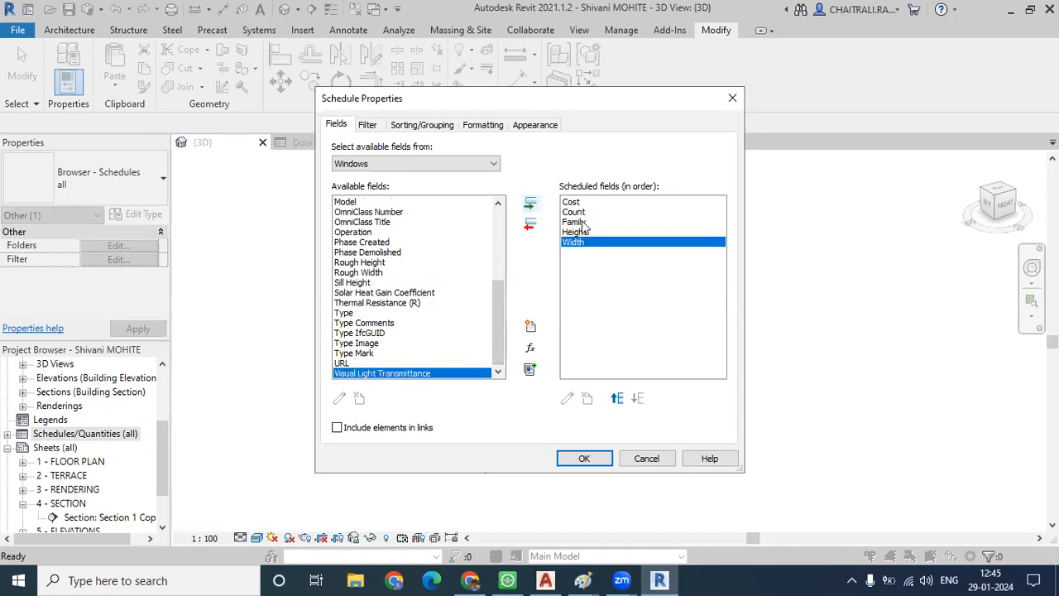
- Reorder the scheduled fields so that Family comes first and Width second
{"action": "left_click", "coordinate": [582, 223]}
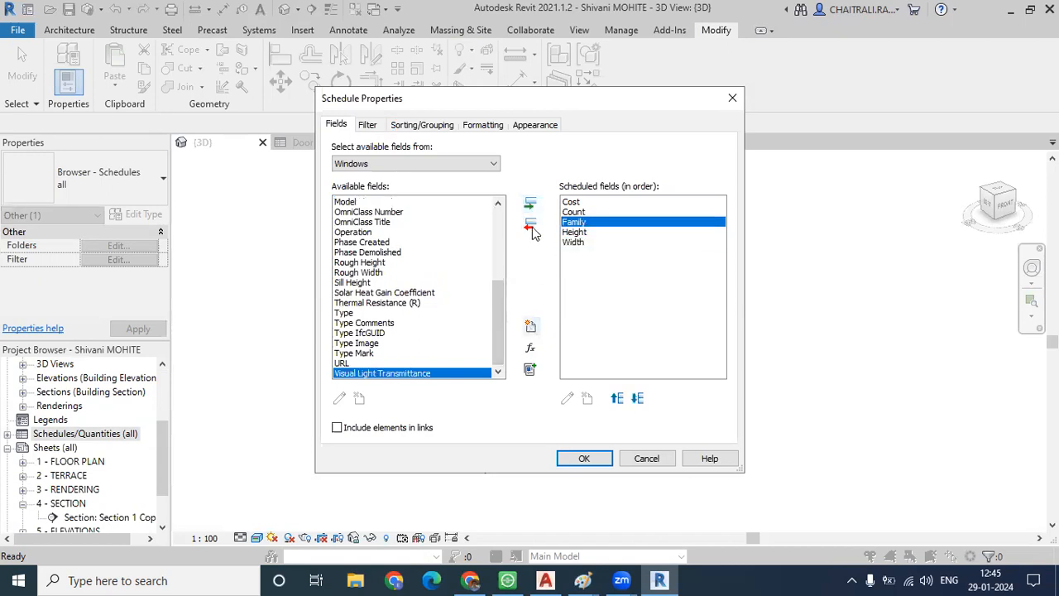
{"action": "left_click", "coordinate": [616, 401]}
{"action": "left_click", "coordinate": [617, 400]}
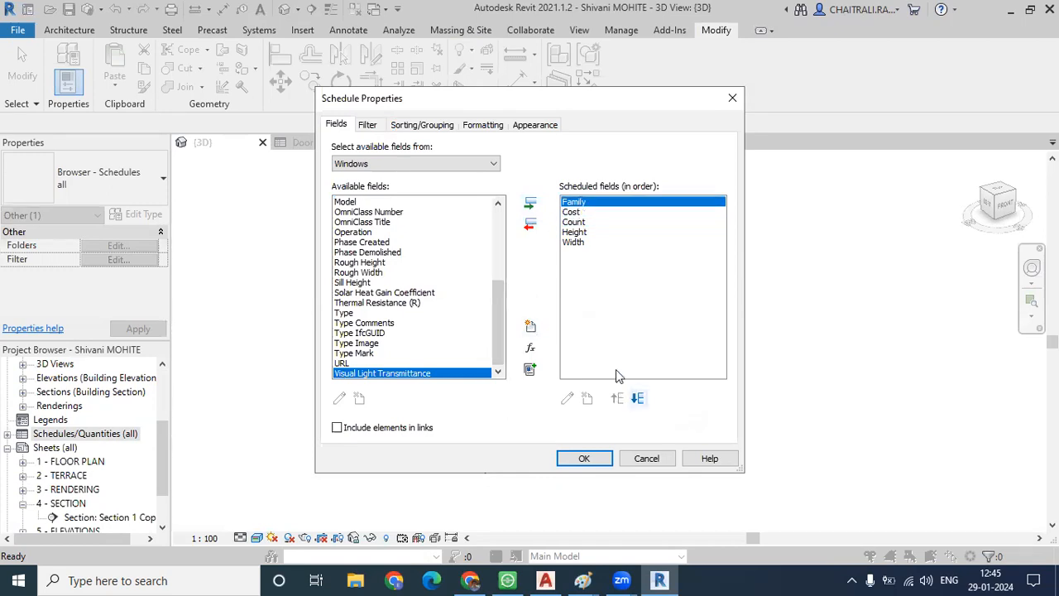
{"action": "left_click", "coordinate": [573, 243]}
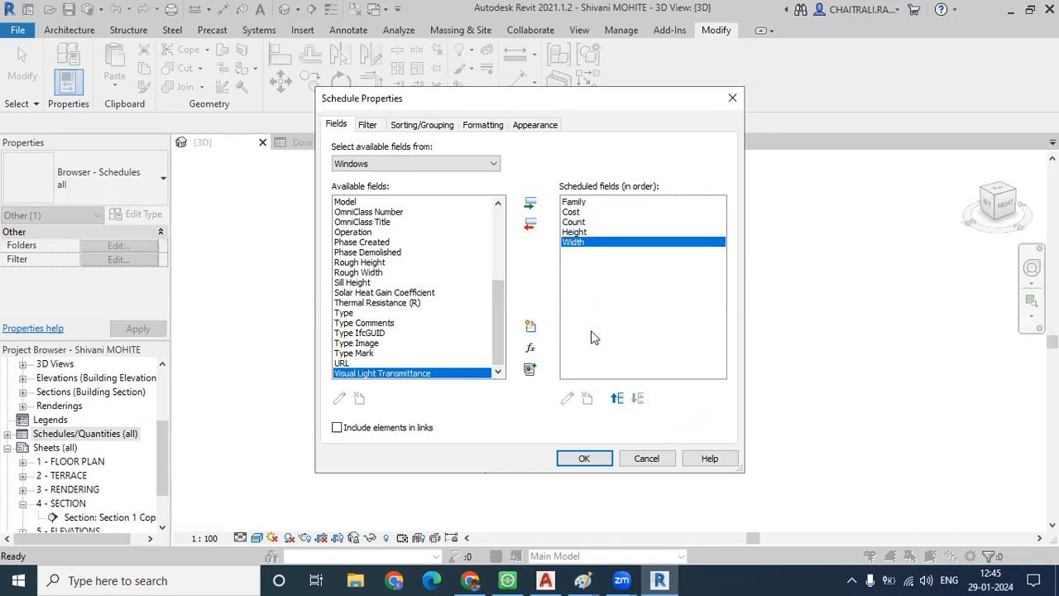
{"action": "left_click", "coordinate": [617, 400]}
{"action": "left_click", "coordinate": [617, 400]}
{"action": "left_click", "coordinate": [617, 399]}
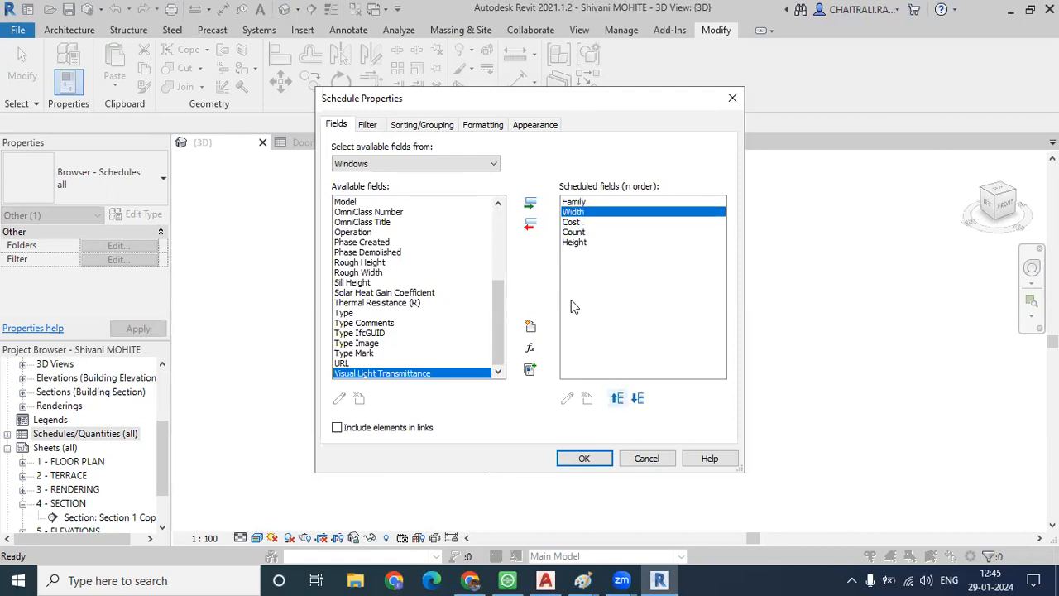
- Move Height directly after Width and place Count before Cost in the scheduled field order
{"action": "left_click", "coordinate": [575, 243]}
{"action": "left_click", "coordinate": [617, 400]}
{"action": "left_click", "coordinate": [618, 400]}
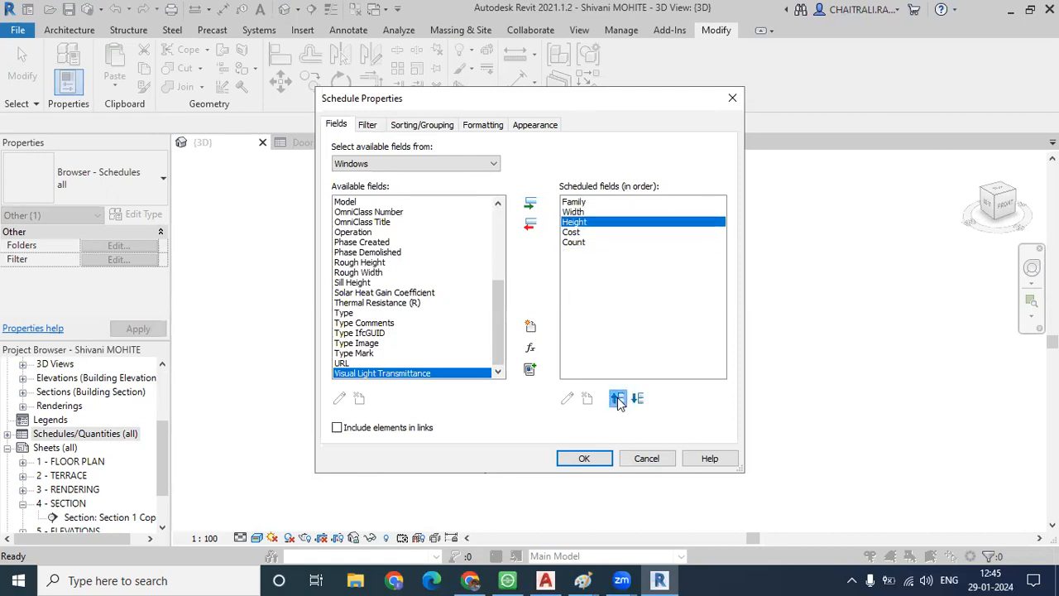
{"action": "left_click", "coordinate": [576, 242]}
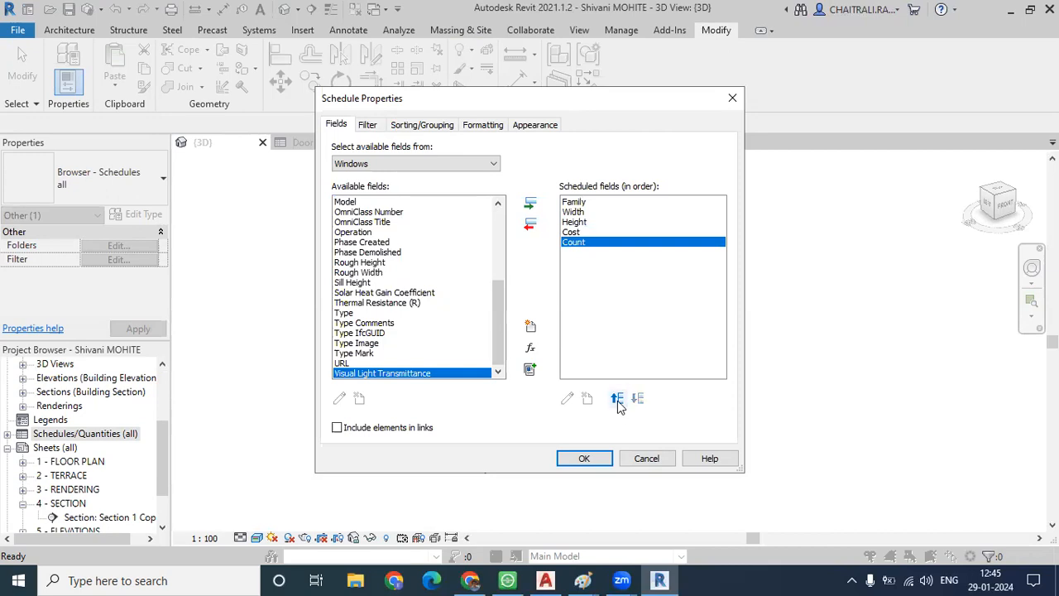
{"action": "left_click", "coordinate": [617, 400]}
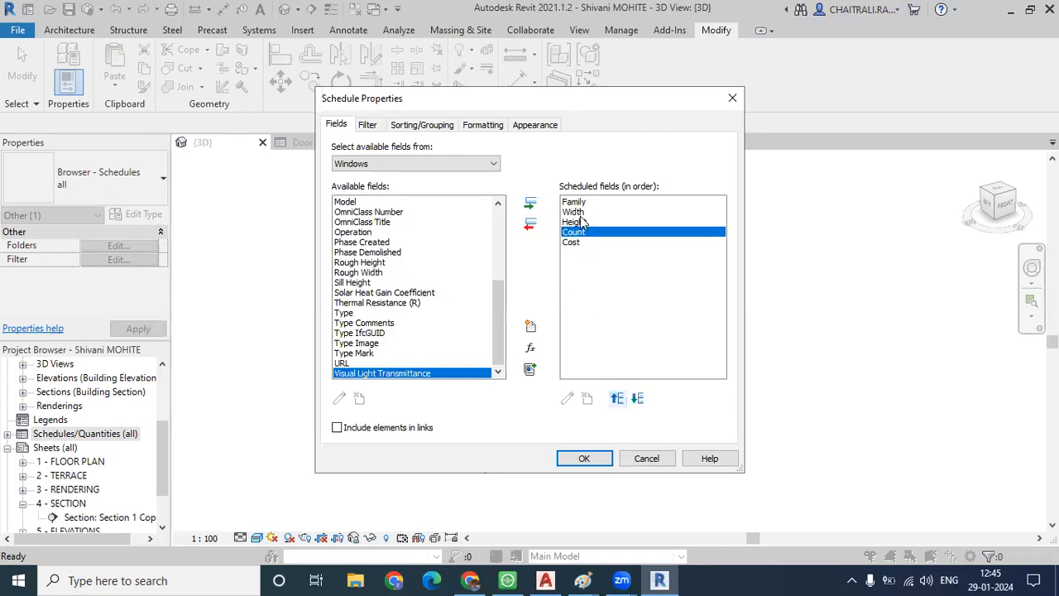
- Generate the window schedule and widen its Family column to fit the full family names
{"action": "left_click", "coordinate": [577, 242]}
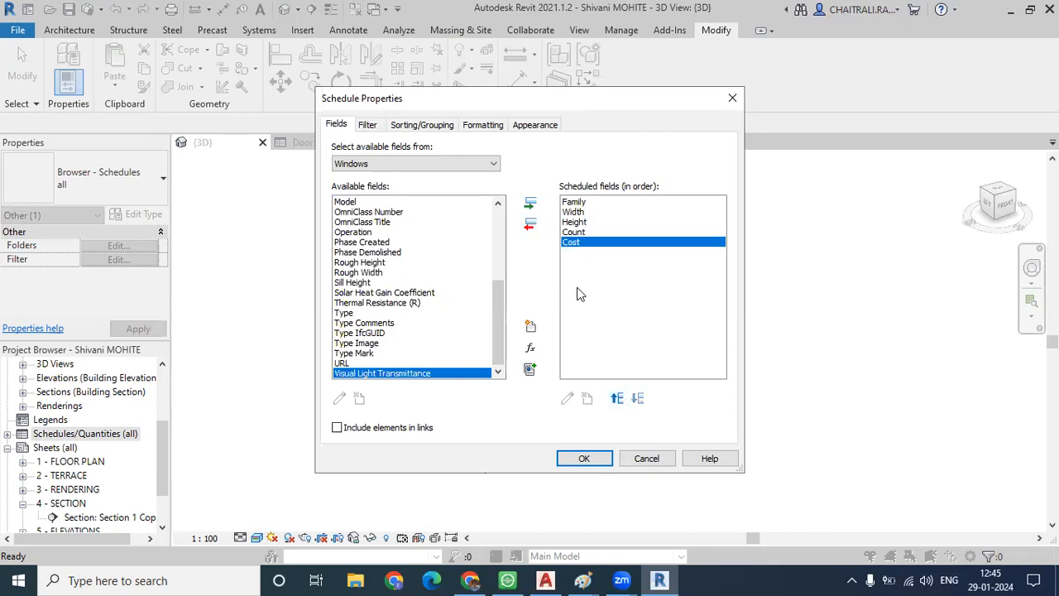
{"action": "left_click", "coordinate": [584, 459]}
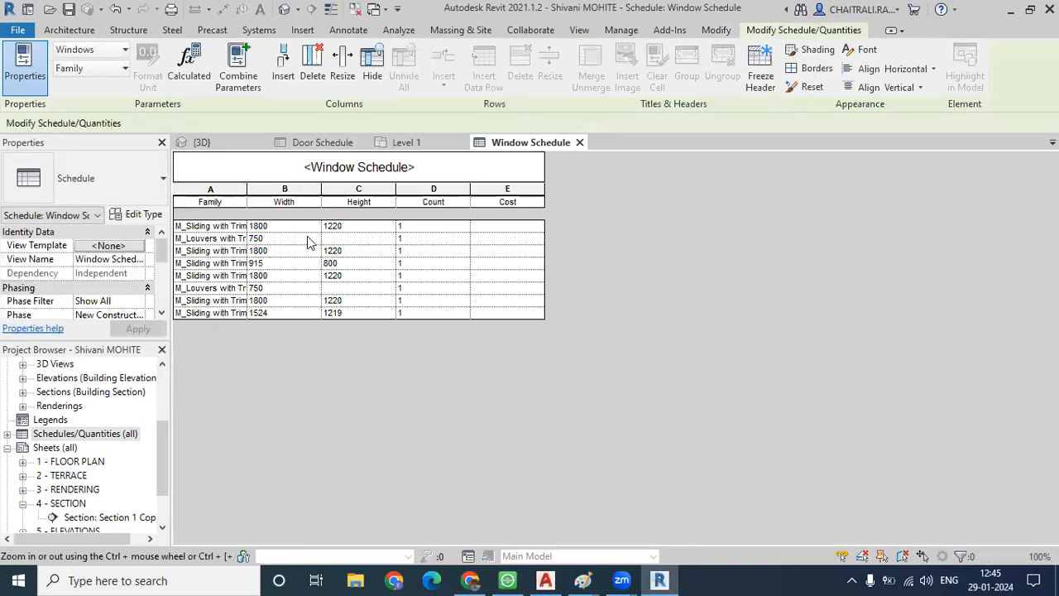
{"action": "left_click_drag", "start_coordinate": [247, 187], "coordinate": [277, 187]}
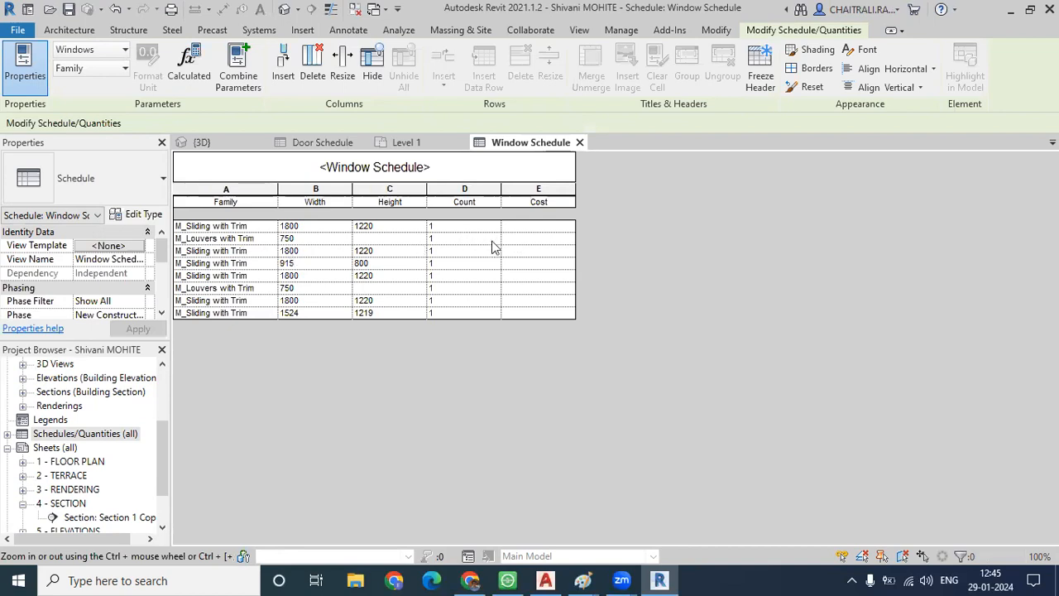
- Set the cost of the 1800 × 1220 M_Sliding with Trim windows to 2000 in the window schedule
{"action": "left_click", "coordinate": [533, 225]}
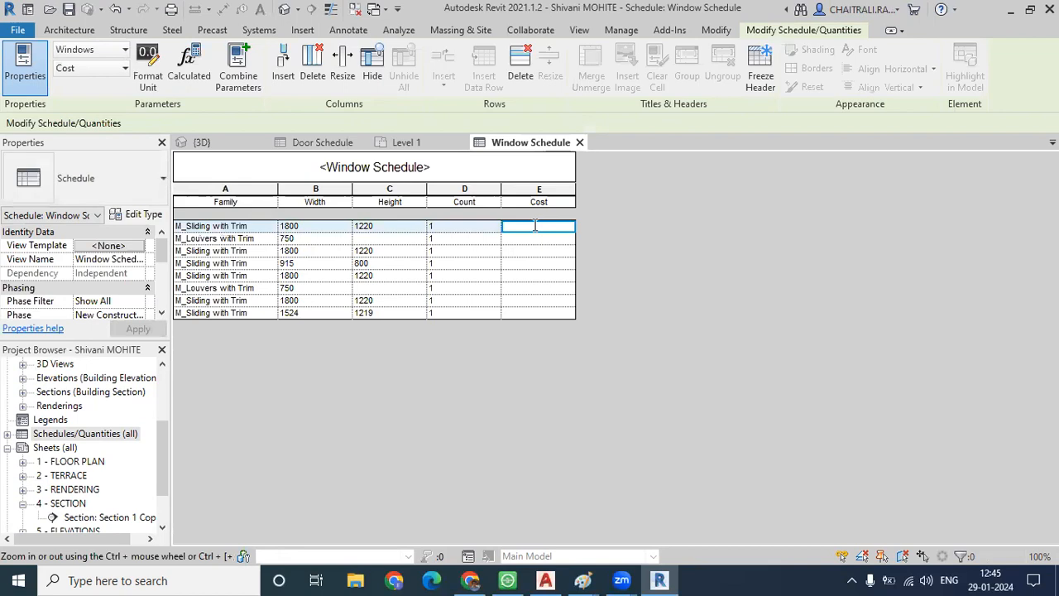
{"action": "key", "text": "Down"}
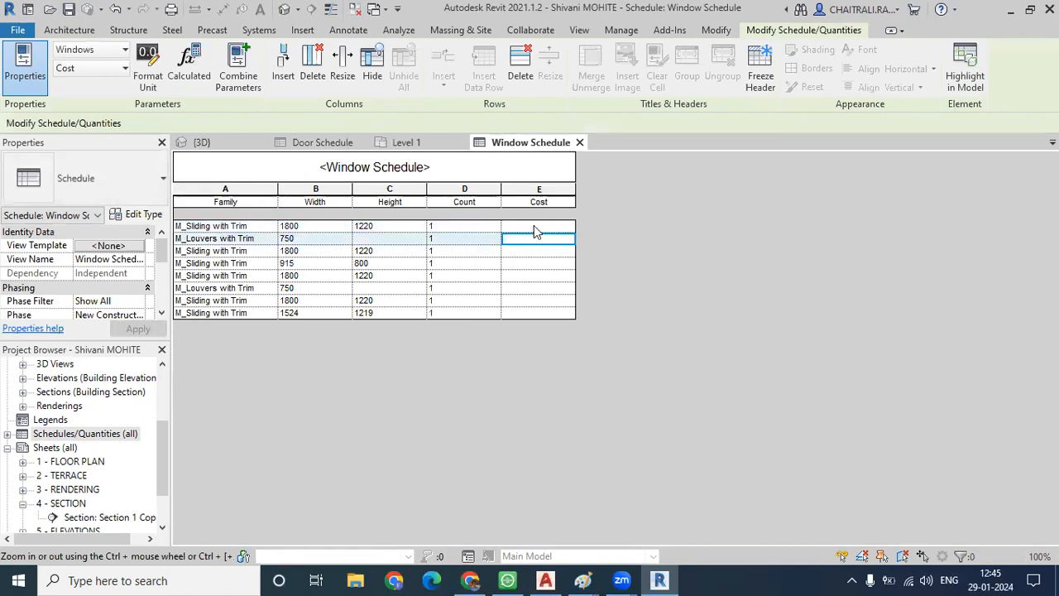
{"action": "left_click", "coordinate": [515, 226]}
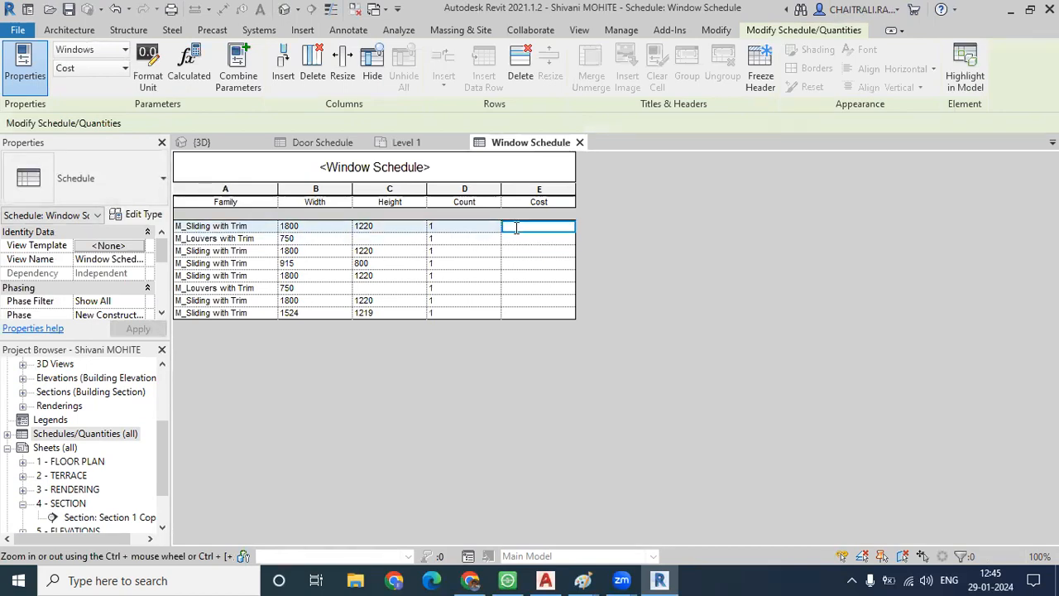
{"action": "type", "text": "2000"}
{"action": "key", "text": "Return"}
{"action": "key", "text": "Return"}
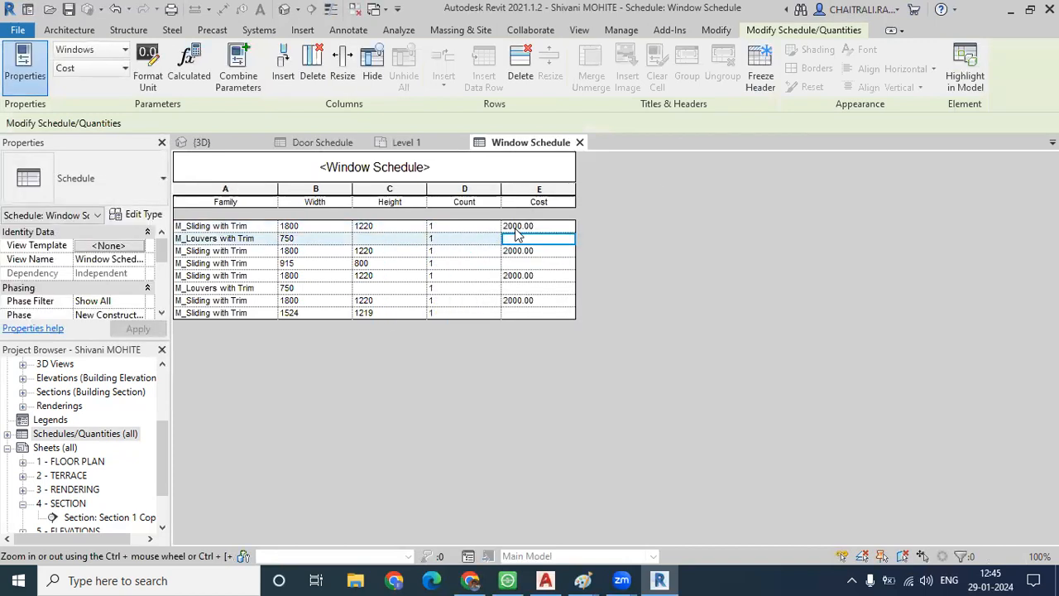
- Set the cost of the 915 × 800 M_Sliding with Trim window to 1500
{"action": "key", "text": "Down"}
{"action": "key", "text": "Down"}
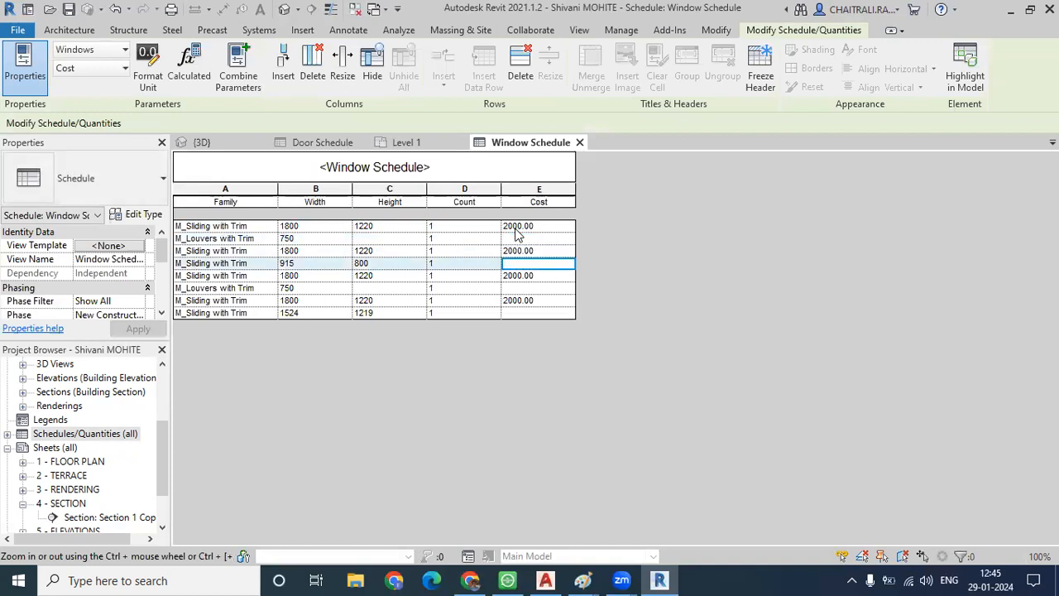
{"action": "type", "text": "1500"}
{"action": "key", "text": "Return"}
{"action": "key", "text": "Return"}
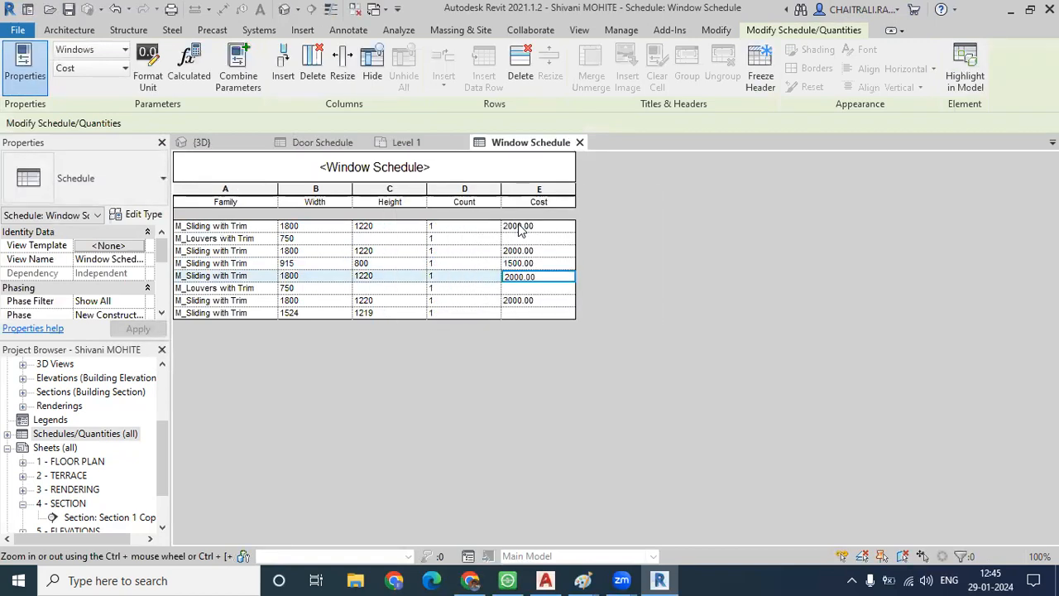
- Set the cost of the M_Louvers with Trim windows to 1000 and of the 1524 × 1219 sliding window to 2500
{"action": "left_click", "coordinate": [513, 288]}
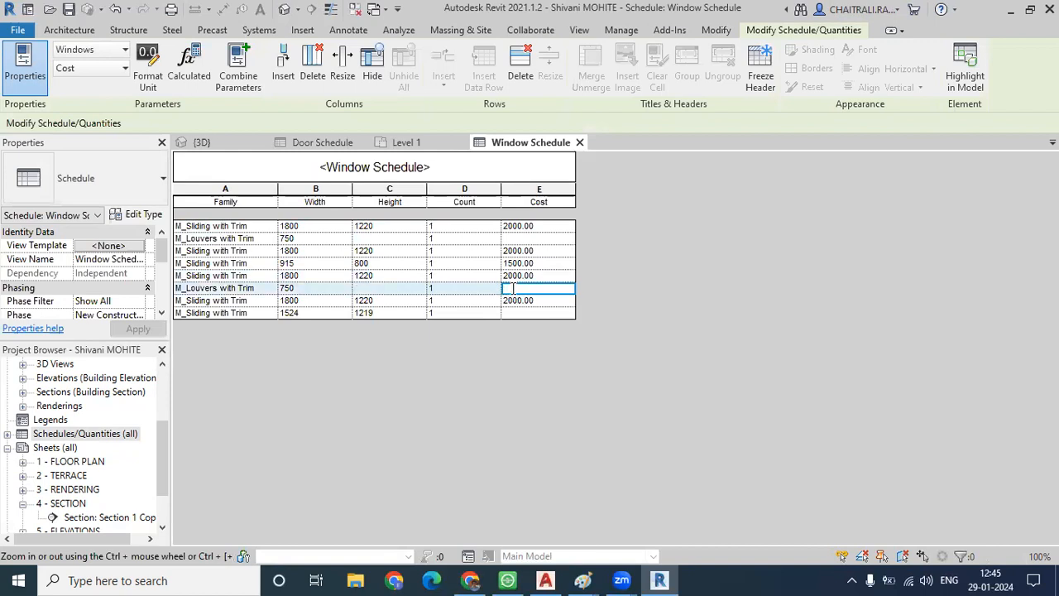
{"action": "type", "text": "1000"}
{"action": "key", "text": "Return"}
{"action": "key", "text": "Return"}
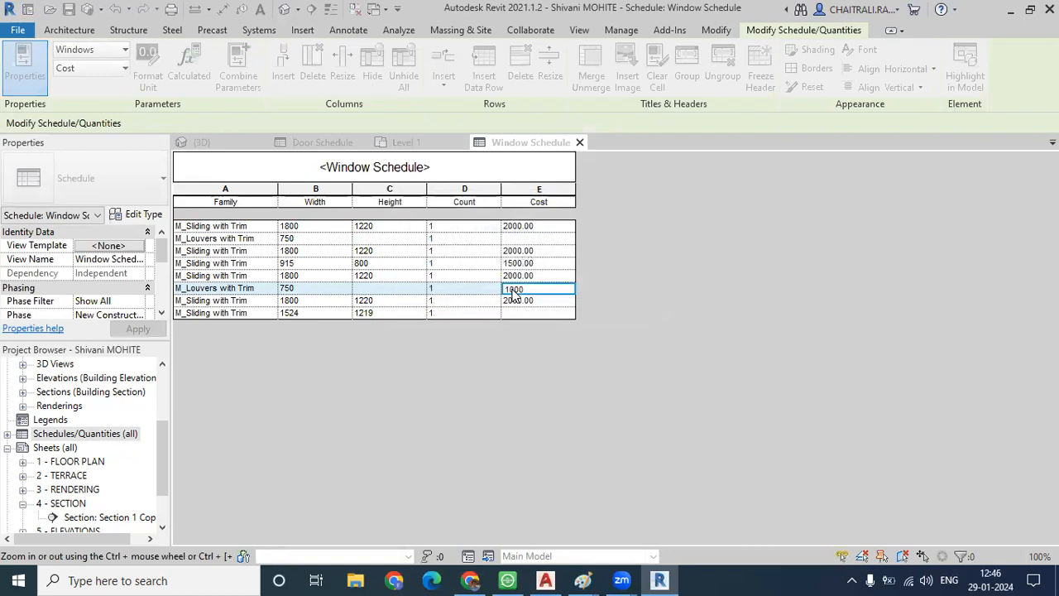
{"action": "left_click", "coordinate": [513, 313]}
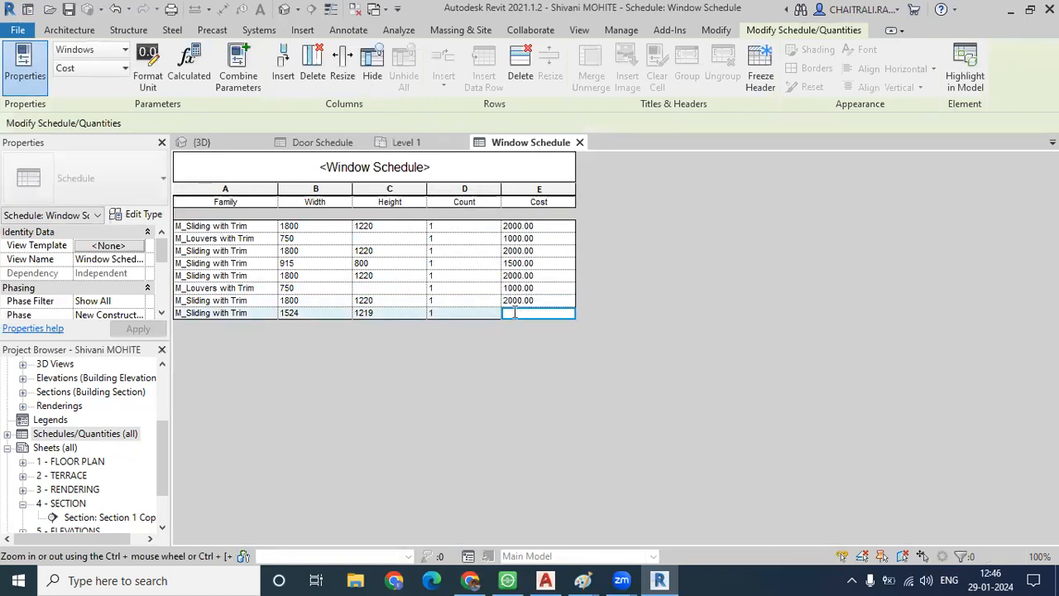
{"action": "type", "text": "2500"}
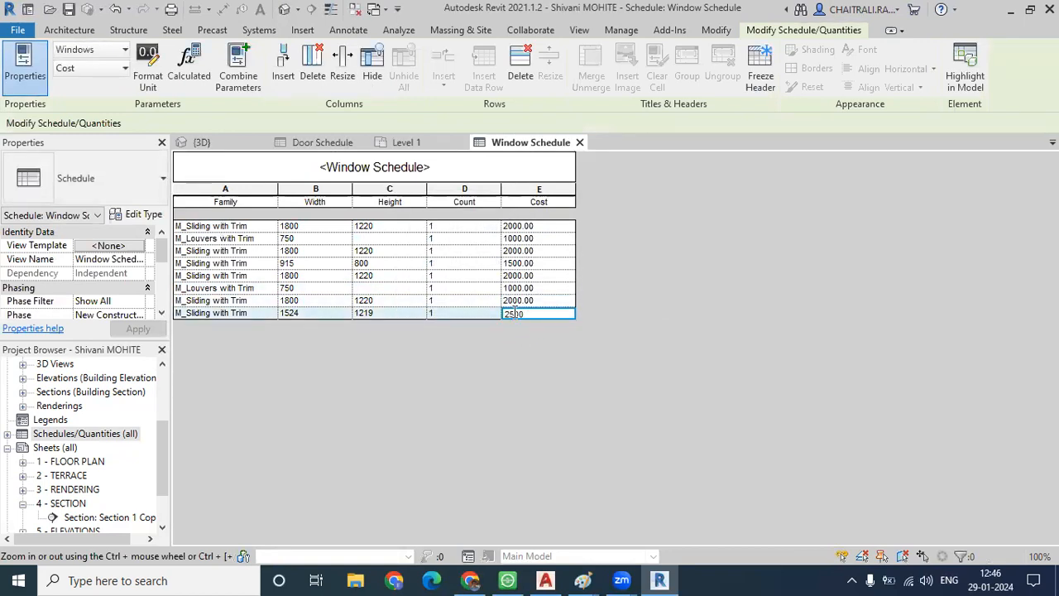
{"action": "key", "text": "Return"}
{"action": "key", "text": "Return"}
- Set the window schedule's sorting to Cost in ascending order
{"action": "left_click_drag", "start_coordinate": [90, 341], "coordinate": [96, 441]}
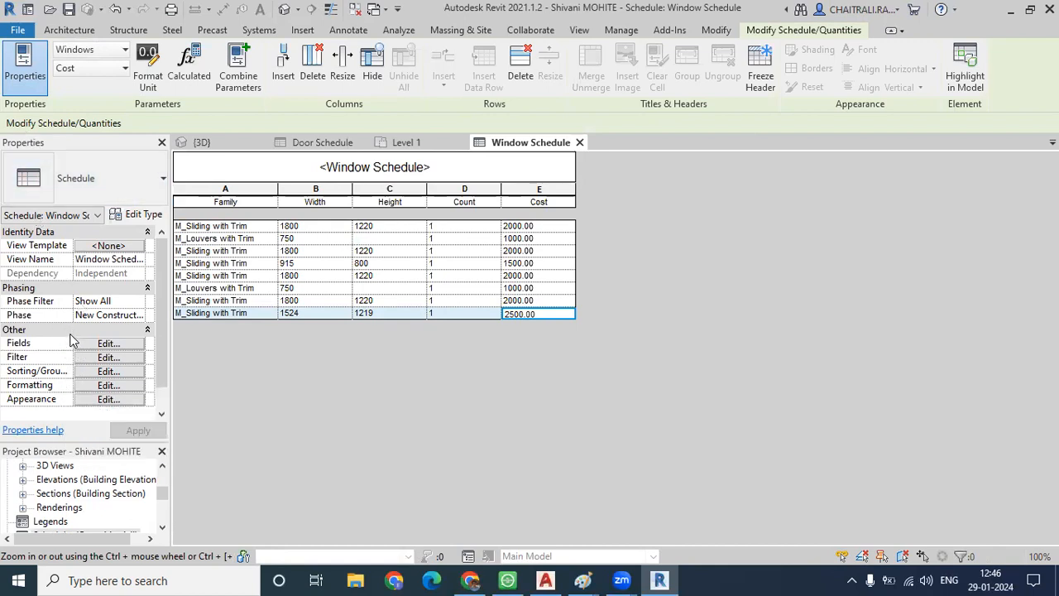
{"action": "left_click_drag", "start_coordinate": [73, 329], "coordinate": [97, 368]}
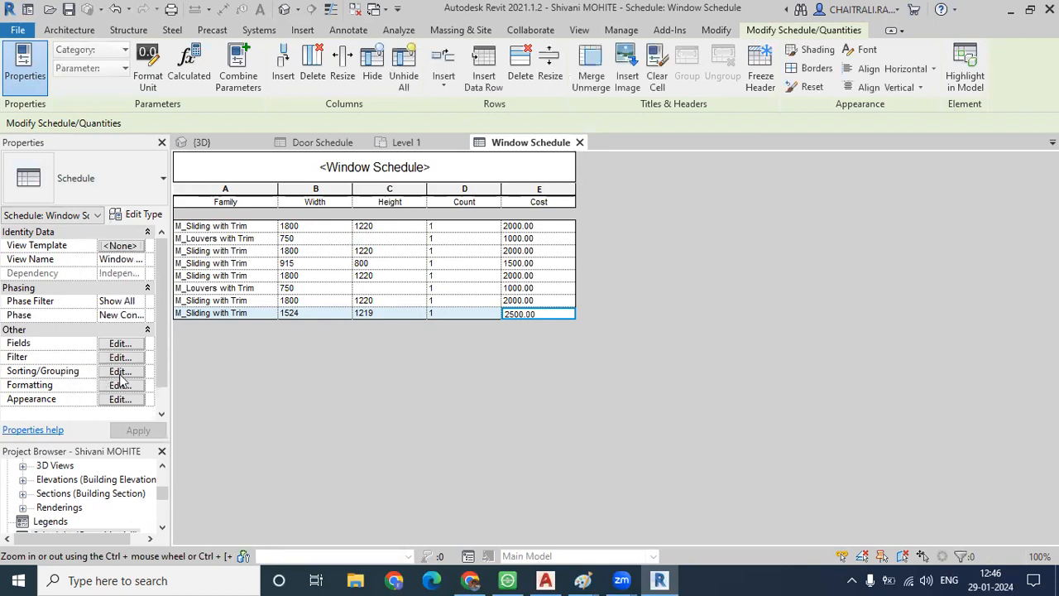
{"action": "left_click", "coordinate": [120, 372]}
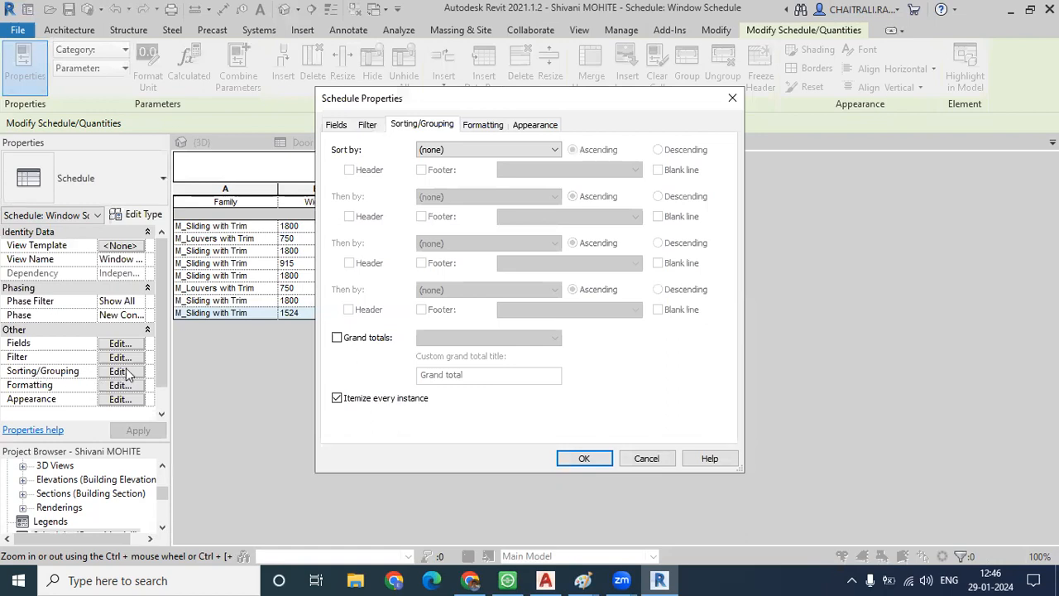
{"action": "left_click", "coordinate": [458, 151]}
{"action": "left_click", "coordinate": [436, 204]}
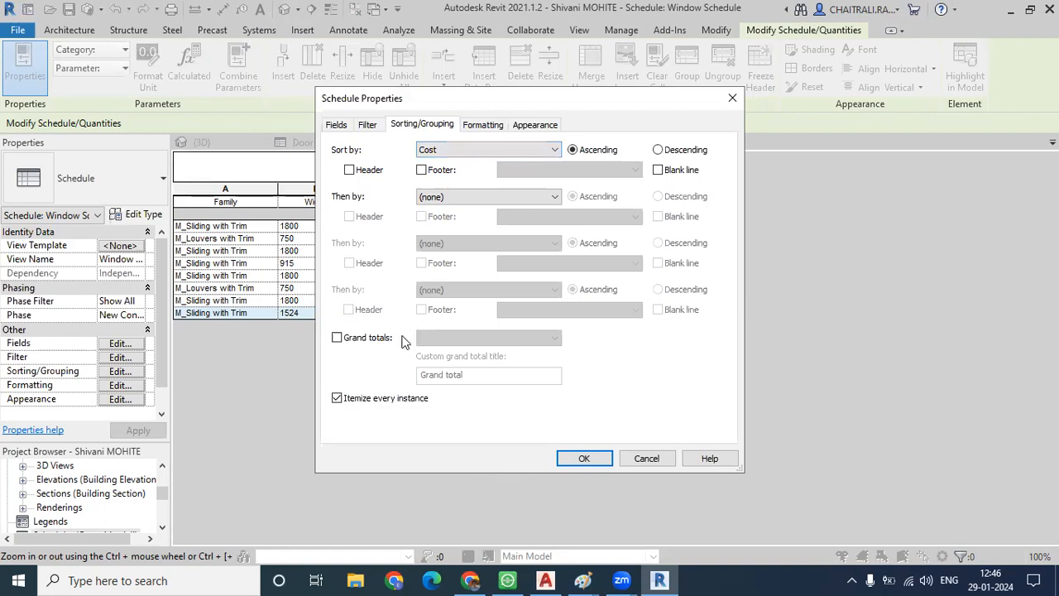
- Enable grand totals with the Totals only option and turn off itemizing every instance in the window schedule
{"action": "left_click", "coordinate": [336, 338]}
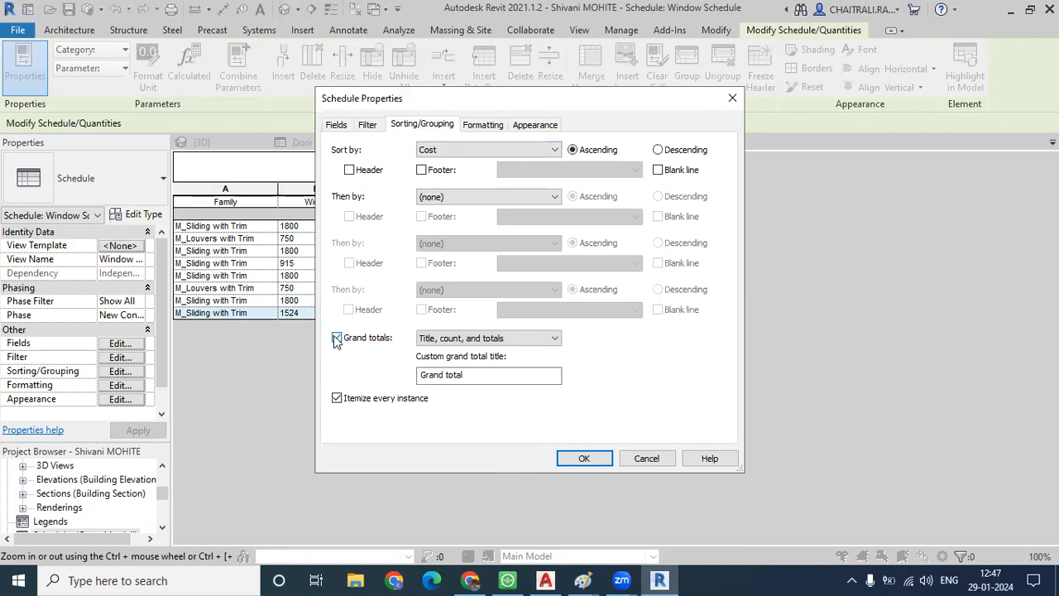
{"action": "left_click", "coordinate": [439, 339]}
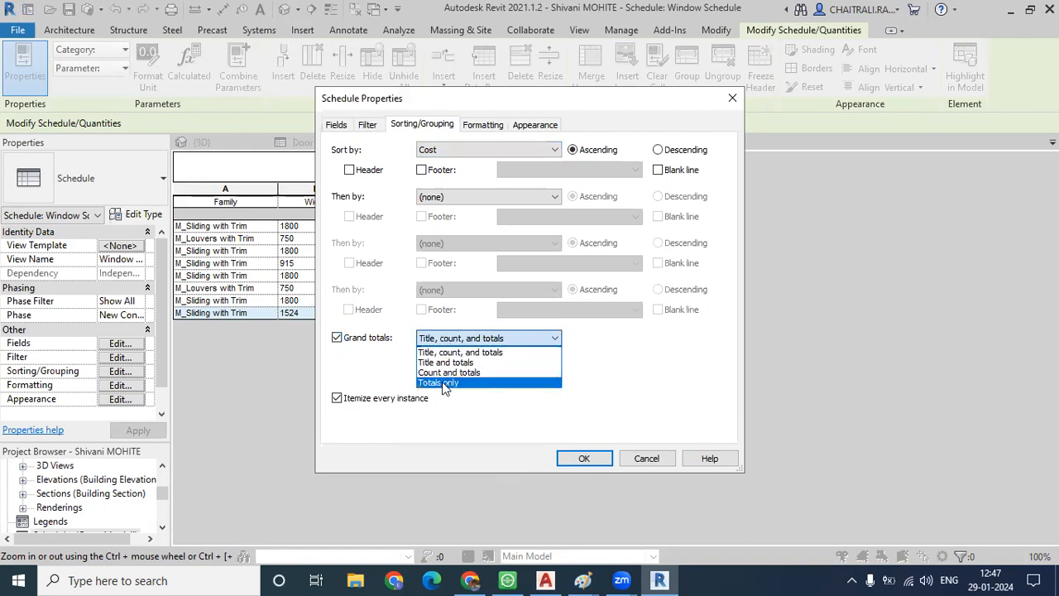
{"action": "left_click", "coordinate": [443, 384]}
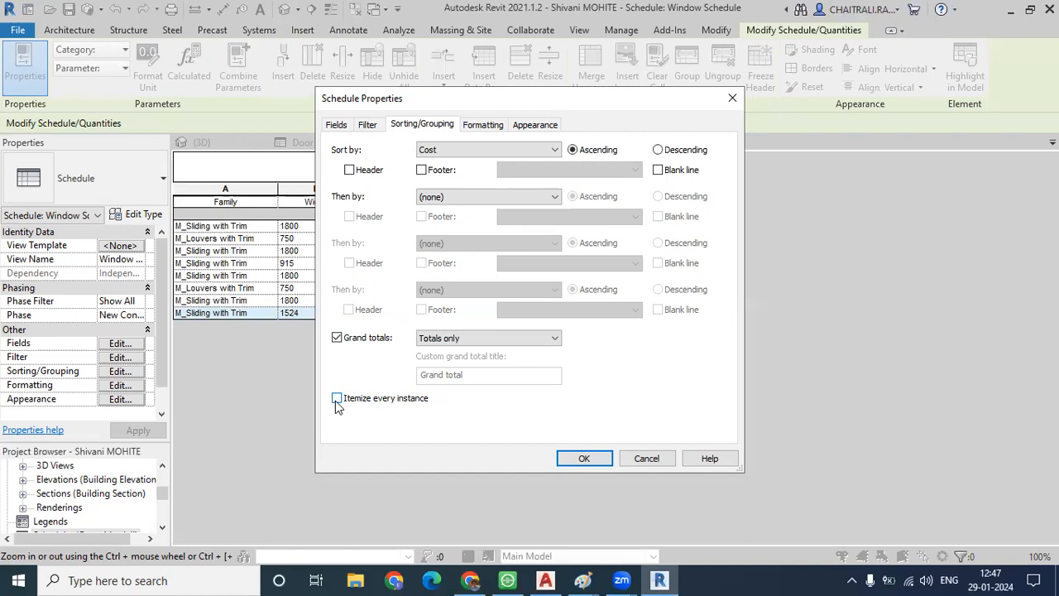
{"action": "left_click", "coordinate": [587, 460]}
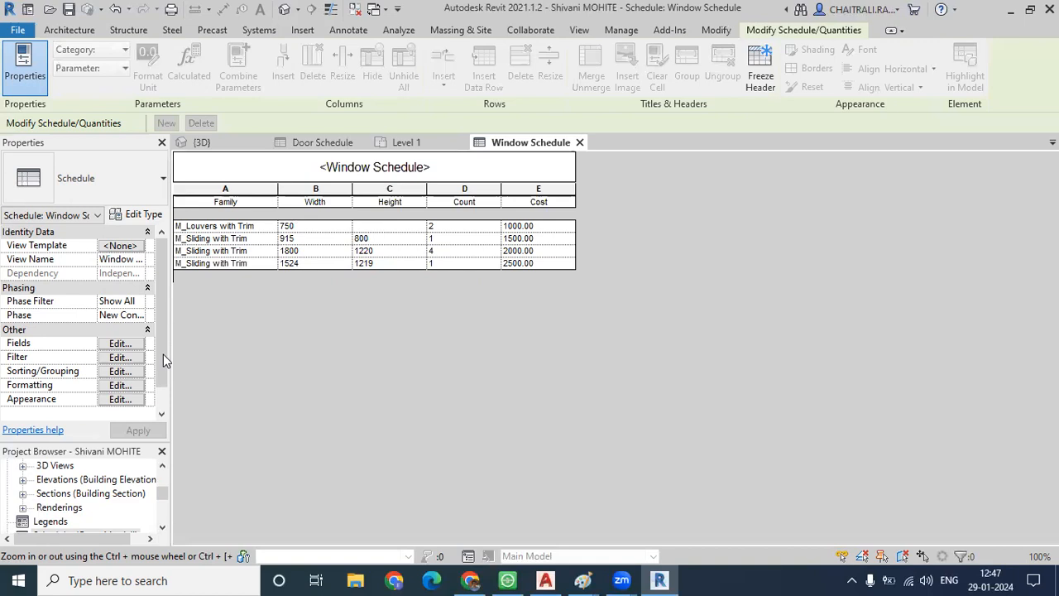
- Set the formatting of the window schedule's Count field to Calculate totals
{"action": "left_click", "coordinate": [120, 372]}
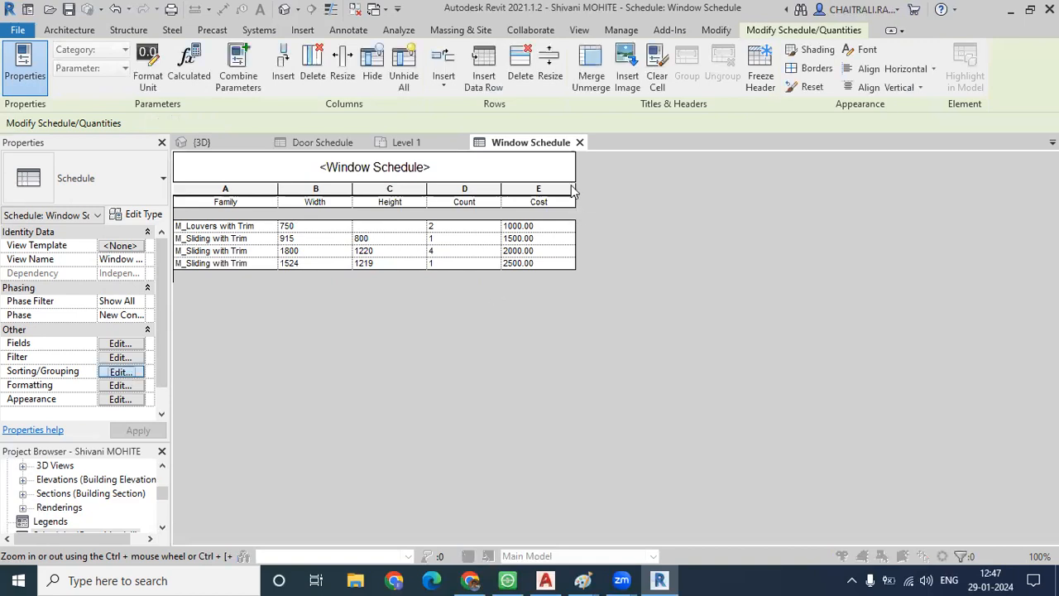
{"action": "left_click", "coordinate": [481, 126]}
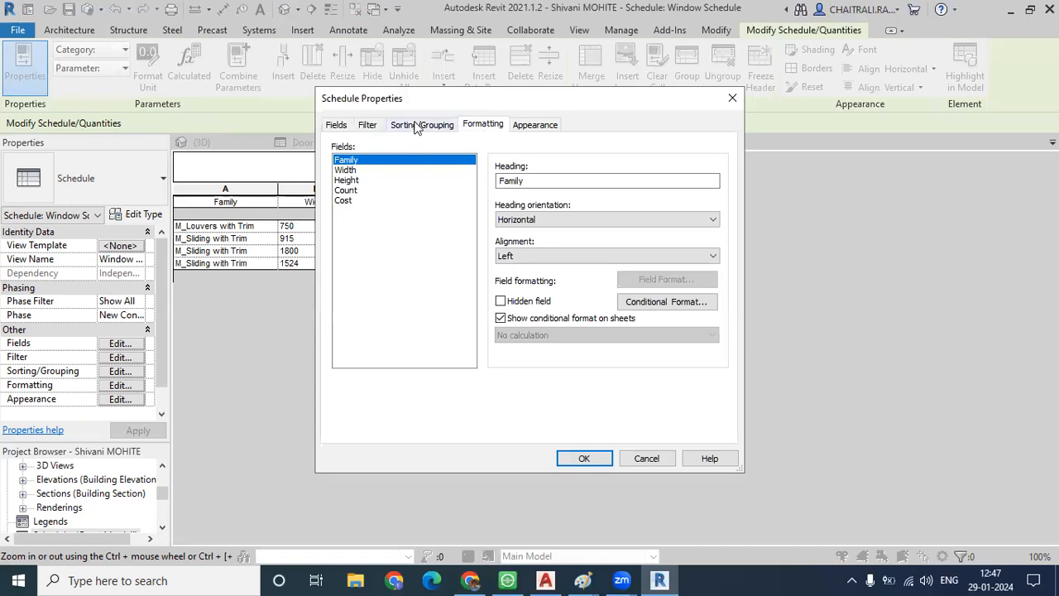
{"action": "left_click", "coordinate": [418, 127]}
{"action": "left_click", "coordinate": [488, 125]}
{"action": "left_click", "coordinate": [347, 191]}
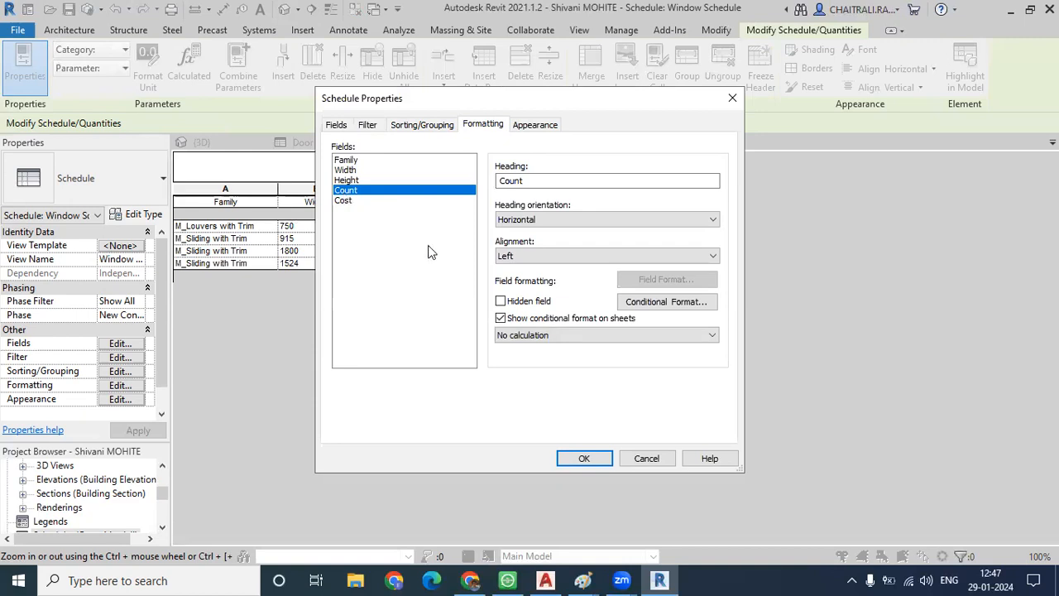
{"action": "left_click", "coordinate": [538, 335]}
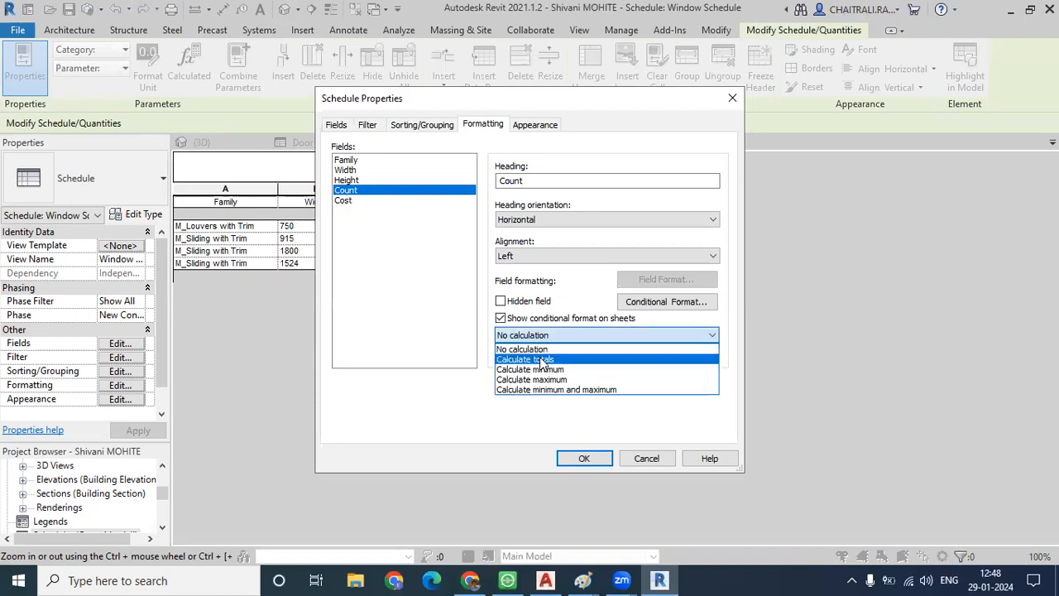
{"action": "left_click", "coordinate": [542, 361]}
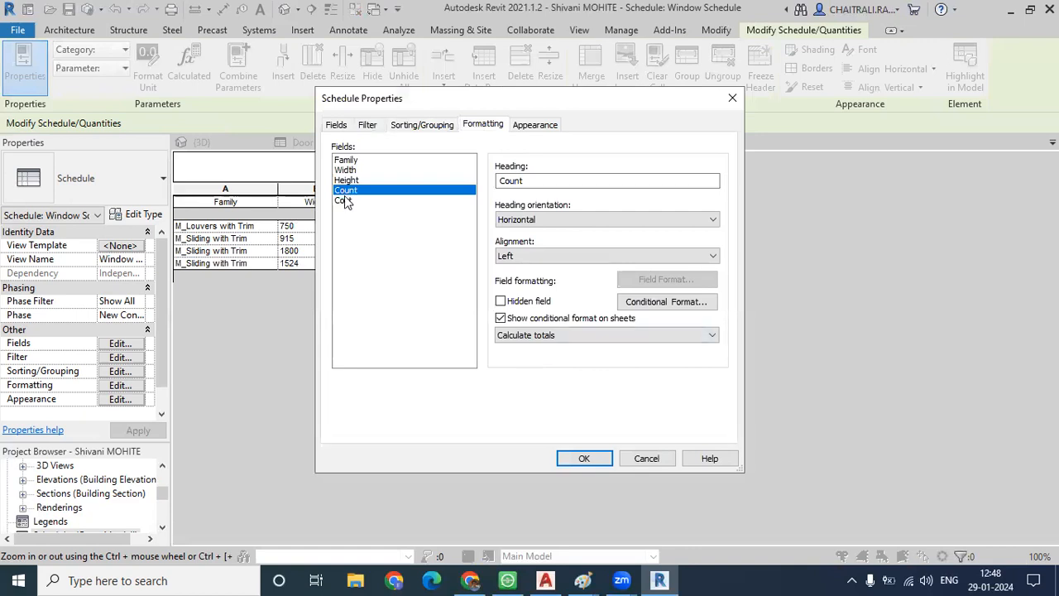
- Set the Cost field to Calculate totals as well and apply the schedule formatting
{"action": "left_click", "coordinate": [345, 200]}
{"action": "left_click", "coordinate": [548, 334]}
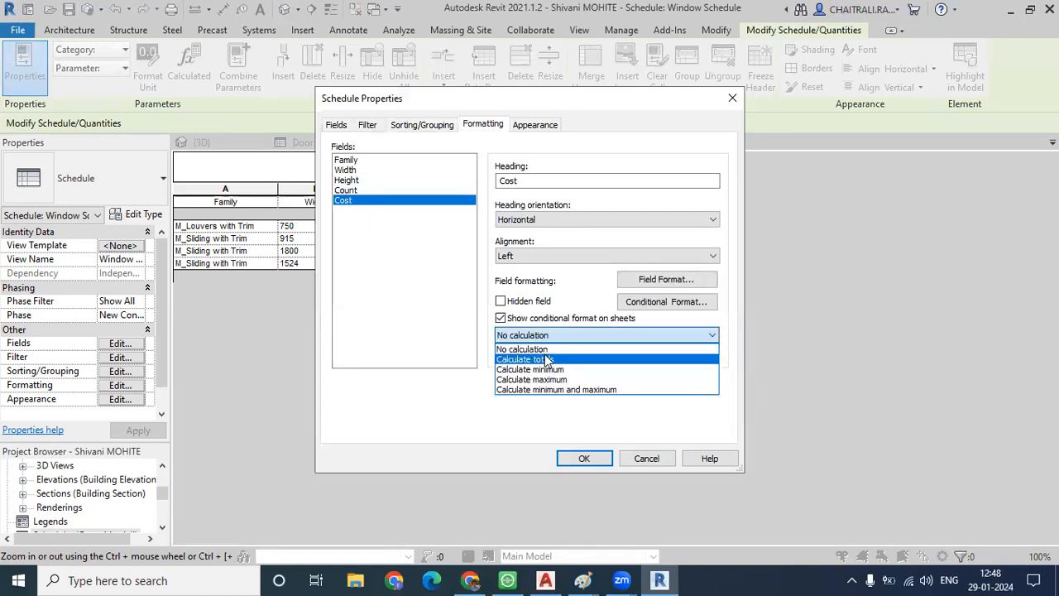
{"action": "left_click", "coordinate": [547, 360]}
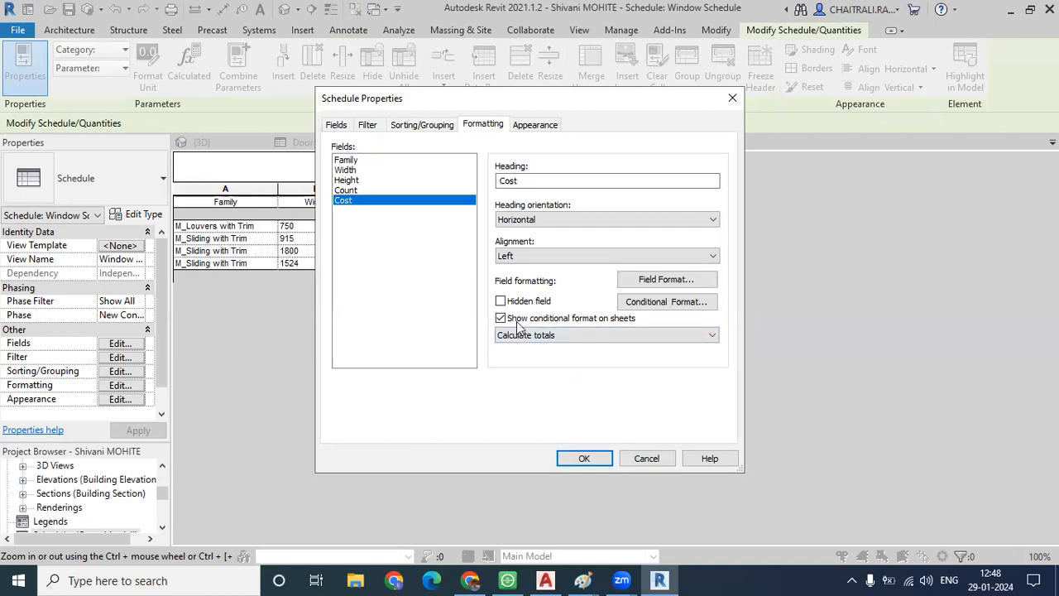
{"action": "left_click", "coordinate": [582, 453]}
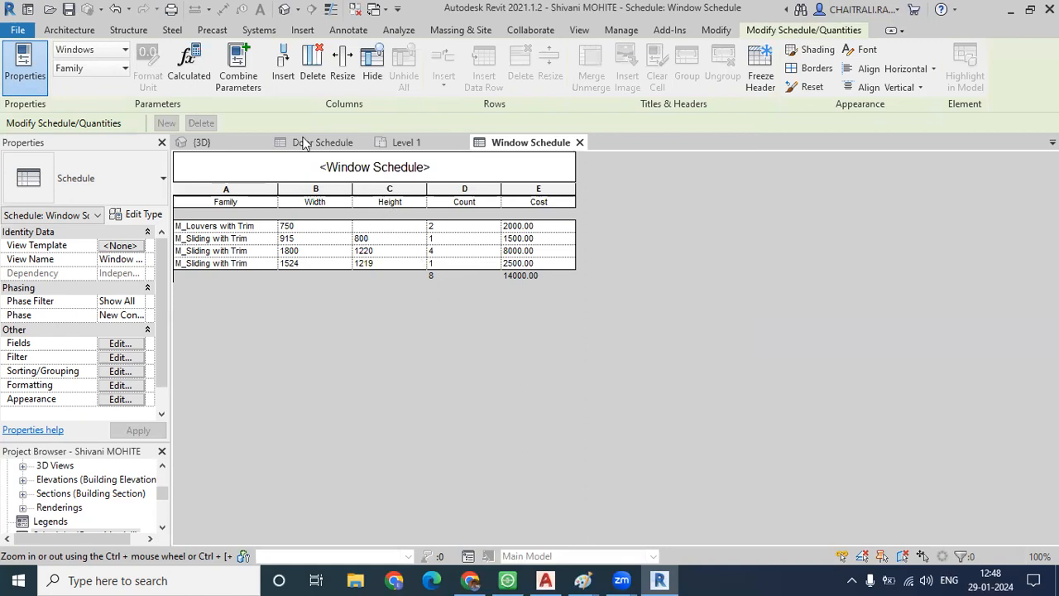
- Switch to the default 3D view of the house and look through its view properties
{"action": "left_click", "coordinate": [282, 10]}
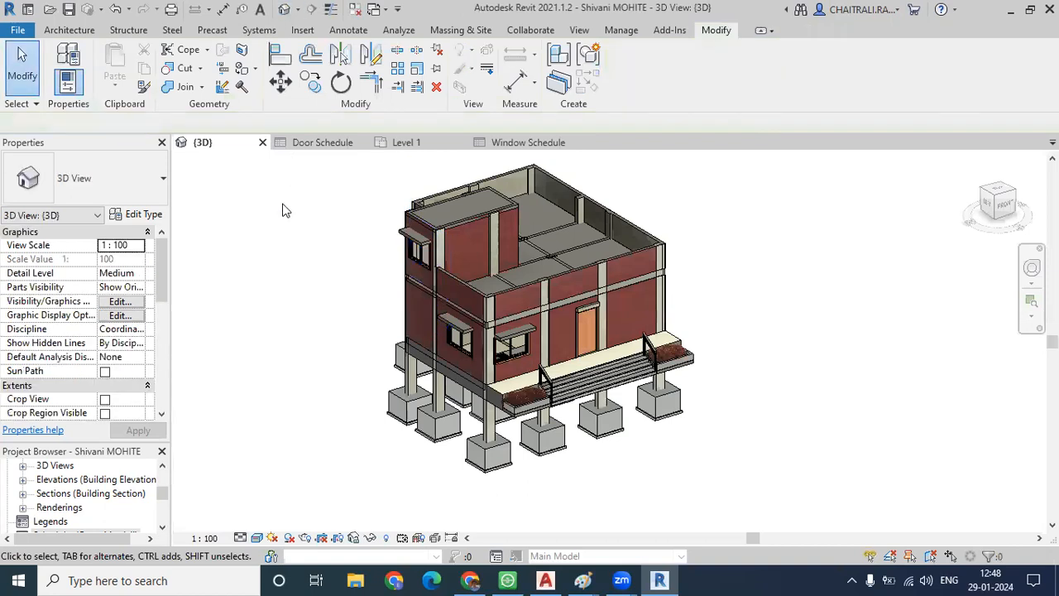
{"action": "scroll", "coordinate": [83, 323], "scroll_direction": "down", "scroll_amount": 3}
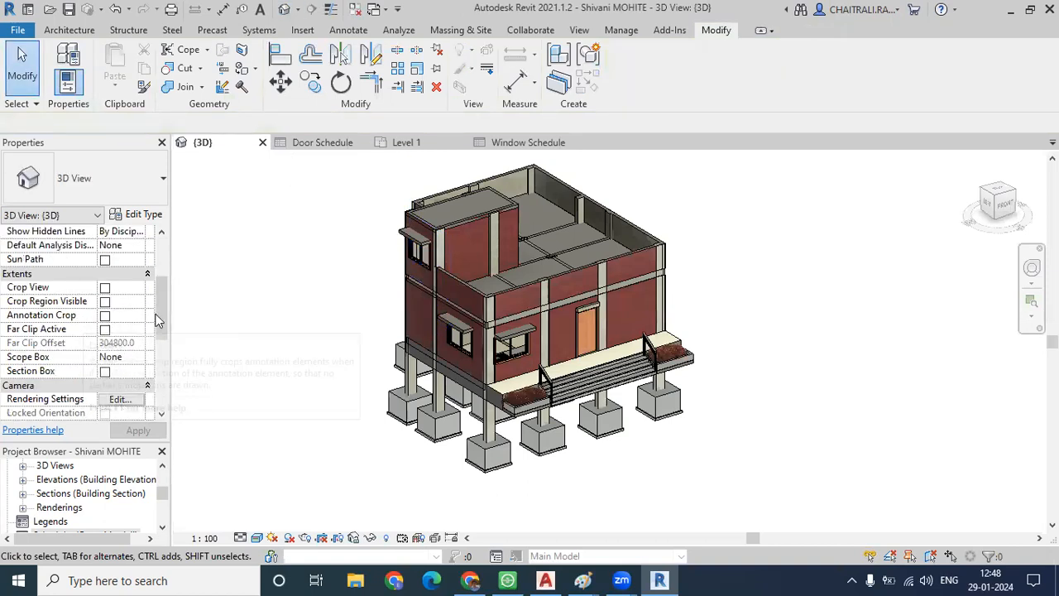
{"action": "scroll", "coordinate": [163, 385], "scroll_direction": "down", "scroll_amount": 3}
{"action": "left_click_drag", "start_coordinate": [163, 385], "coordinate": [172, 296]}
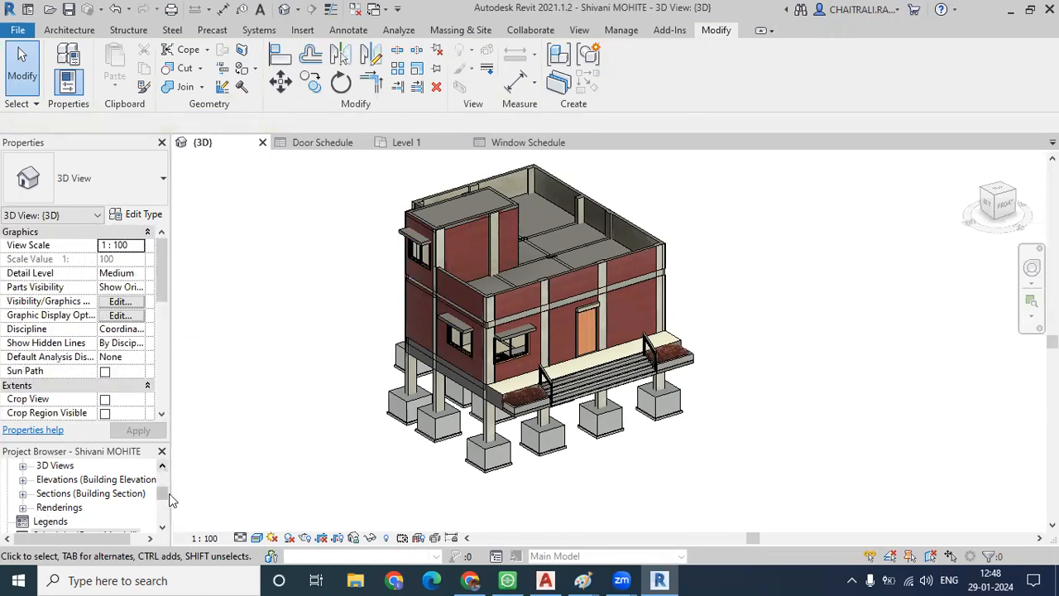
- Expand the project's list of schedules and reopen the Window Schedule
{"action": "left_click", "coordinate": [136, 535]}
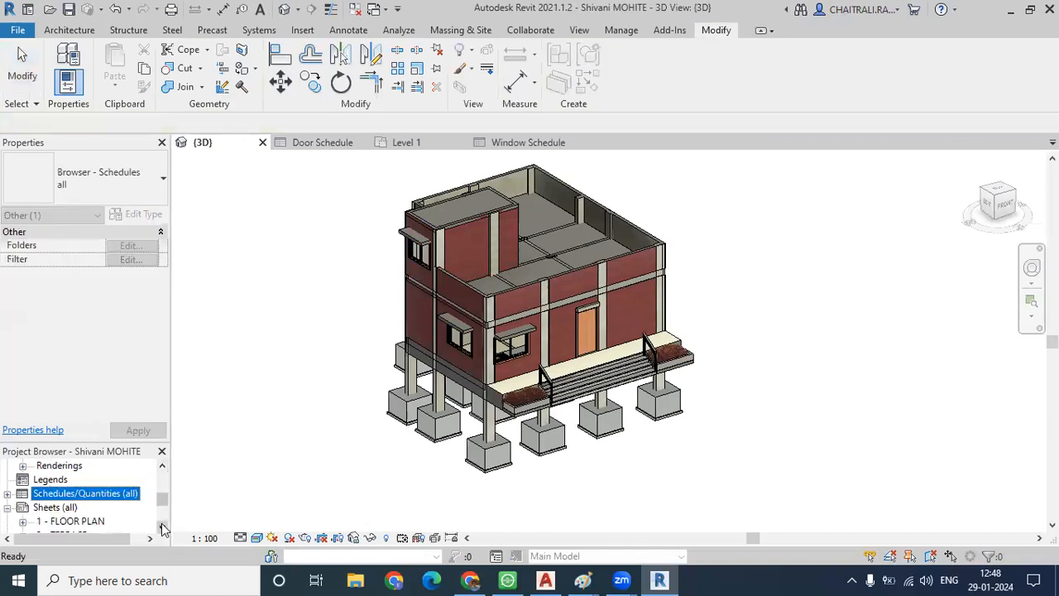
{"action": "left_click", "coordinate": [8, 494]}
{"action": "left_click", "coordinate": [65, 521]}
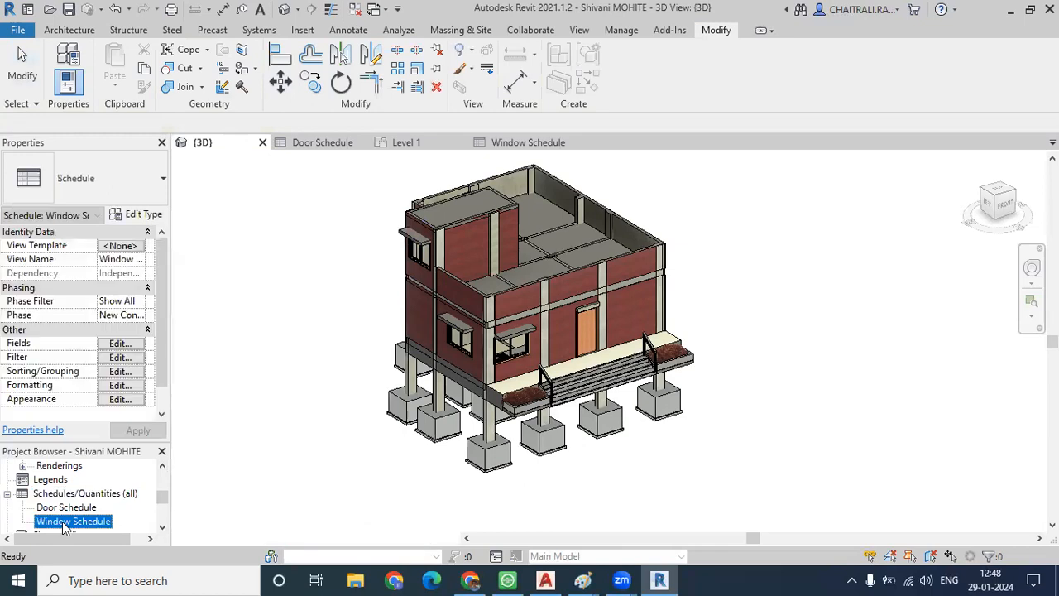
{"action": "double_click", "coordinate": [66, 522]}
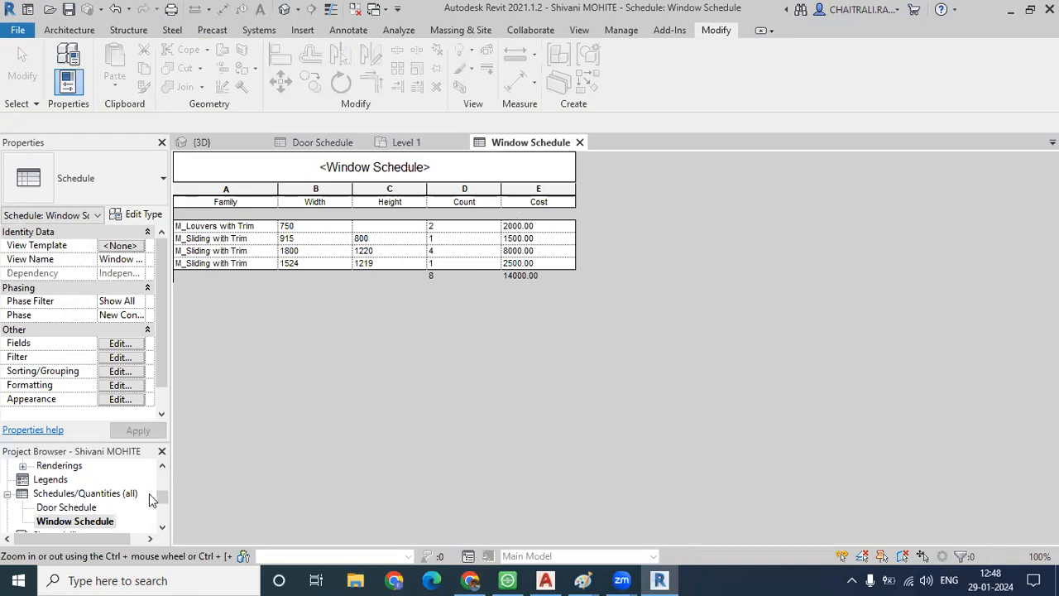
- Delete the Door Schedule from the project
{"action": "left_click", "coordinate": [85, 507]}
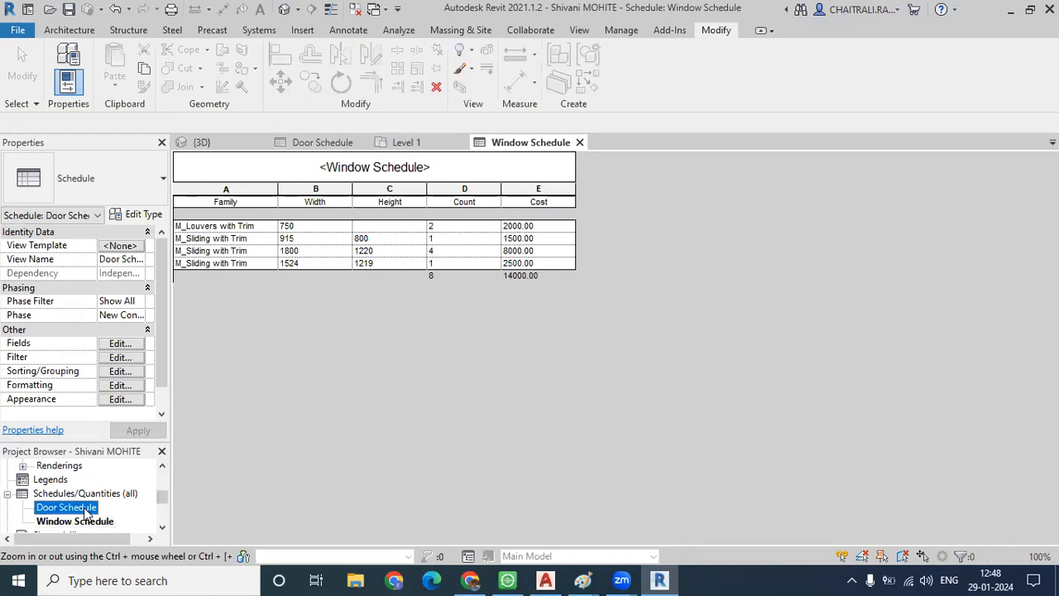
{"action": "key", "text": "Delete"}
{"action": "scroll", "coordinate": [85, 514], "scroll_direction": "up", "scroll_amount": 3}
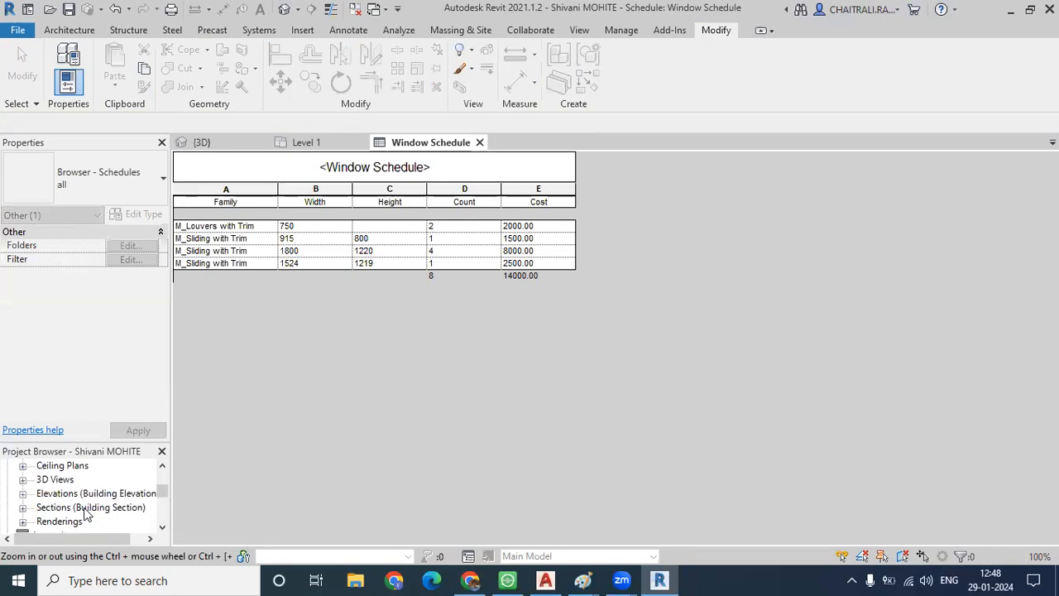
{"action": "scroll", "coordinate": [85, 514], "scroll_direction": "down", "scroll_amount": 3}
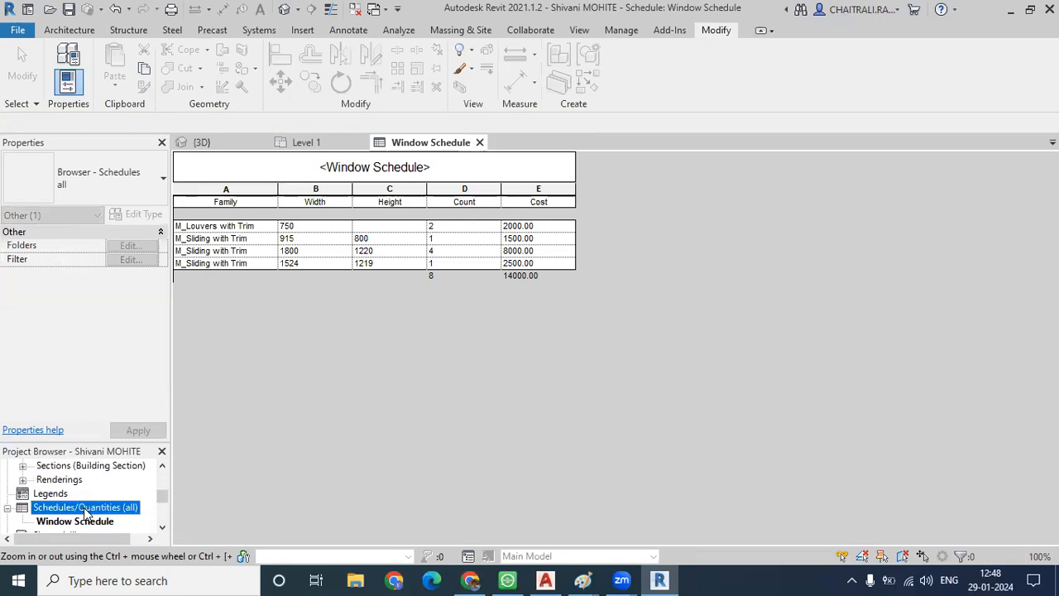
- Create a new building component schedule for the Doors category, named Door Schedule, in the New Construction phase
{"action": "right_click", "coordinate": [85, 513]}
{"action": "left_click", "coordinate": [151, 315]}
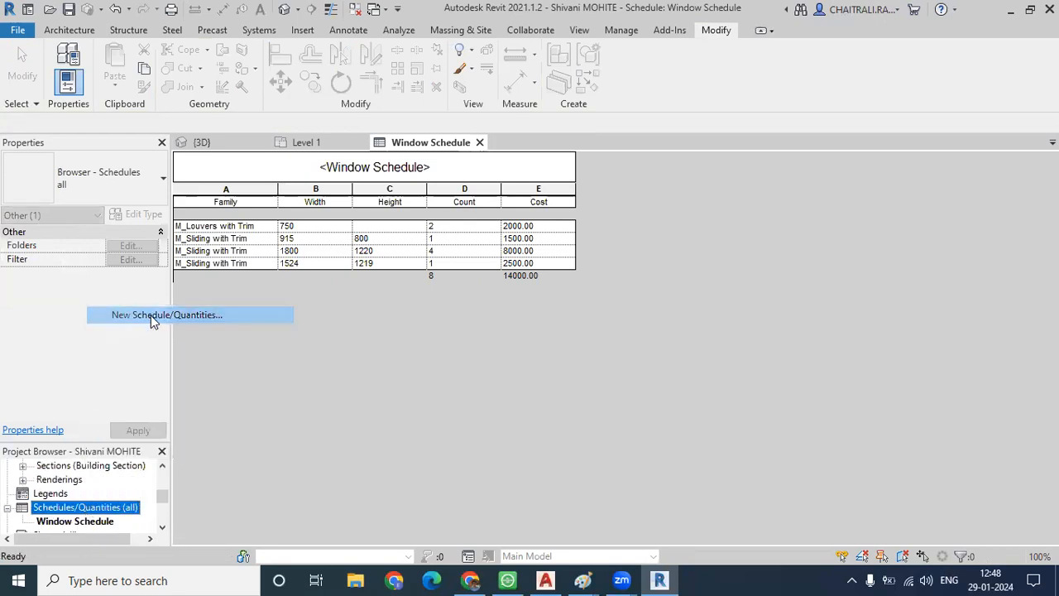
{"action": "left_click", "coordinate": [439, 291]}
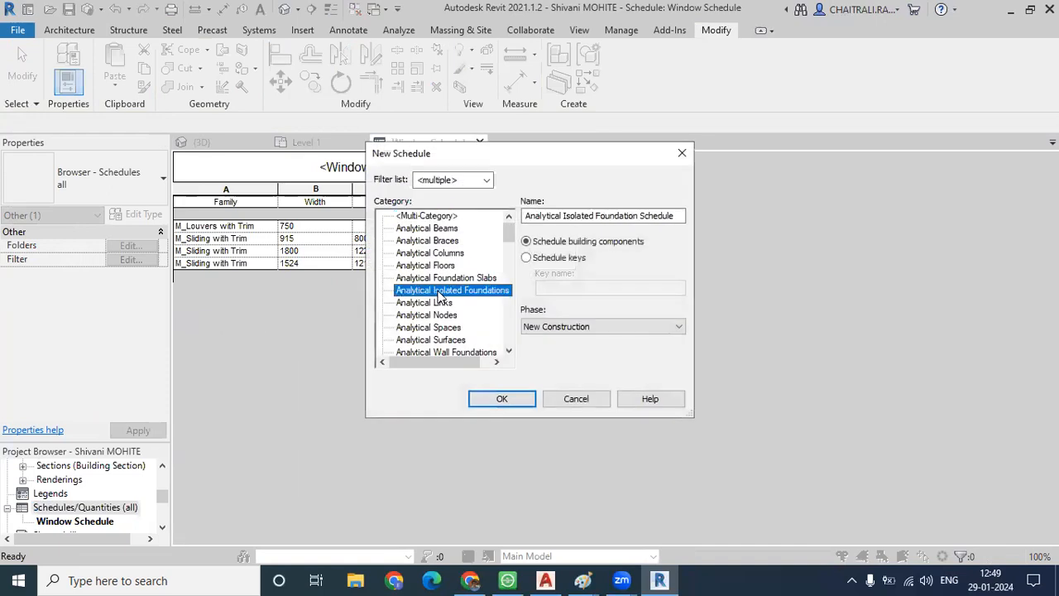
{"action": "scroll", "coordinate": [439, 295], "scroll_direction": "down", "scroll_amount": 5}
{"action": "left_click", "coordinate": [417, 327]}
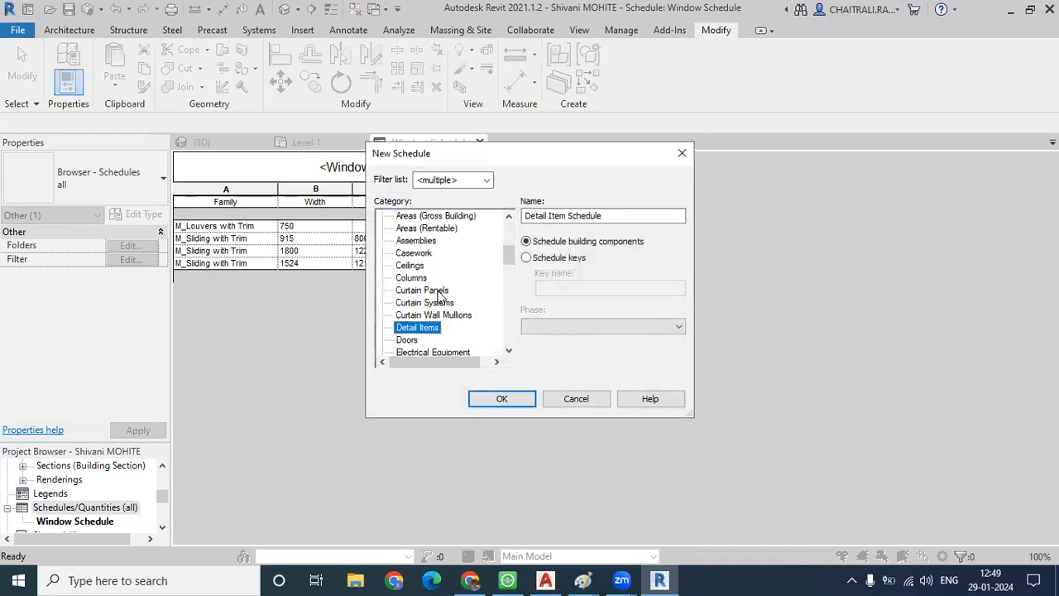
{"action": "left_click", "coordinate": [408, 341]}
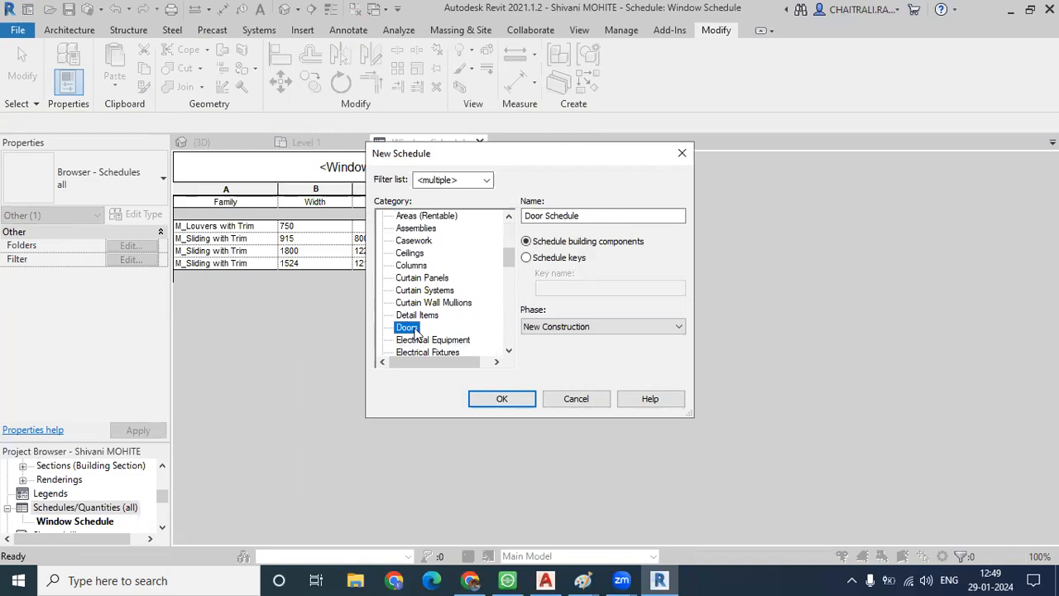
{"action": "left_click", "coordinate": [501, 398]}
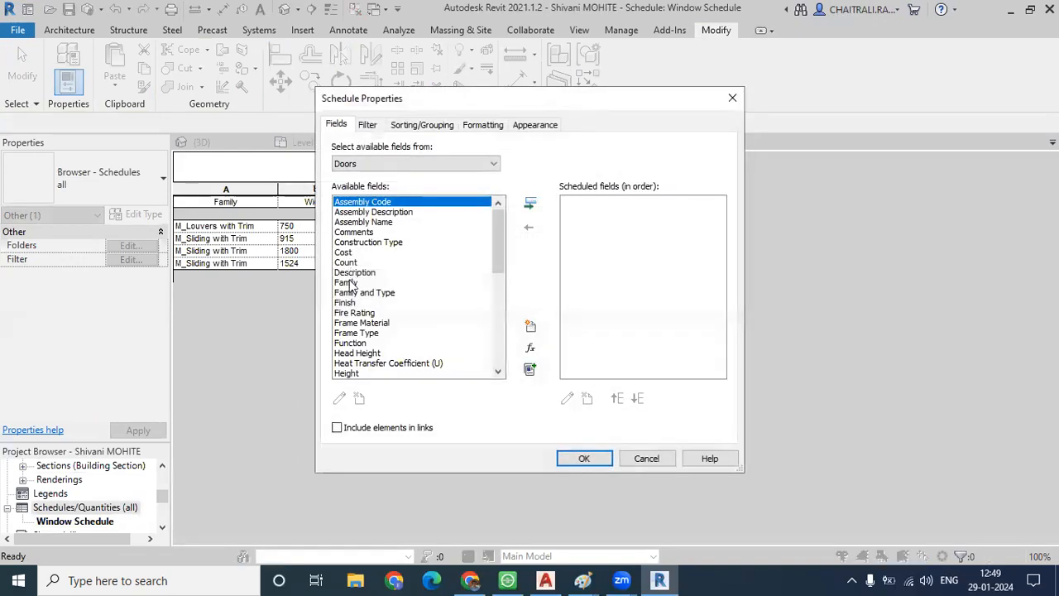
- Add the Family, Count, Cost, Height and Width fields to the door schedule
{"action": "left_click", "coordinate": [348, 283]}
{"action": "left_click", "coordinate": [530, 202]}
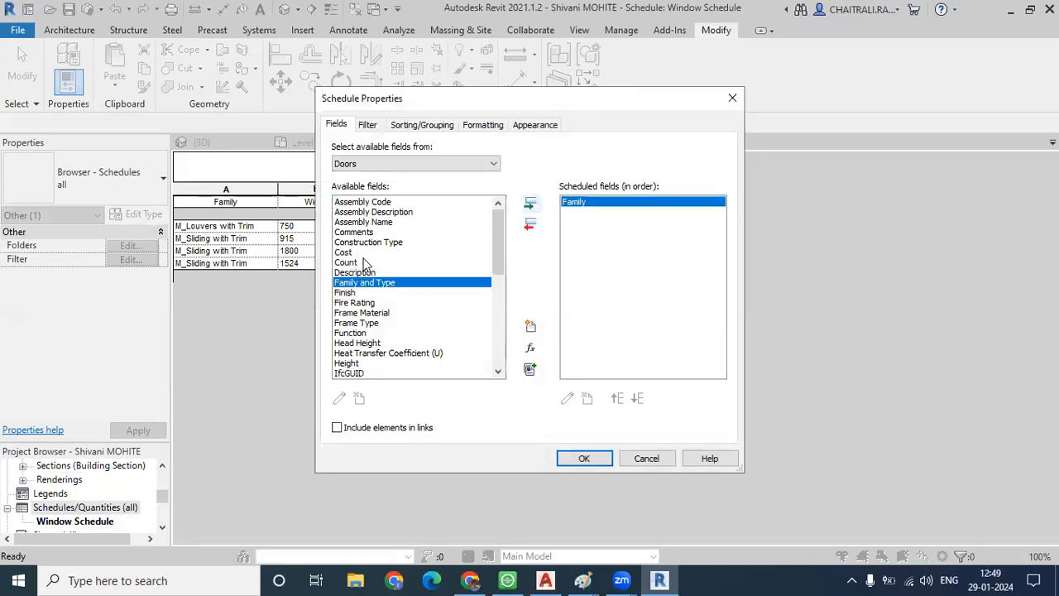
{"action": "left_click", "coordinate": [350, 263]}
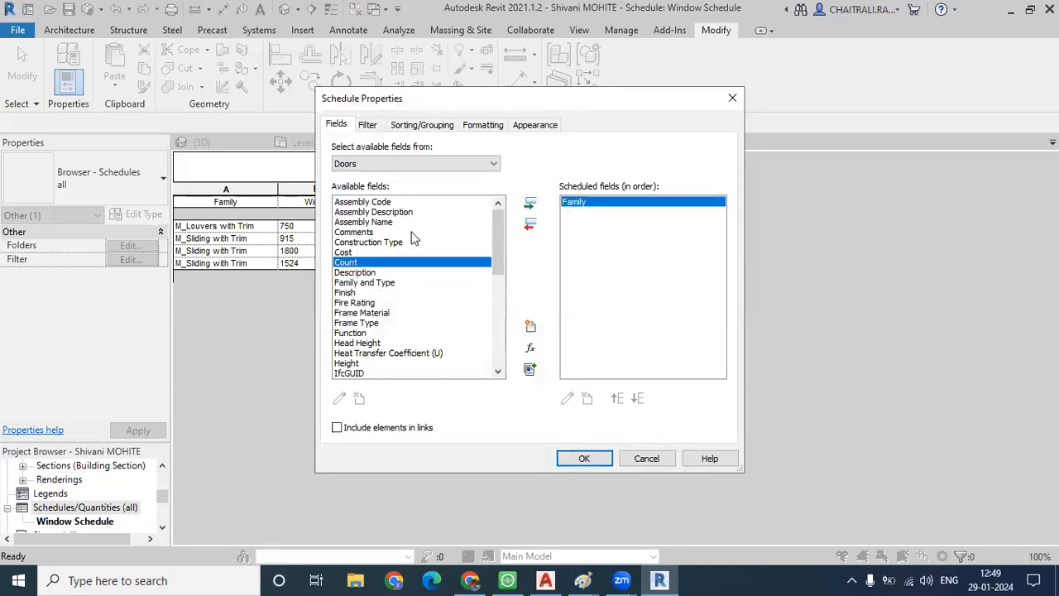
{"action": "left_click", "coordinate": [530, 203]}
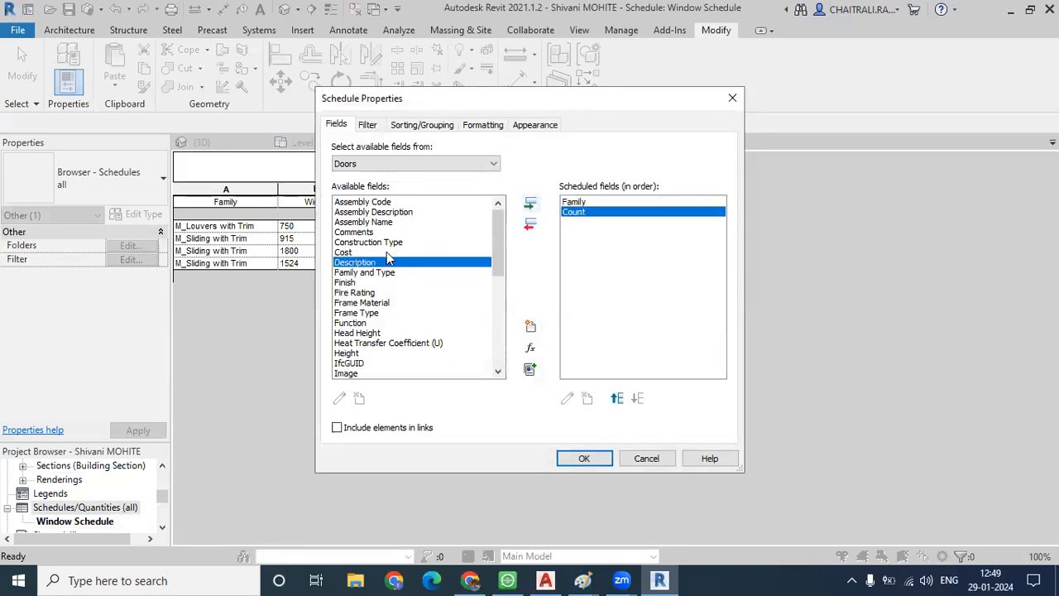
{"action": "left_click", "coordinate": [344, 253]}
{"action": "left_click", "coordinate": [531, 203]}
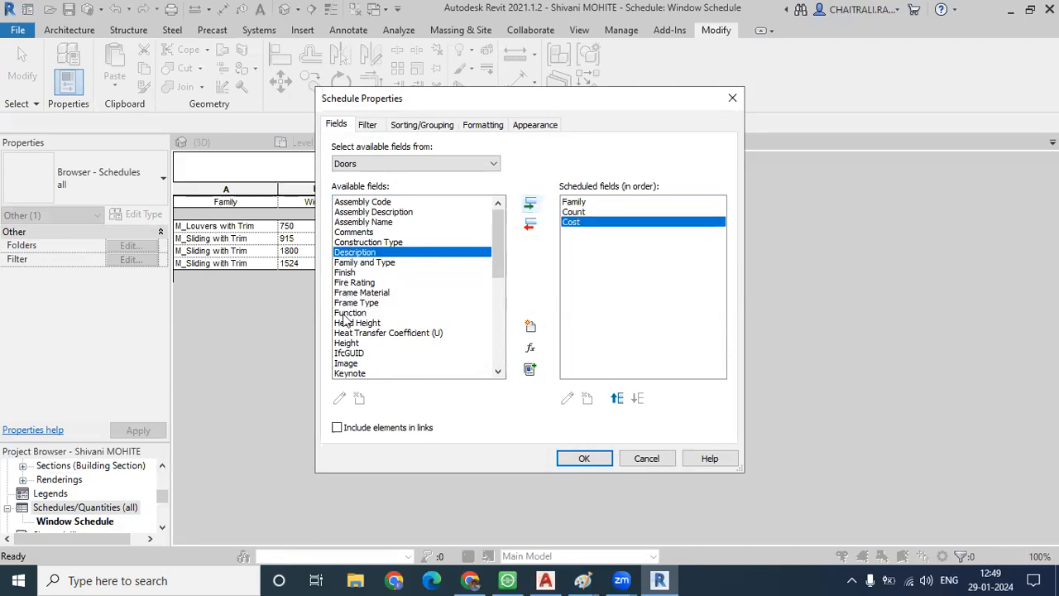
{"action": "left_click", "coordinate": [346, 343]}
{"action": "left_click", "coordinate": [531, 204]}
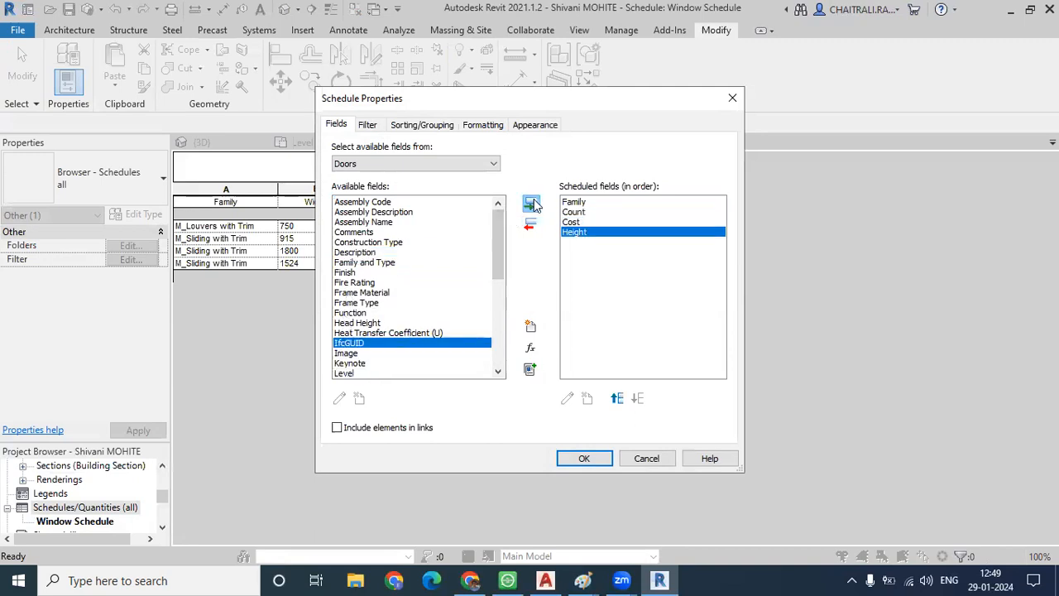
{"action": "left_click_drag", "start_coordinate": [499, 250], "coordinate": [500, 355]}
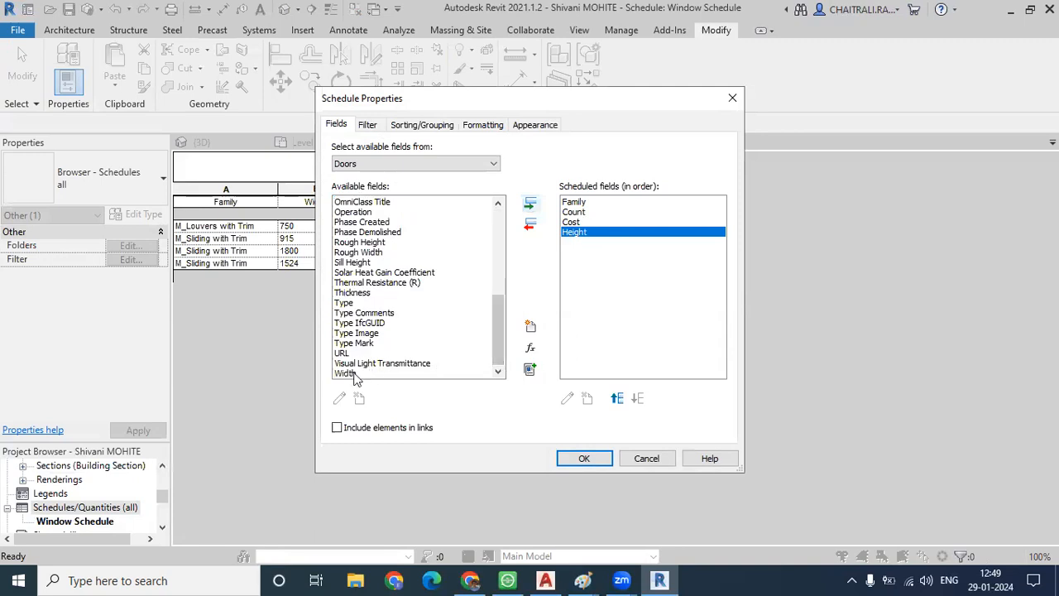
{"action": "left_click", "coordinate": [354, 374]}
{"action": "left_click", "coordinate": [531, 203]}
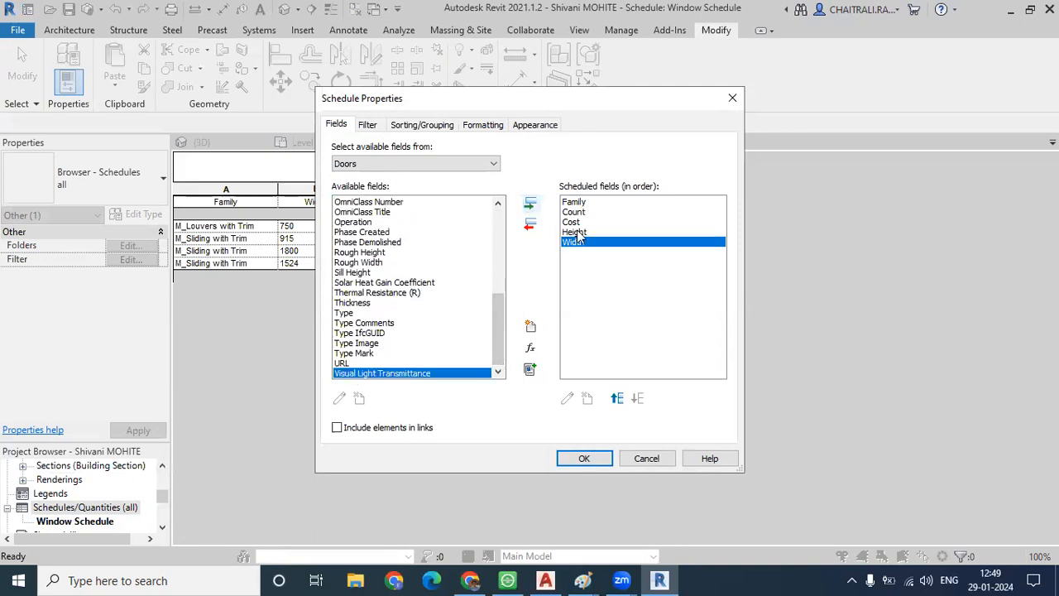
- Reorder the scheduled fields to Family, Width, Height, Count, Cost and generate the door schedule
{"action": "left_click", "coordinate": [617, 399]}
{"action": "left_click", "coordinate": [618, 399]}
{"action": "left_click", "coordinate": [618, 399]}
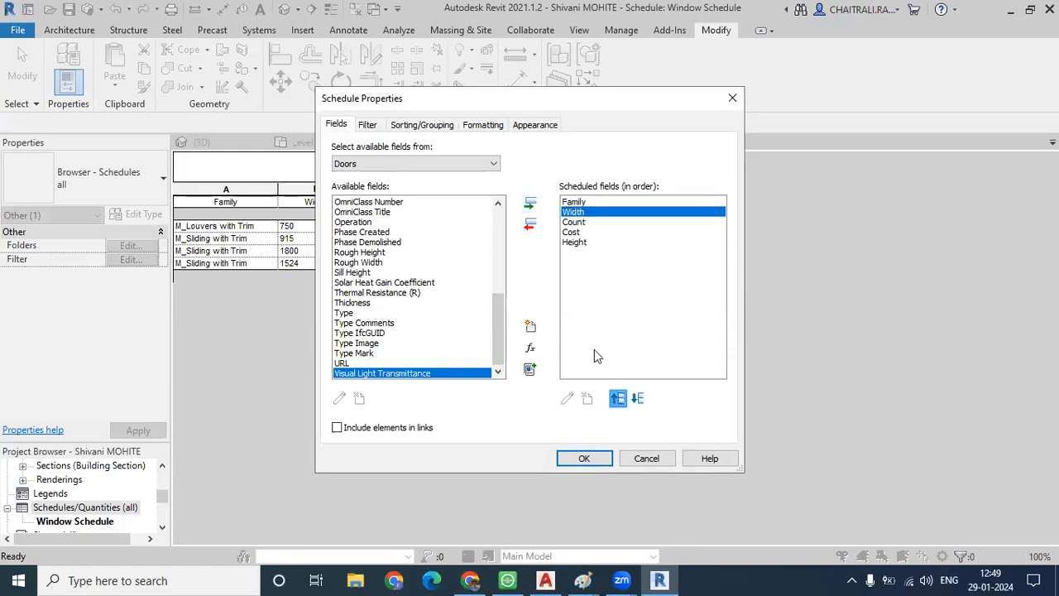
{"action": "left_click", "coordinate": [574, 243]}
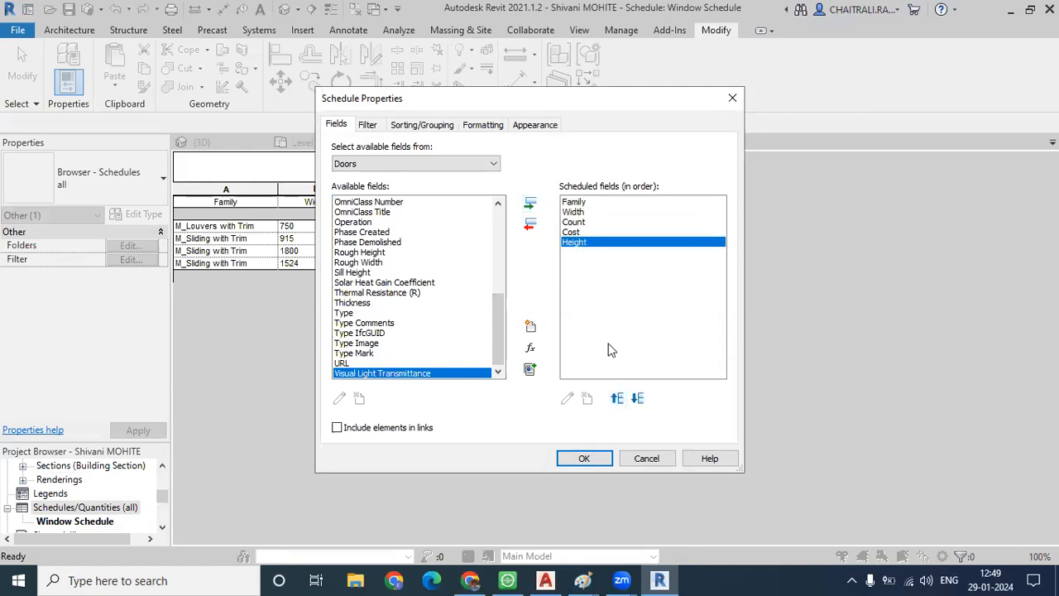
{"action": "left_click", "coordinate": [617, 399]}
{"action": "left_click", "coordinate": [617, 399]}
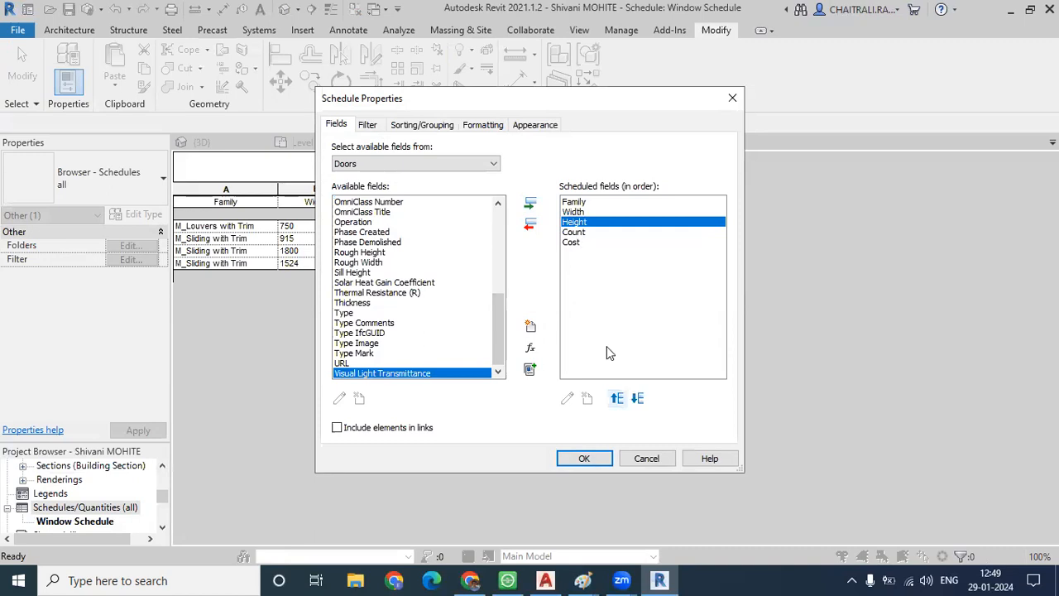
{"action": "left_click", "coordinate": [589, 460]}
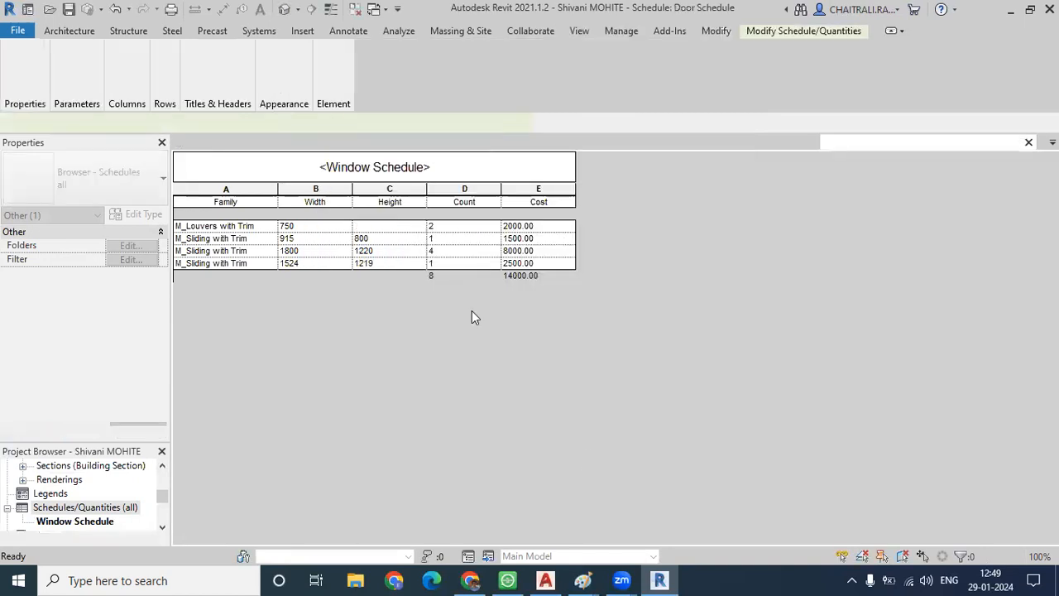
- Enter a cost of 3000 for the 1050 wide door and 1500 for the 762 wide door, applying them to their types
{"action": "left_click", "coordinate": [501, 226]}
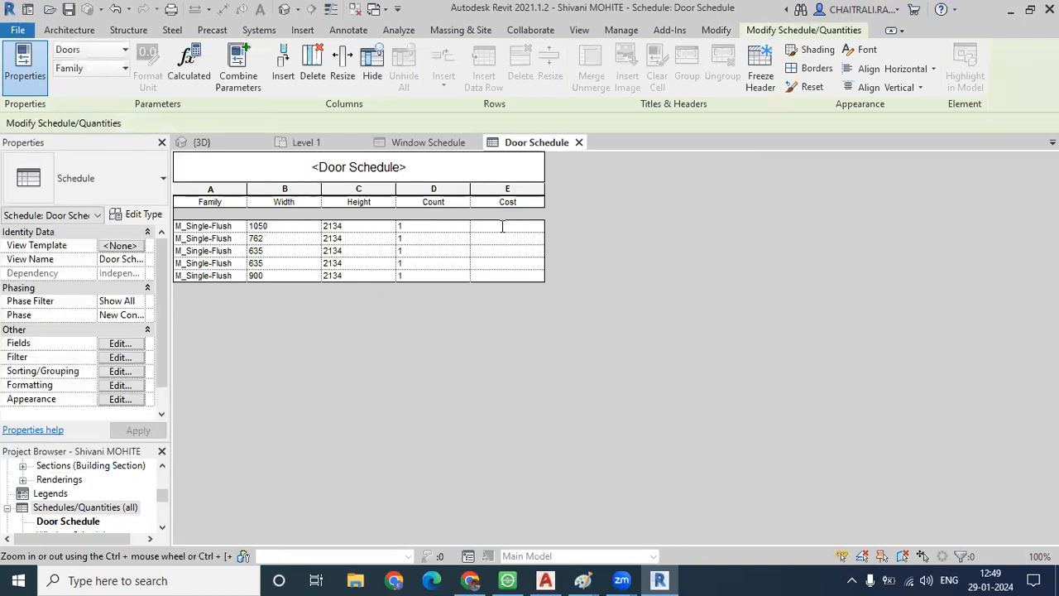
{"action": "left_click", "coordinate": [502, 226]}
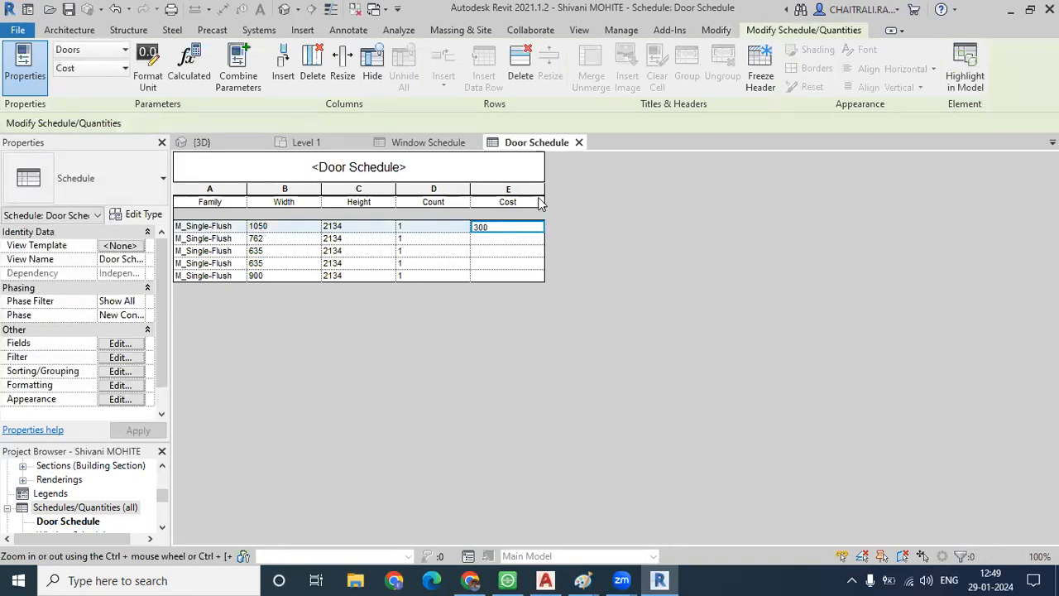
{"action": "key", "text": "Return"}
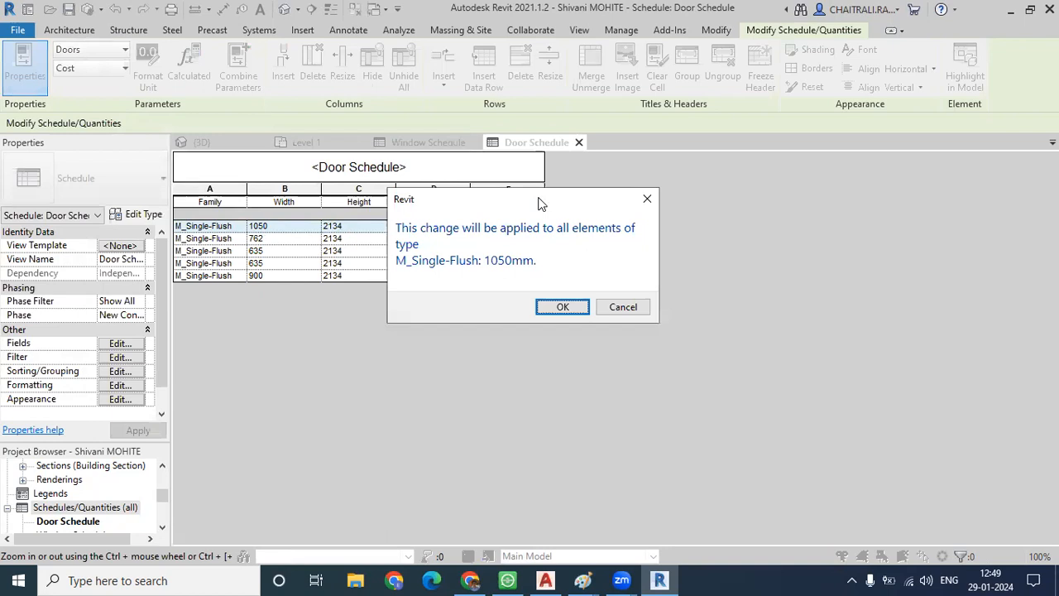
{"action": "key", "text": "Return"}
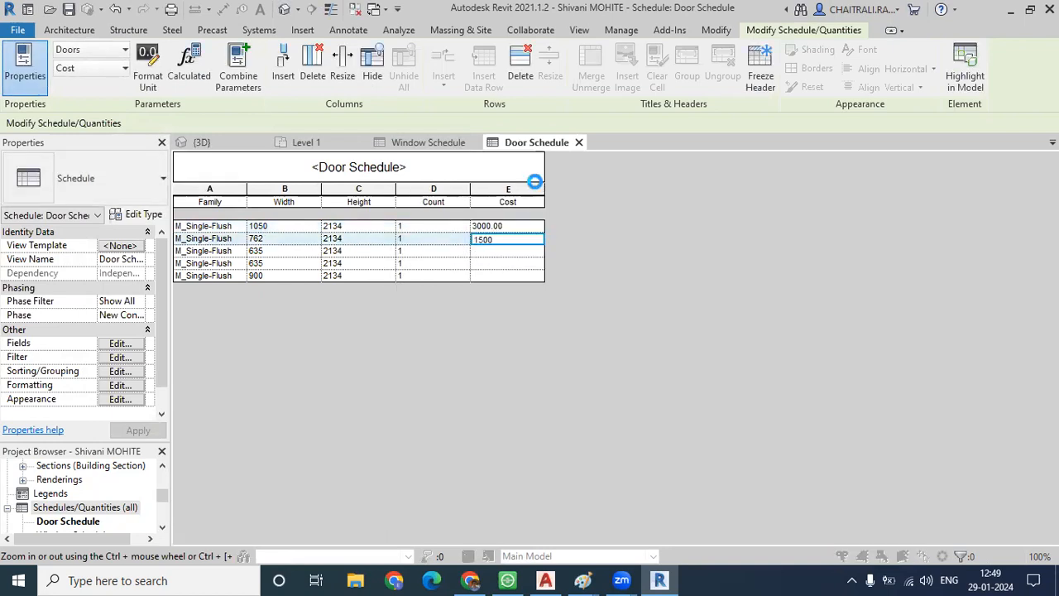
{"action": "key", "text": "Return"}
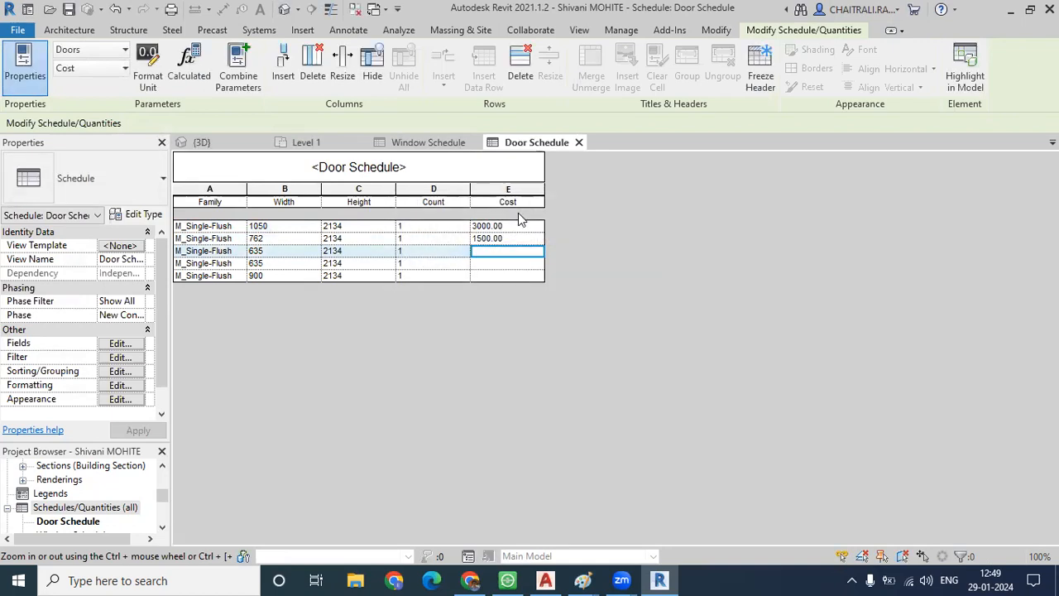
- Enter costs of 1200 and 1600 for the two 635 wide doors and 4000 for the 900 wide door
{"action": "type", "text": "1200"}
{"action": "key", "text": "Return"}
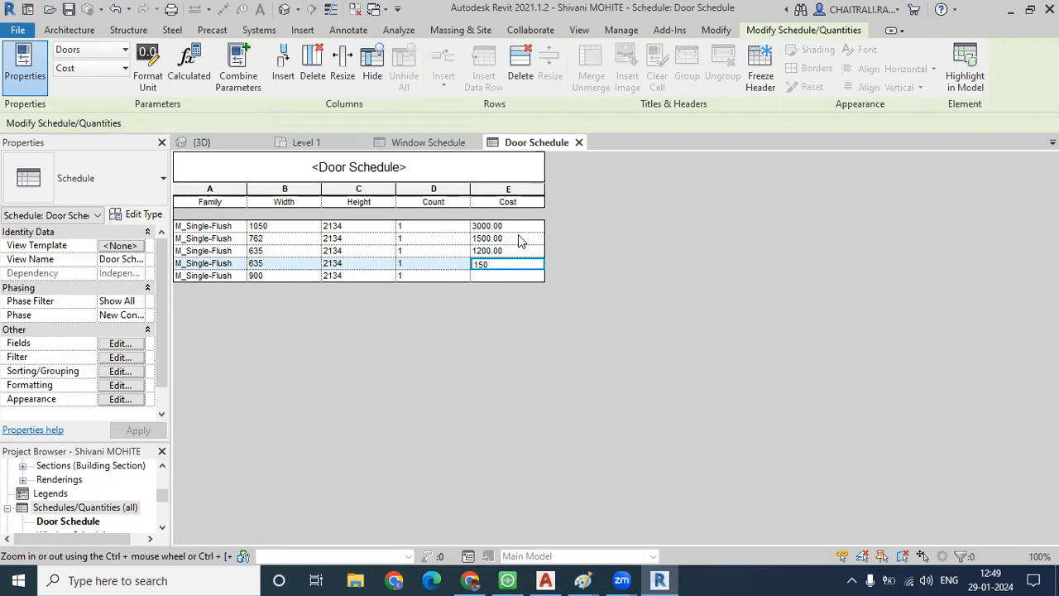
{"action": "type", "text": "1600"}
{"action": "key", "text": "Return"}
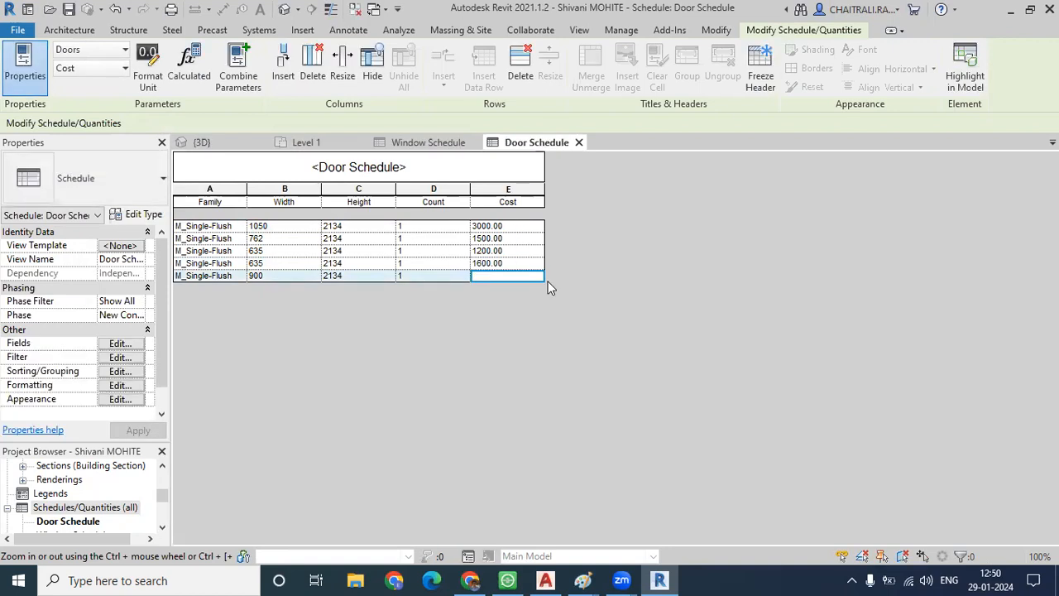
{"action": "type", "text": "4000"}
{"action": "key", "text": "Return"}
- Sort the door schedule by Cost, enable grand totals as Totals only, and turn off itemizing every instance
{"action": "left_click", "coordinate": [113, 374]}
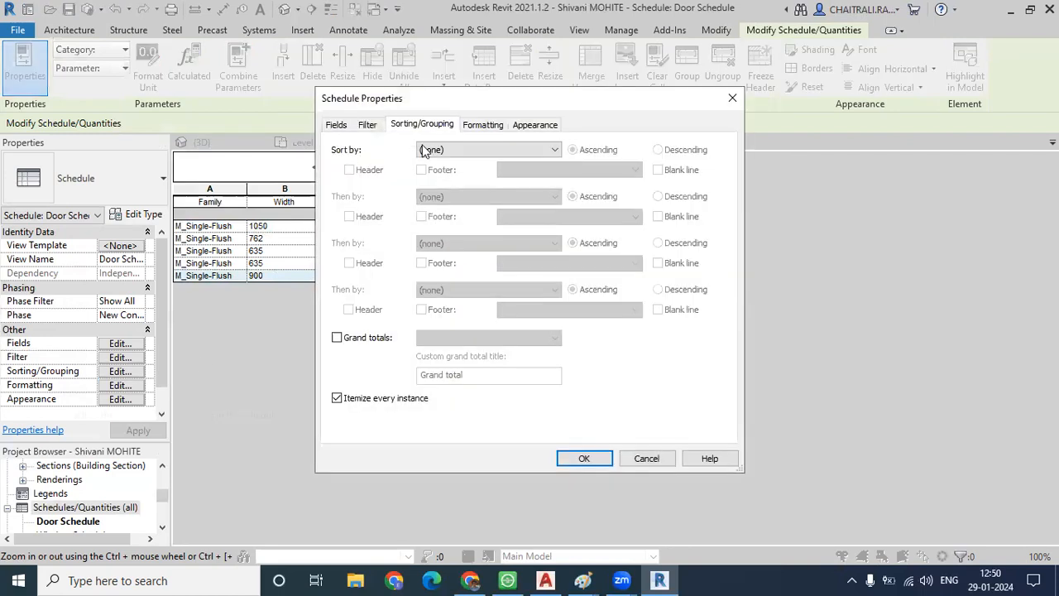
{"action": "left_click", "coordinate": [430, 150]}
{"action": "left_click", "coordinate": [438, 203]}
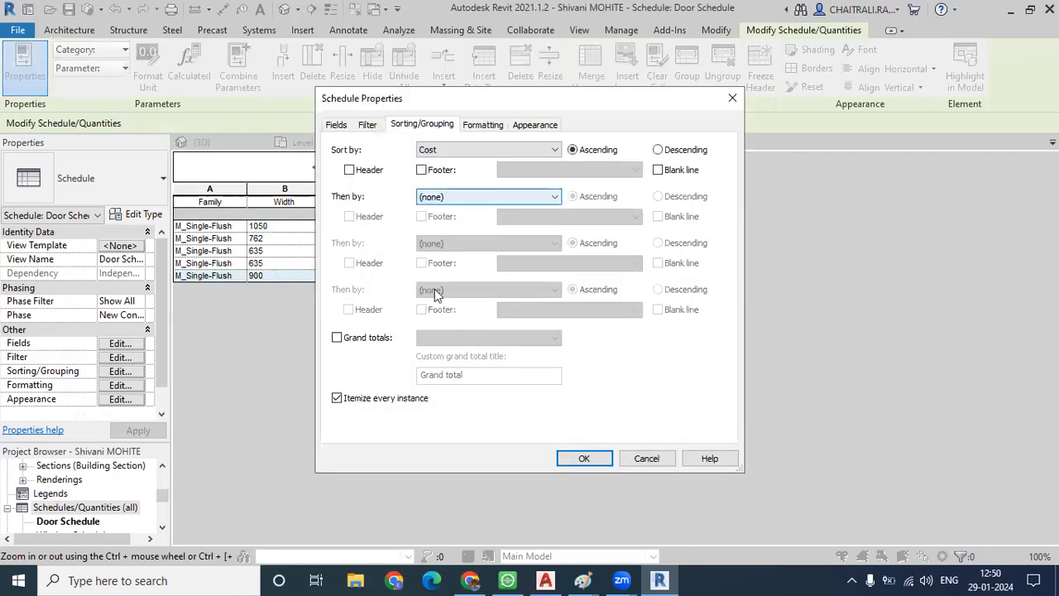
{"action": "left_click", "coordinate": [366, 338]}
{"action": "left_click", "coordinate": [490, 339]}
{"action": "left_click", "coordinate": [447, 383]}
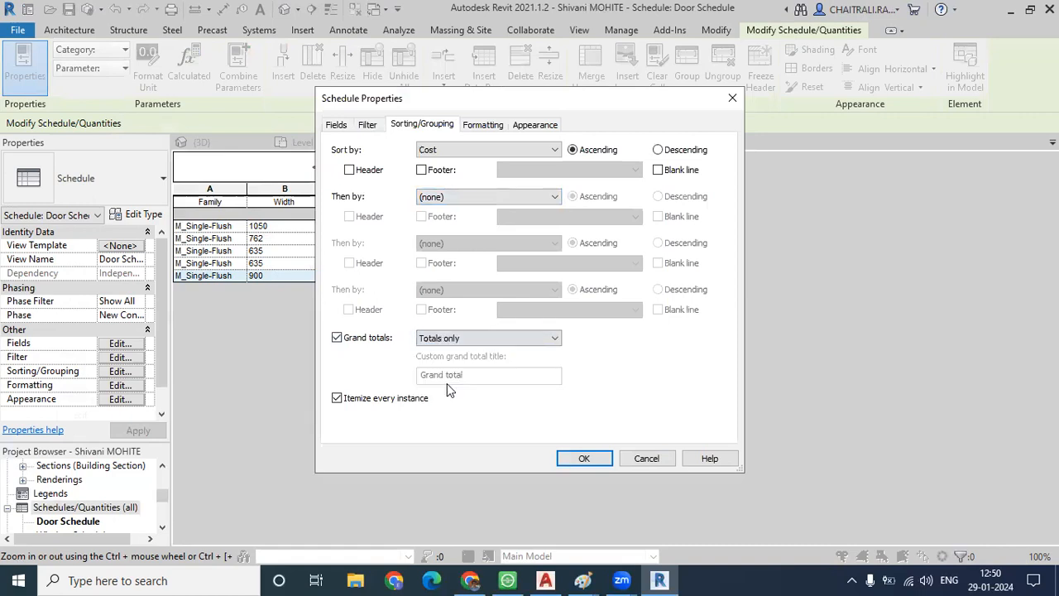
{"action": "left_click", "coordinate": [339, 401]}
- Set the door schedule's Count and Cost fields to Calculate totals and apply the formatting
{"action": "left_click", "coordinate": [494, 125]}
{"action": "left_click", "coordinate": [393, 191]}
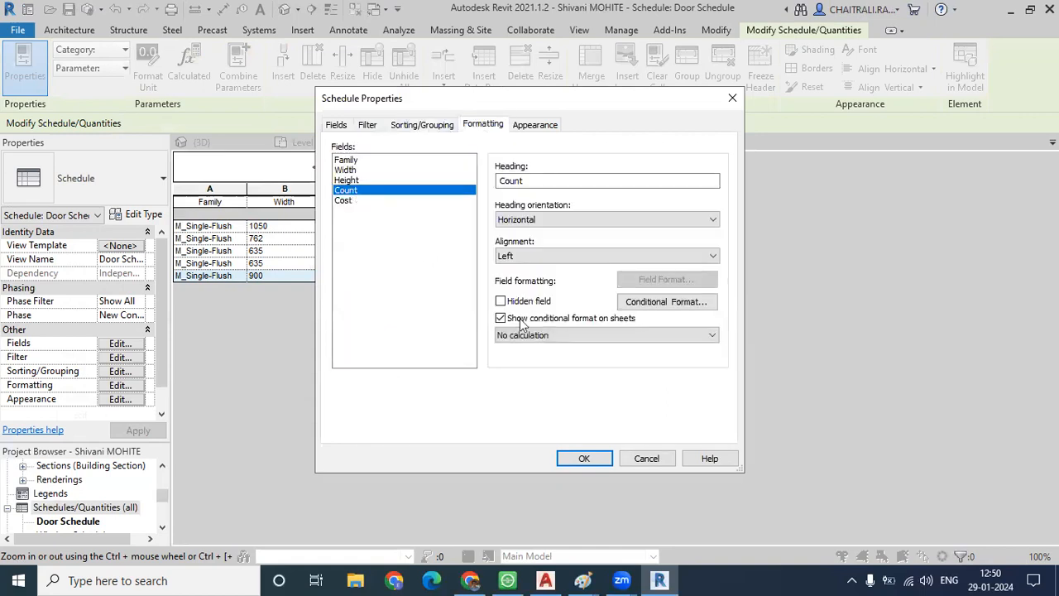
{"action": "left_click", "coordinate": [521, 335]}
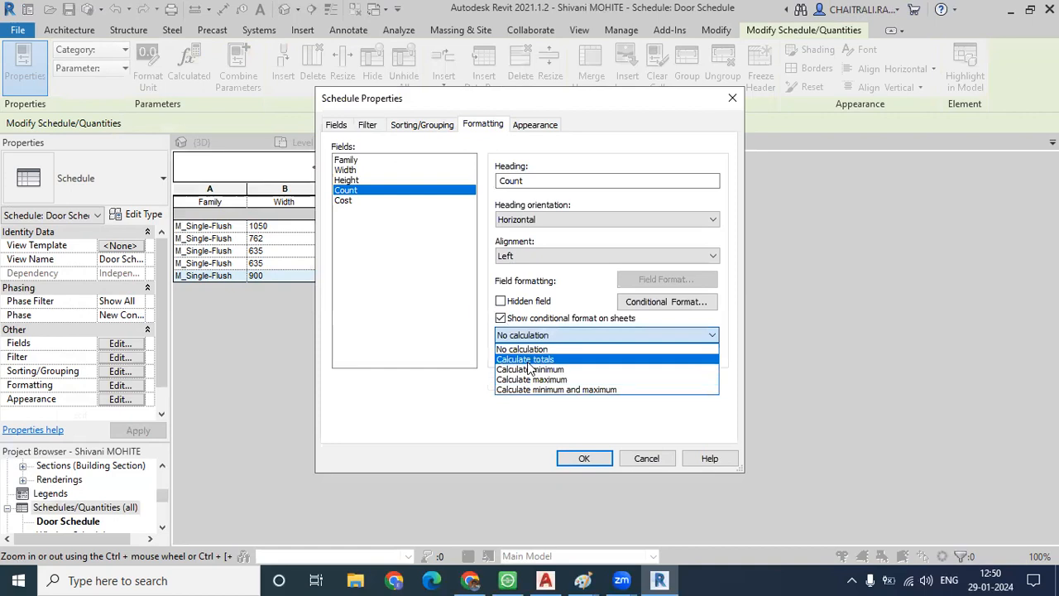
{"action": "left_click", "coordinate": [354, 221]}
{"action": "left_click", "coordinate": [349, 201]}
{"action": "left_click", "coordinate": [522, 335]}
{"action": "left_click", "coordinate": [525, 356]}
{"action": "left_click", "coordinate": [581, 458]}
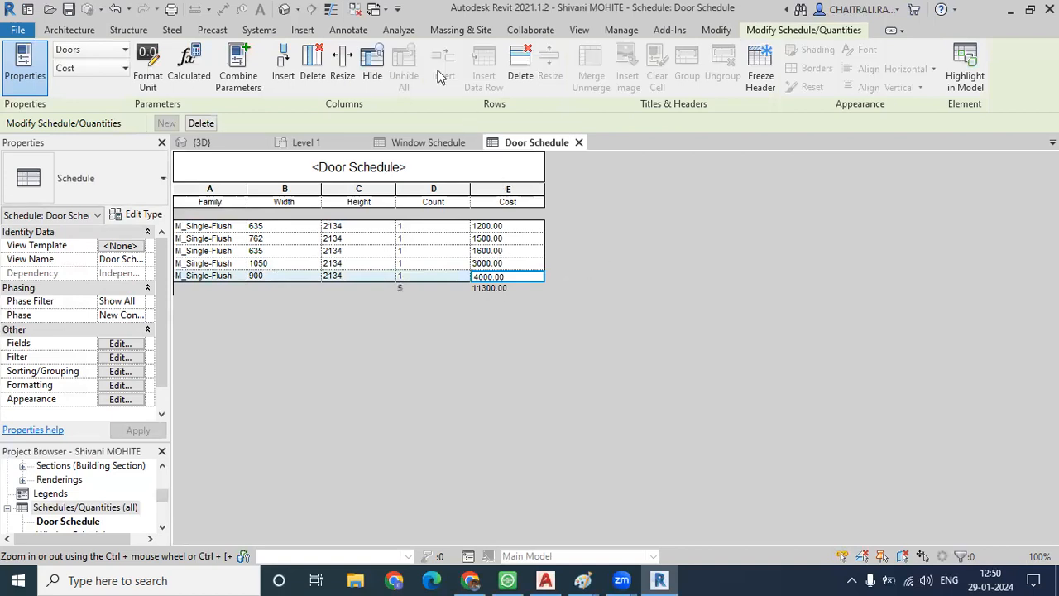
- Switch to the default 3D view and examine the house from its other sides
{"action": "left_click", "coordinate": [284, 9]}
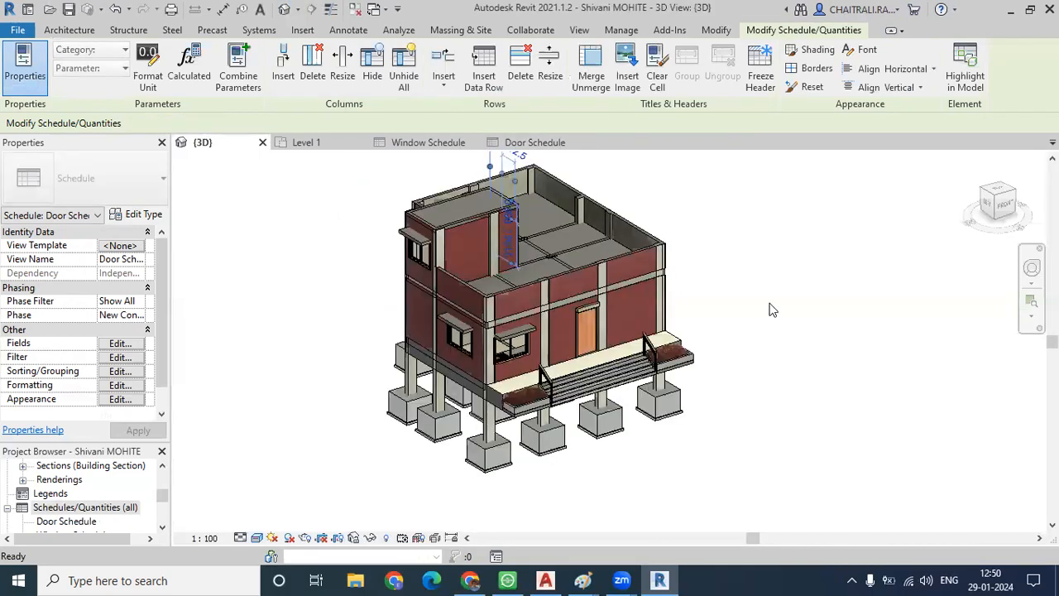
{"action": "left_click", "coordinate": [770, 309]}
{"action": "middle_click_drag", "start_coordinate": [777, 307], "coordinate": [460, 376], "text": "shift"}
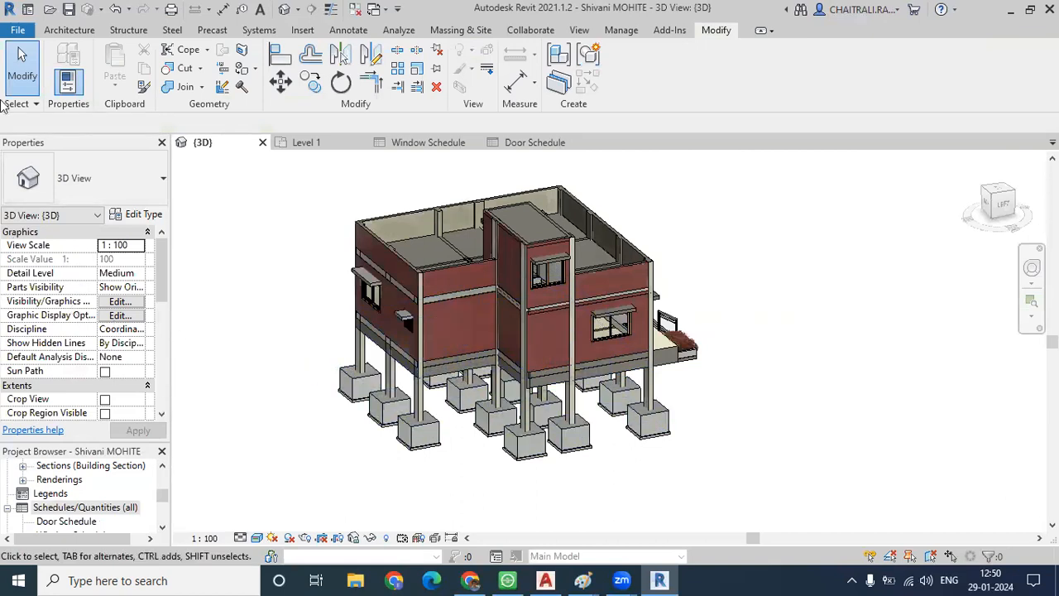
{"action": "left_click", "coordinate": [89, 31]}
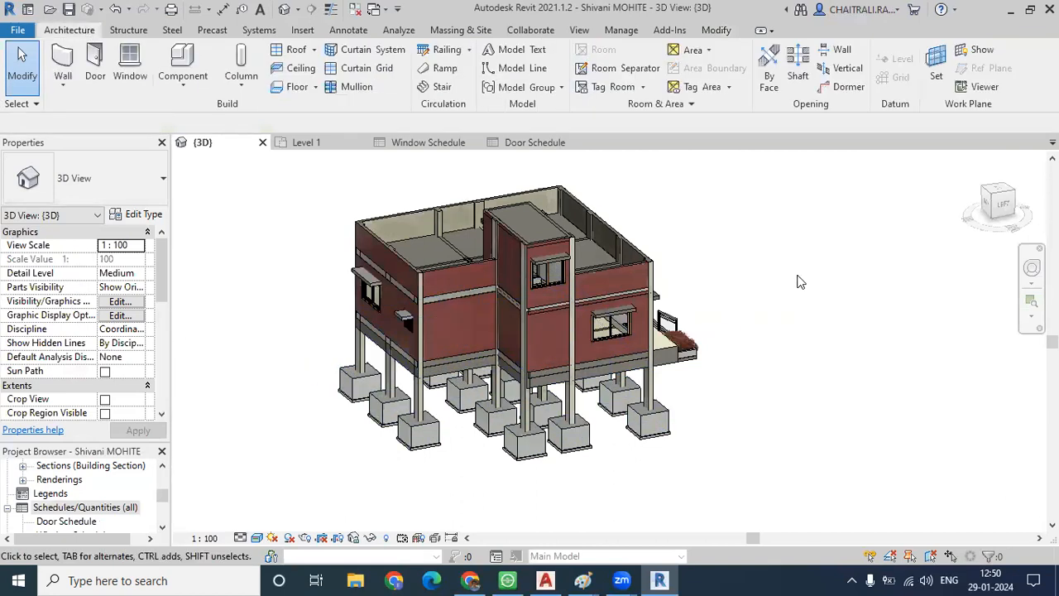
{"action": "scroll", "coordinate": [798, 282], "scroll_direction": "down", "scroll_amount": 5}
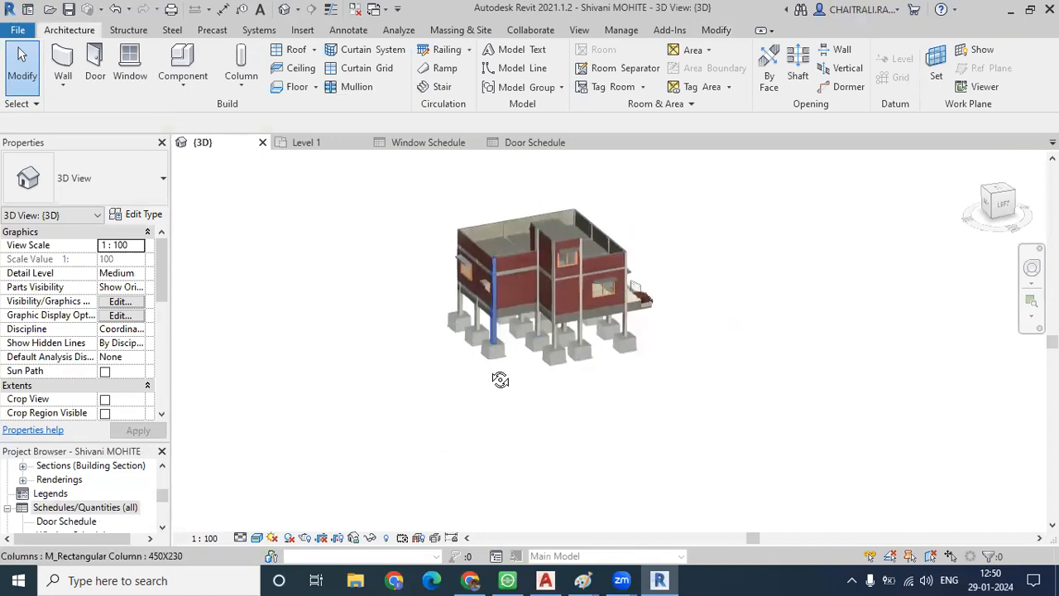
{"action": "middle_click_drag", "start_coordinate": [501, 380], "coordinate": [501, 398], "text": "shift"}
- Expand the project's list of 3D views
{"action": "scroll", "coordinate": [110, 483], "scroll_direction": "up", "scroll_amount": 1}
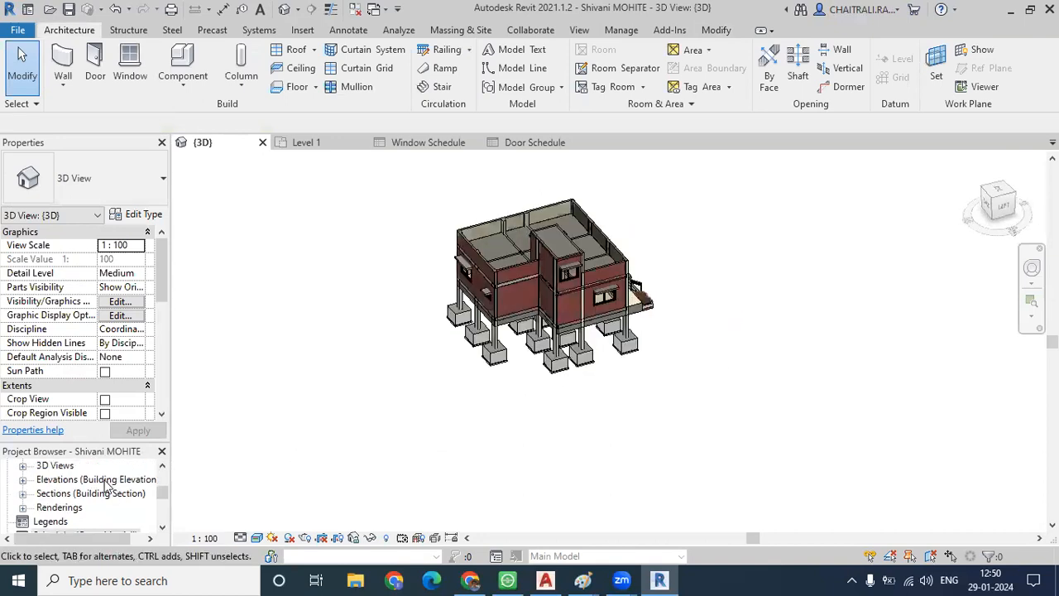
{"action": "scroll", "coordinate": [40, 481], "scroll_direction": "up", "scroll_amount": 1}
{"action": "left_click", "coordinate": [23, 480]}
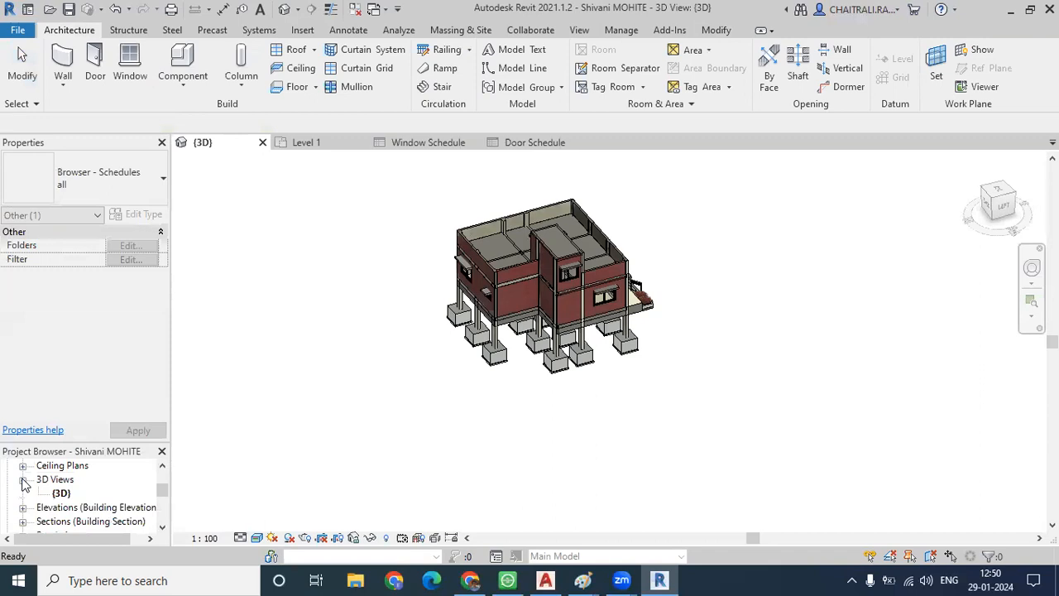
{"action": "left_click", "coordinate": [60, 495]}
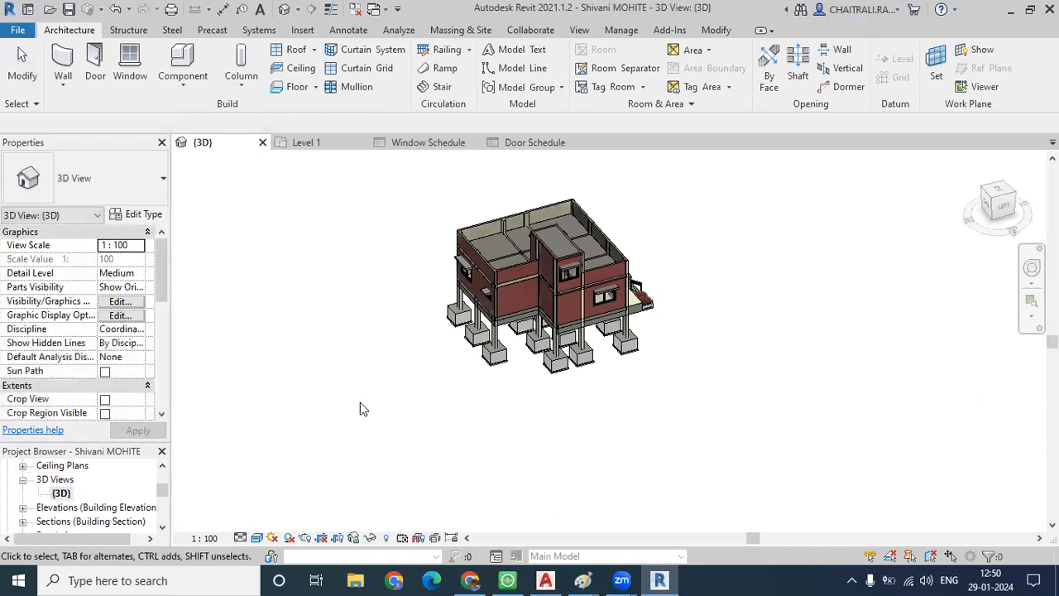
{"action": "middle_click_drag", "start_coordinate": [398, 403], "coordinate": [374, 364], "text": "shift"}
{"action": "left_click", "coordinate": [297, 9]}
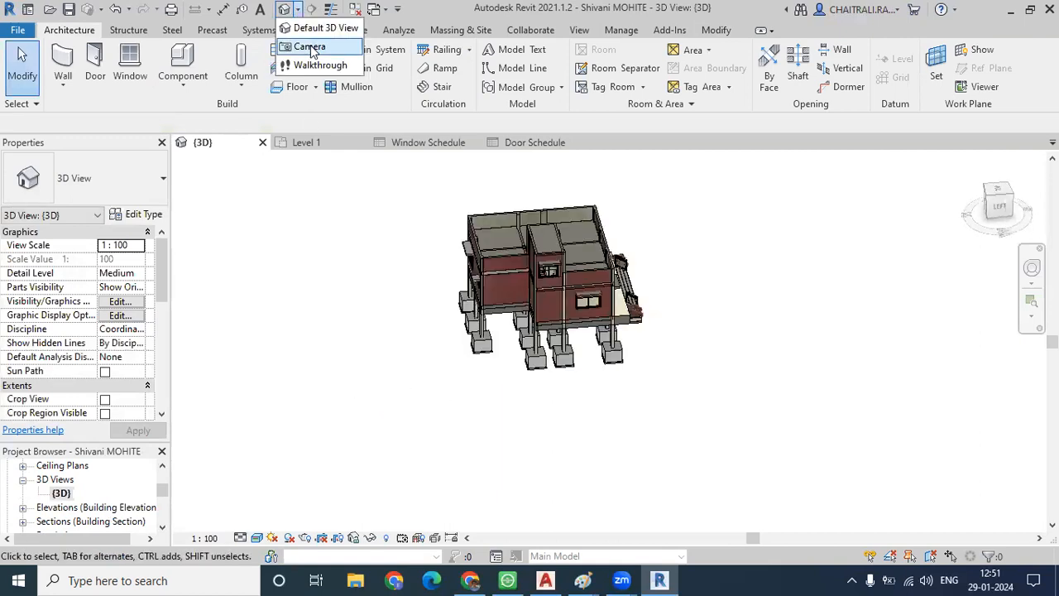
{"action": "left_click", "coordinate": [225, 371]}
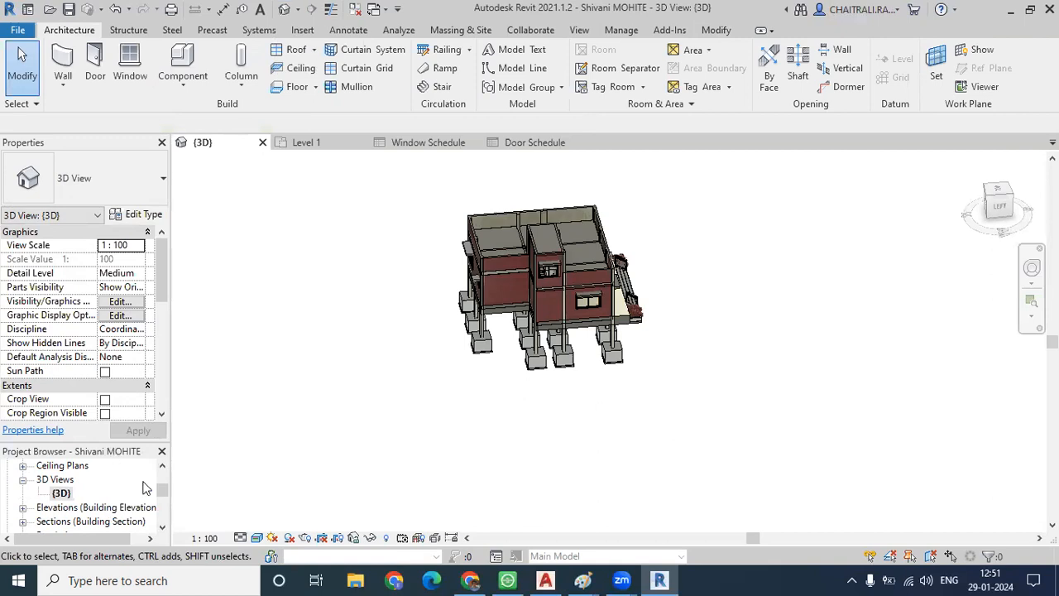
- Expand the project's floor plans and open the Level 1 plan
{"action": "left_click_drag", "start_coordinate": [162, 490], "coordinate": [163, 478]}
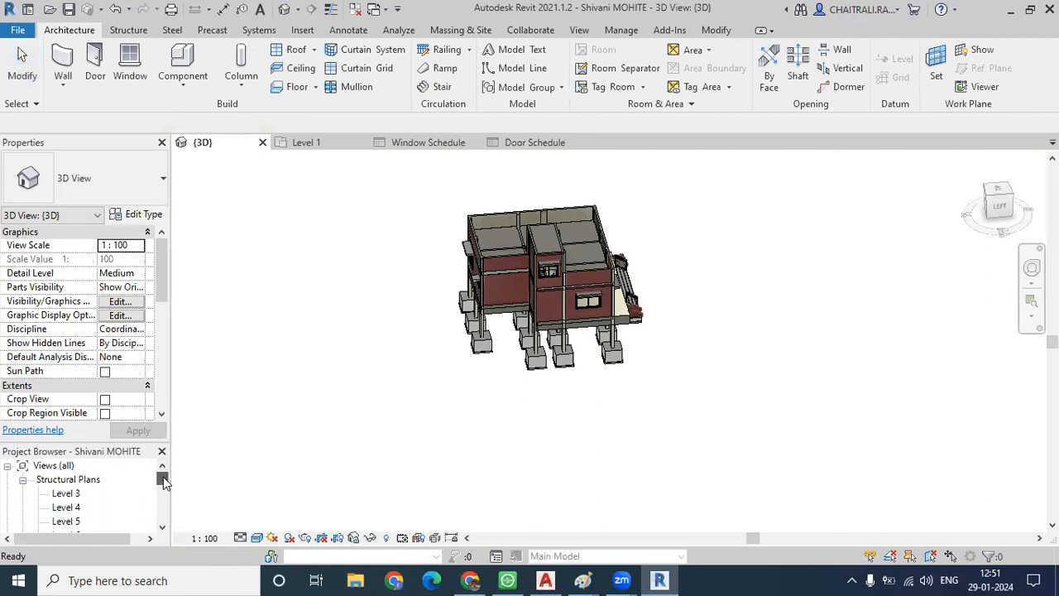
{"action": "scroll", "coordinate": [101, 497], "scroll_direction": "down", "scroll_amount": 1}
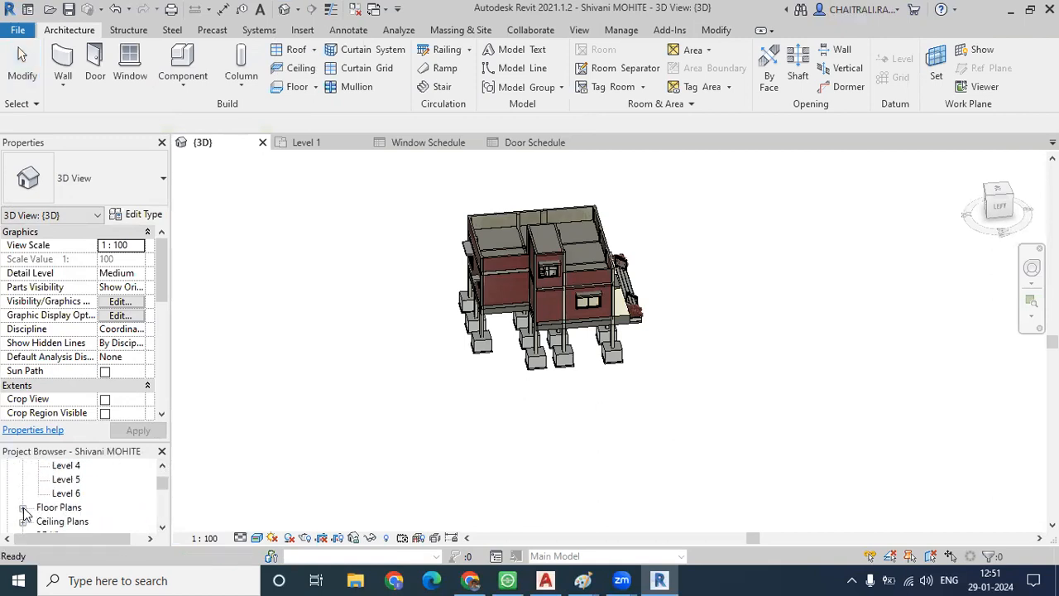
{"action": "left_click", "coordinate": [23, 508]}
{"action": "double_click", "coordinate": [68, 481]}
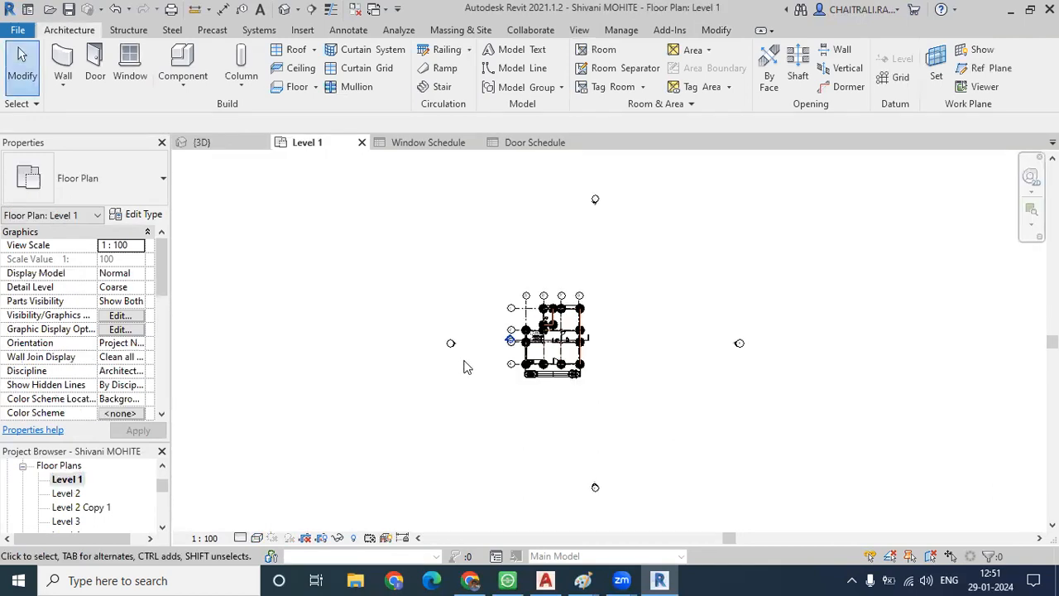
- Place a camera southwest of the house on the Level 1 plan, aiming northeast across the building
{"action": "left_click", "coordinate": [298, 10]}
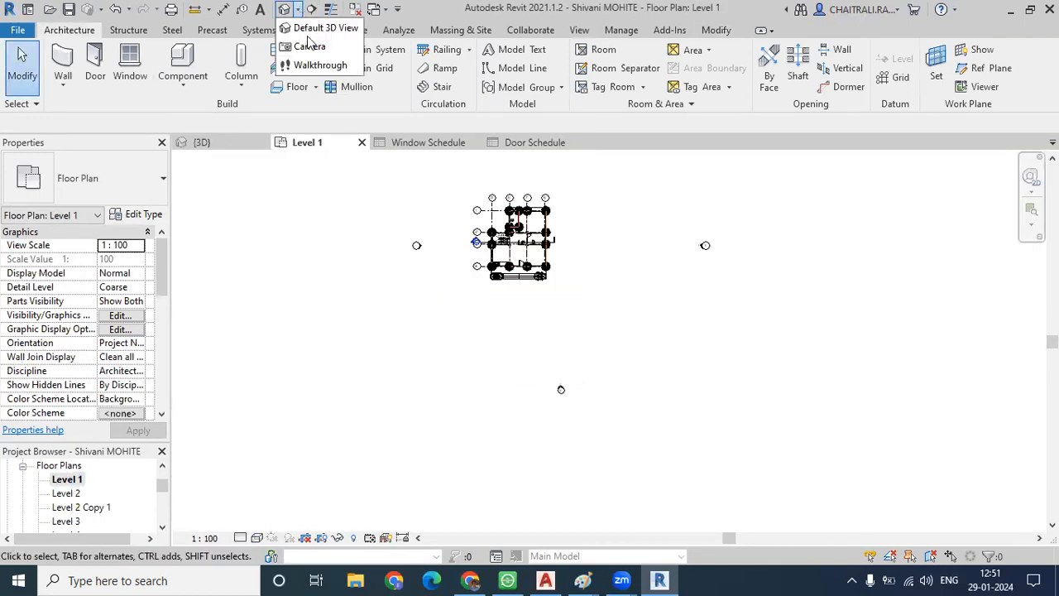
{"action": "left_click", "coordinate": [307, 45]}
{"action": "left_click", "coordinate": [375, 388]}
{"action": "left_click", "coordinate": [589, 173]}
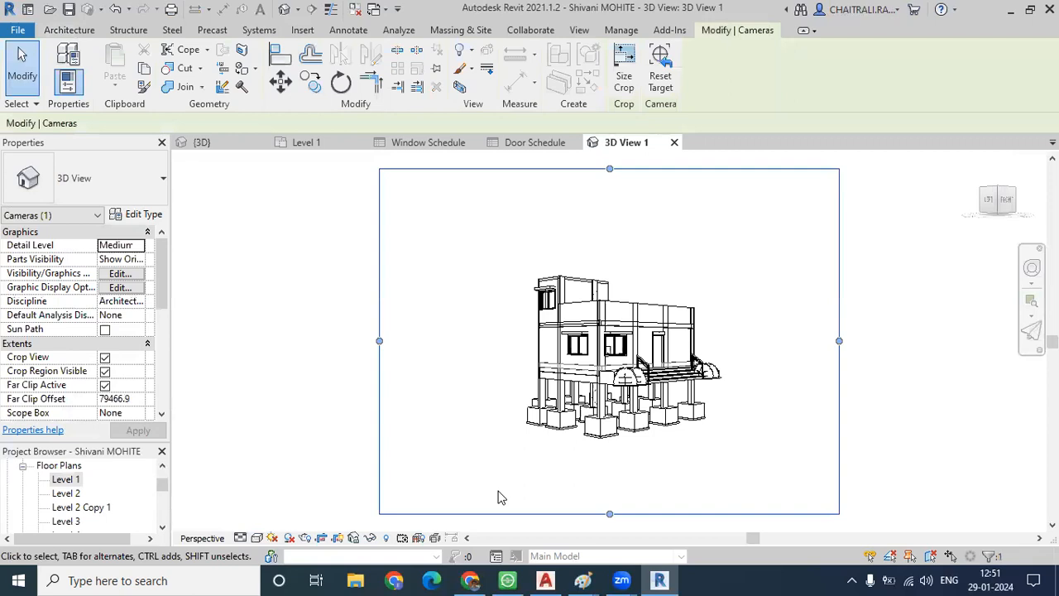
- Switch the new camera view to a coloured visual style and orbit it to look down on the house's front corner
{"action": "left_click", "coordinate": [257, 538]}
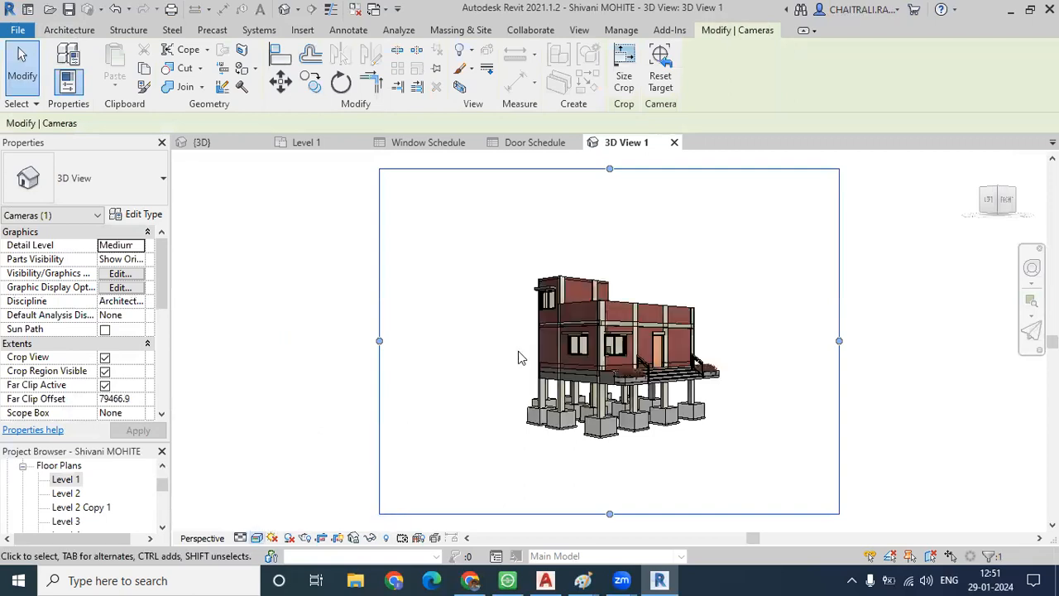
{"action": "mouse_move", "coordinate": [742, 327]}
{"action": "middle_mouse_down", "text": "shift"}
{"action": "mouse_move", "coordinate": [738, 354]}
{"action": "mouse_move", "coordinate": [759, 334]}
{"action": "middle_mouse_up", "text": "shift"}
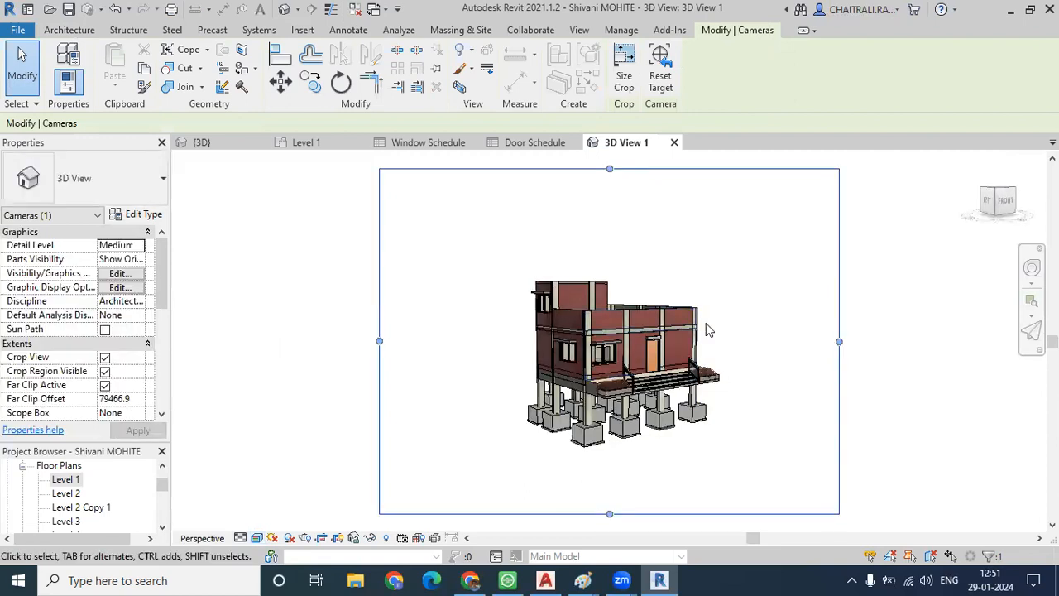
{"action": "mouse_move", "coordinate": [765, 298]}
{"action": "middle_mouse_down", "text": "shift"}
{"action": "mouse_move", "coordinate": [753, 305]}
{"action": "mouse_move", "coordinate": [762, 298]}
{"action": "middle_mouse_up", "text": "shift"}
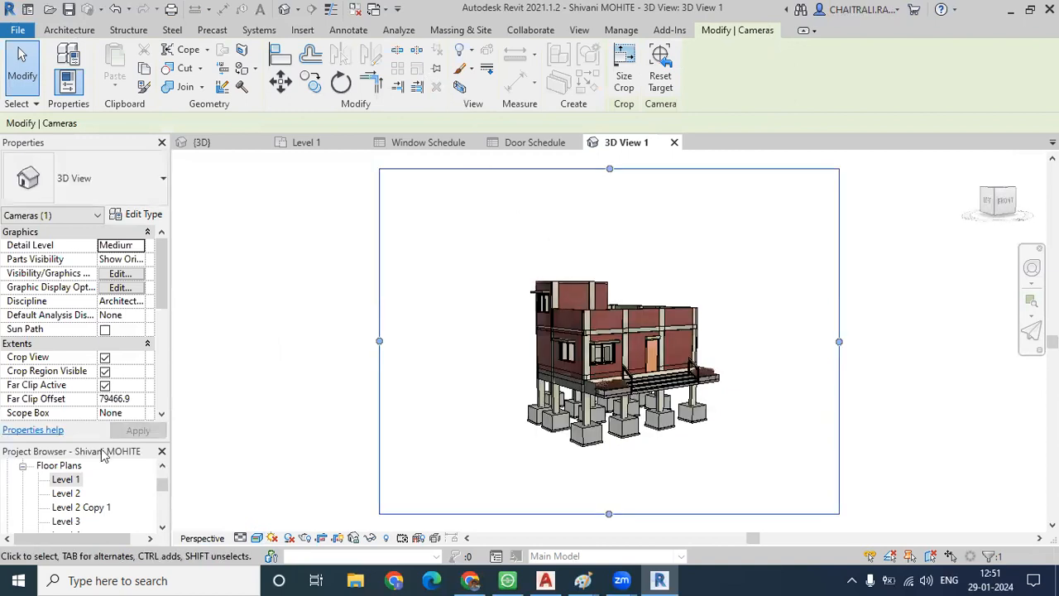
- Return to the Level 1 plan and place a second camera southeast of the house, aiming northwest across it
{"action": "double_click", "coordinate": [70, 481]}
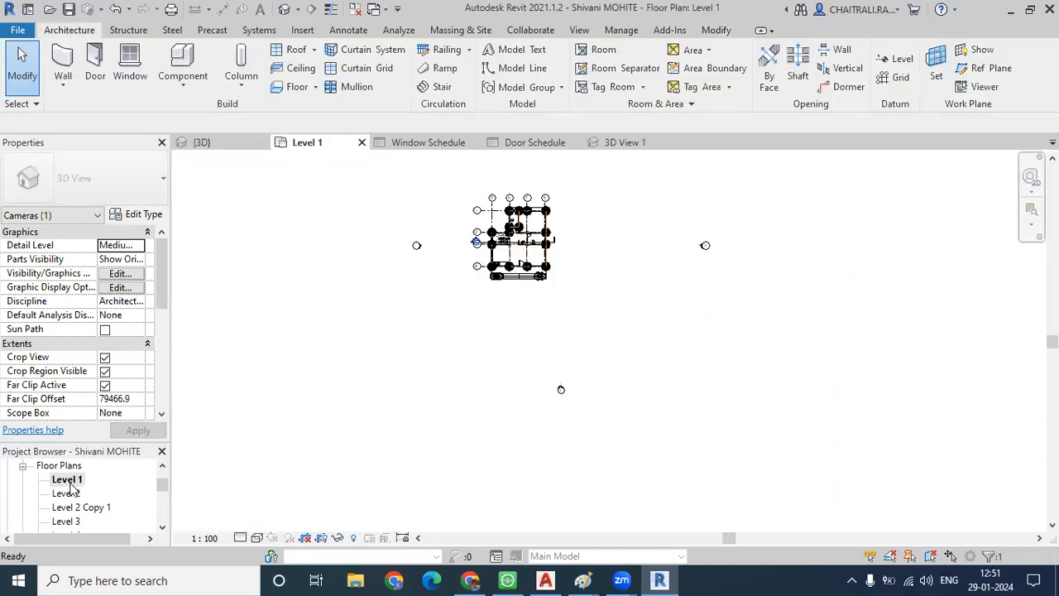
{"action": "left_click", "coordinate": [302, 10]}
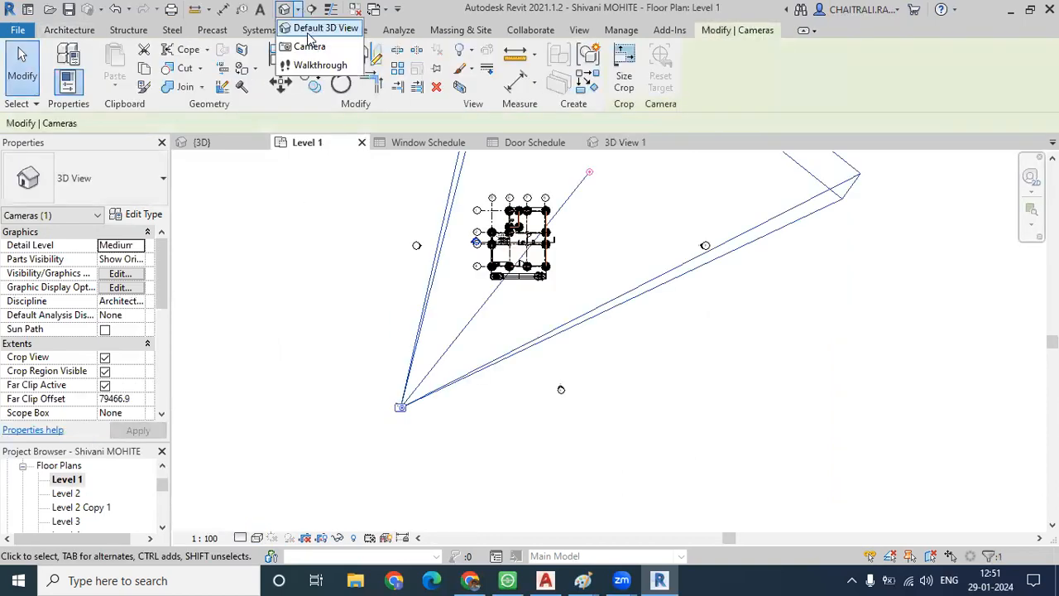
{"action": "left_click", "coordinate": [308, 43]}
{"action": "left_click", "coordinate": [696, 419]}
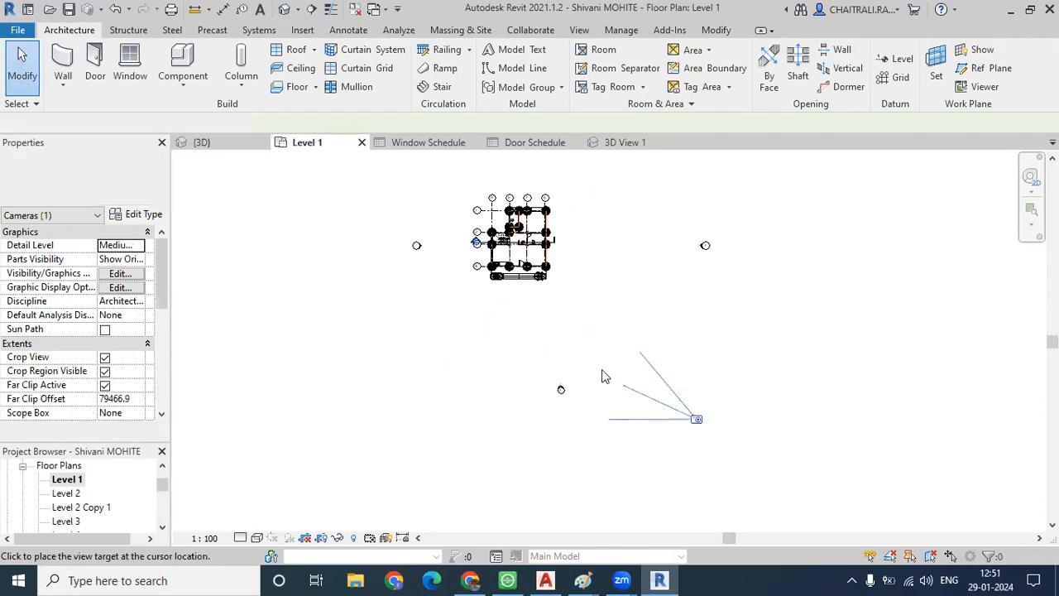
{"action": "left_click", "coordinate": [473, 179]}
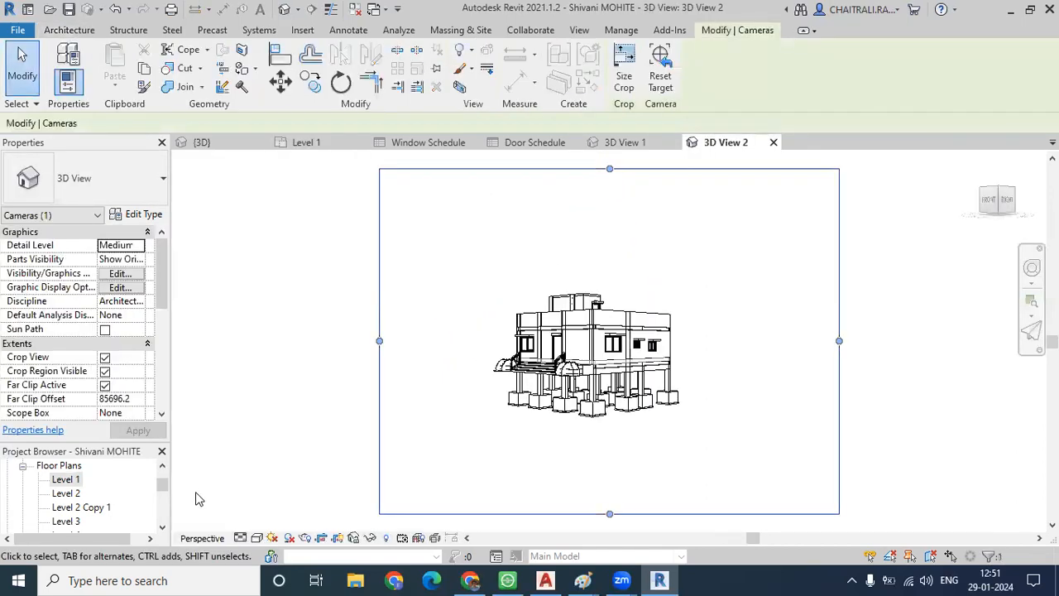
- Give the second camera view a coloured visual style and orbit it toward the house's front entrance
{"action": "left_click", "coordinate": [258, 537]}
{"action": "left_click", "coordinate": [290, 519]}
{"action": "mouse_move", "coordinate": [726, 326]}
{"action": "middle_mouse_down", "text": "shift"}
{"action": "mouse_move", "coordinate": [757, 334]}
{"action": "mouse_move", "coordinate": [739, 335]}
{"action": "middle_mouse_up", "text": "shift"}
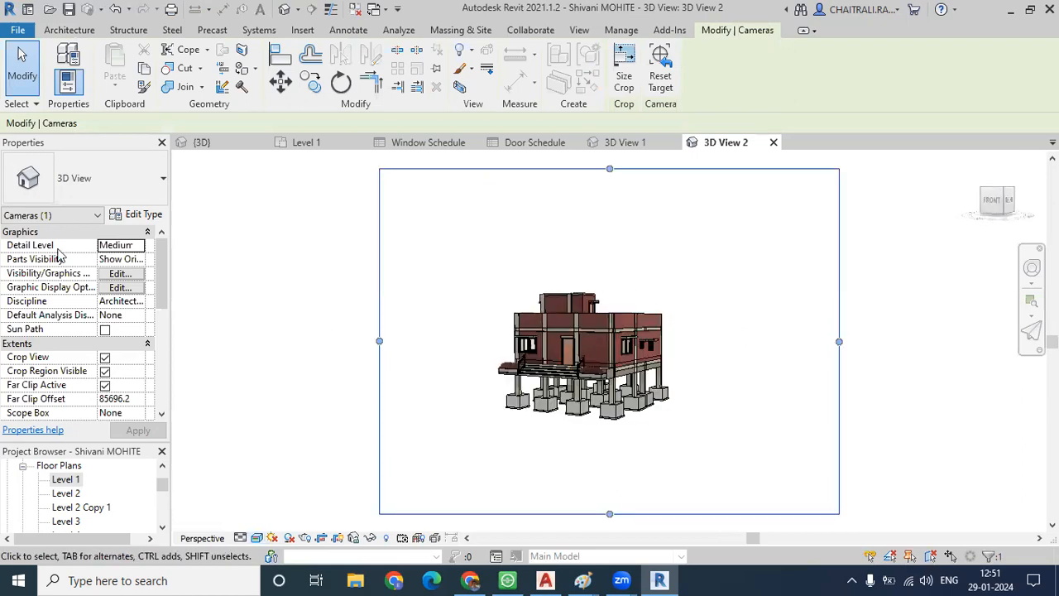
- Open 3D View 1 and 3D View 2 in turn from the project's 3D views to compare both camera perspectives
{"action": "left_click_drag", "start_coordinate": [163, 487], "coordinate": [163, 503]}
{"action": "scroll", "coordinate": [71, 478], "scroll_direction": "up", "scroll_amount": 1}
{"action": "scroll", "coordinate": [71, 483], "scroll_direction": "up", "scroll_amount": 1}
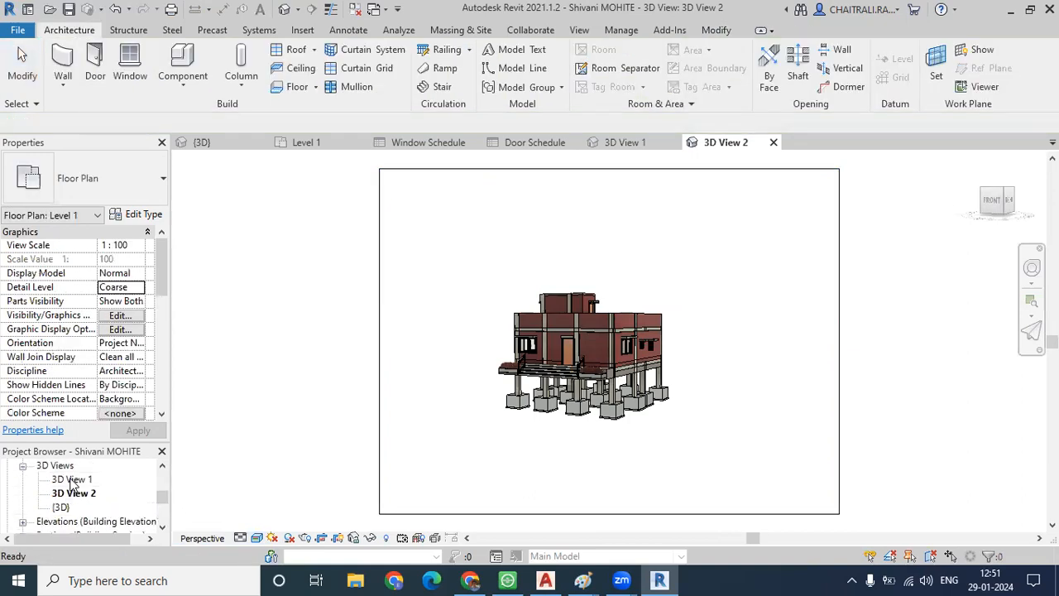
{"action": "left_click", "coordinate": [71, 480]}
{"action": "double_click", "coordinate": [72, 480]}
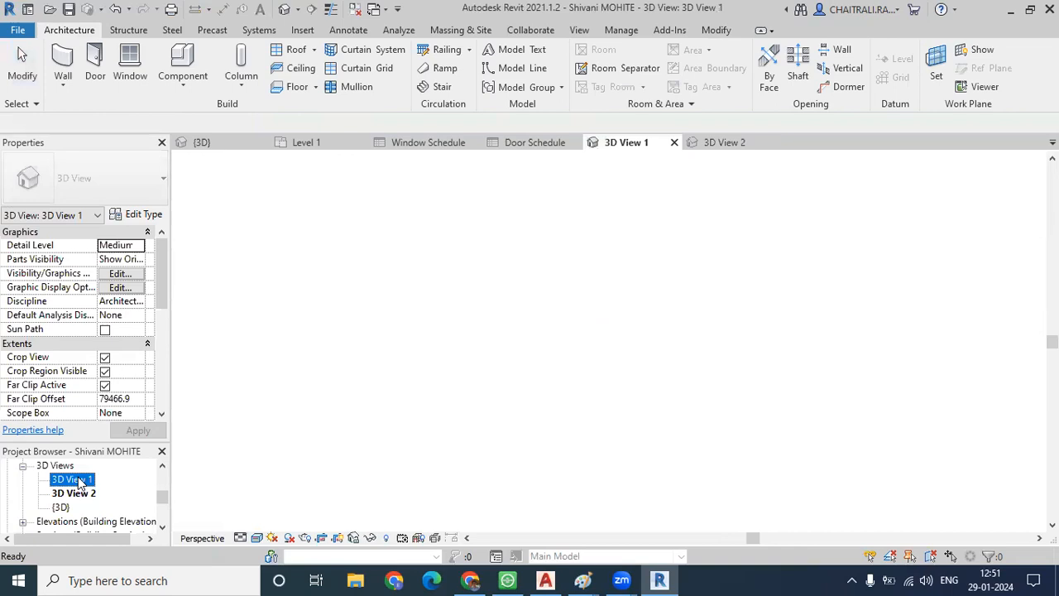
{"action": "double_click", "coordinate": [78, 493]}
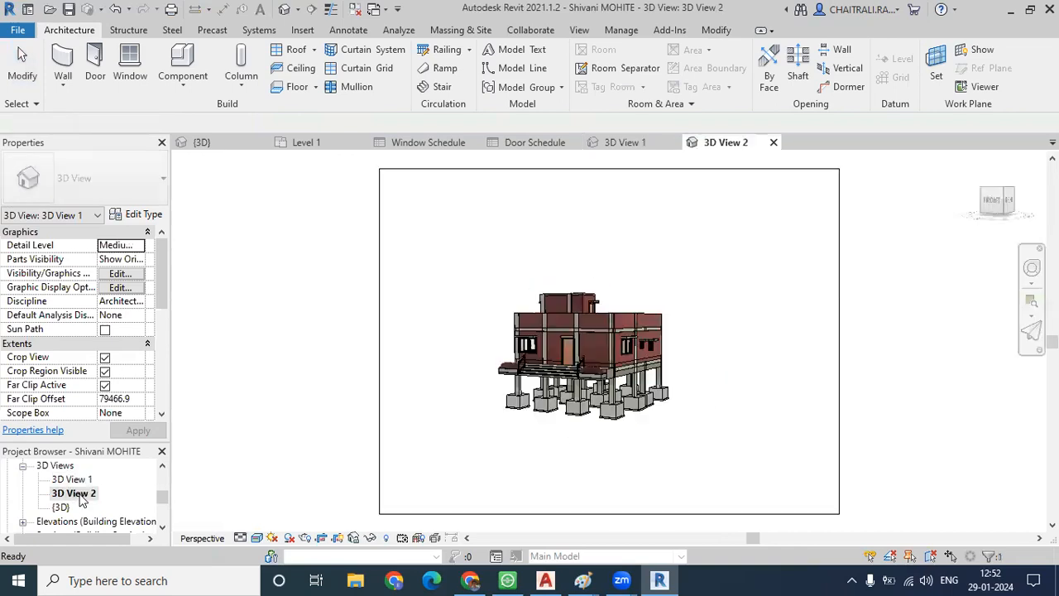
- Collapse the Structural Plans and Floor Plans groups in the project tree and select the crop boundary of 3D View 2
{"action": "left_click_drag", "start_coordinate": [162, 498], "coordinate": [163, 466]}
{"action": "left_click", "coordinate": [22, 480]}
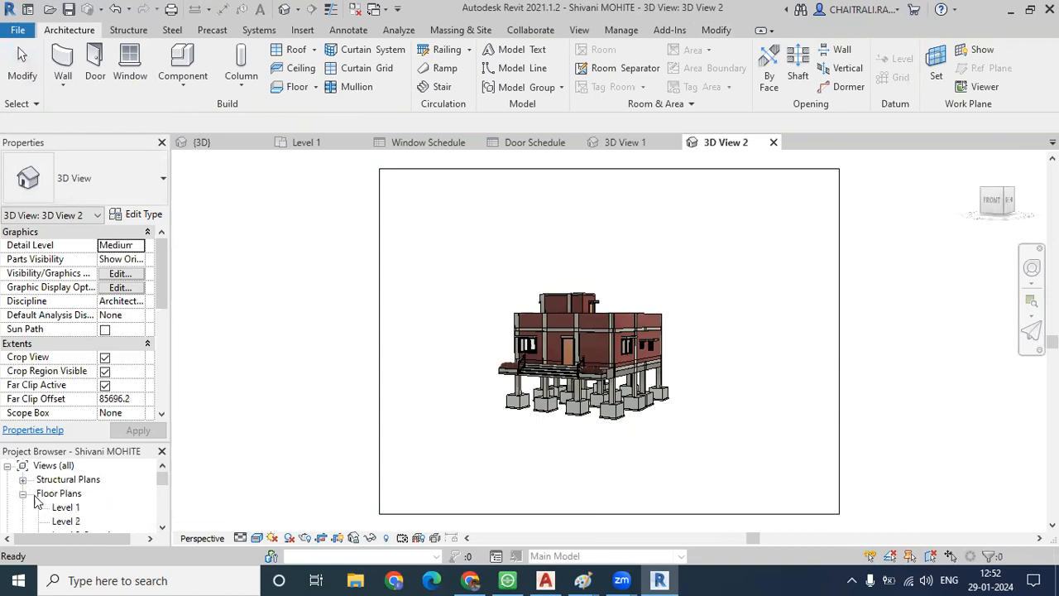
{"action": "left_click", "coordinate": [23, 494]}
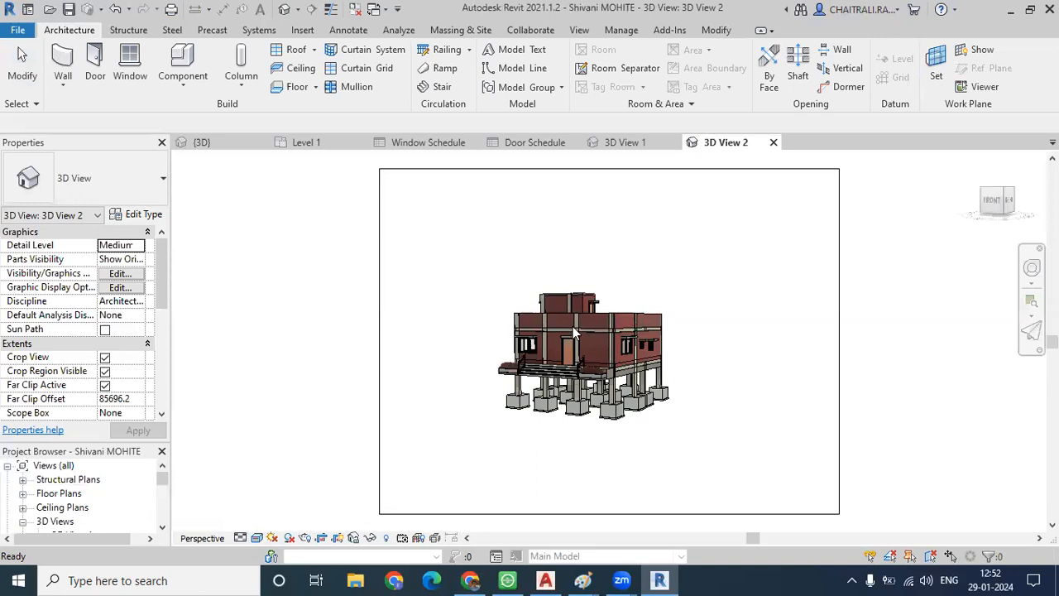
{"action": "left_click", "coordinate": [839, 222]}
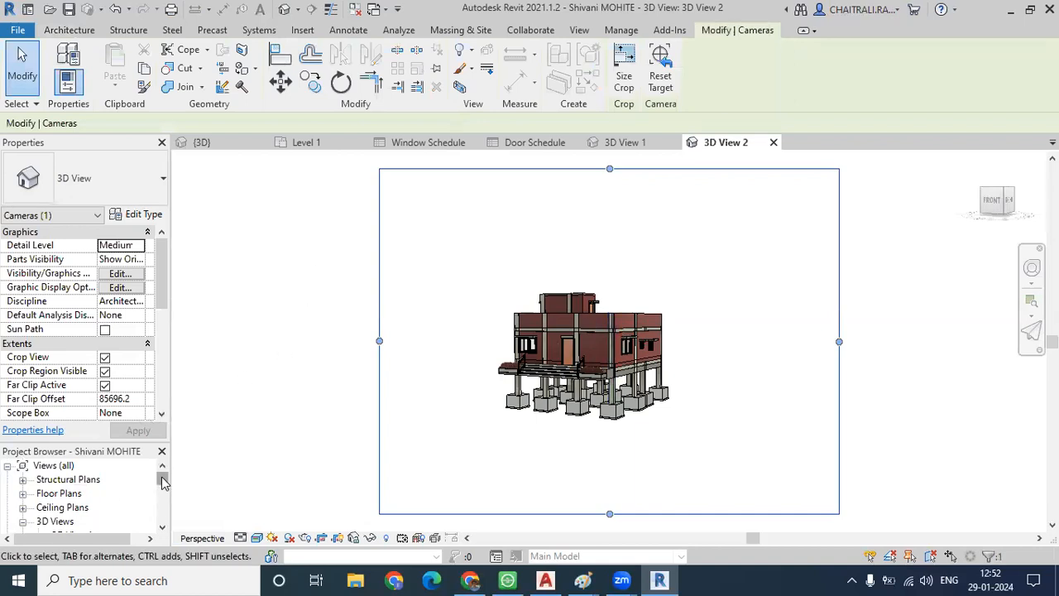
- Open the 1 - FLOOR PLAN sheet and examine the room layout, grids and dimensions of the plan
{"action": "scroll", "coordinate": [92, 478], "scroll_direction": "down", "scroll_amount": 4}
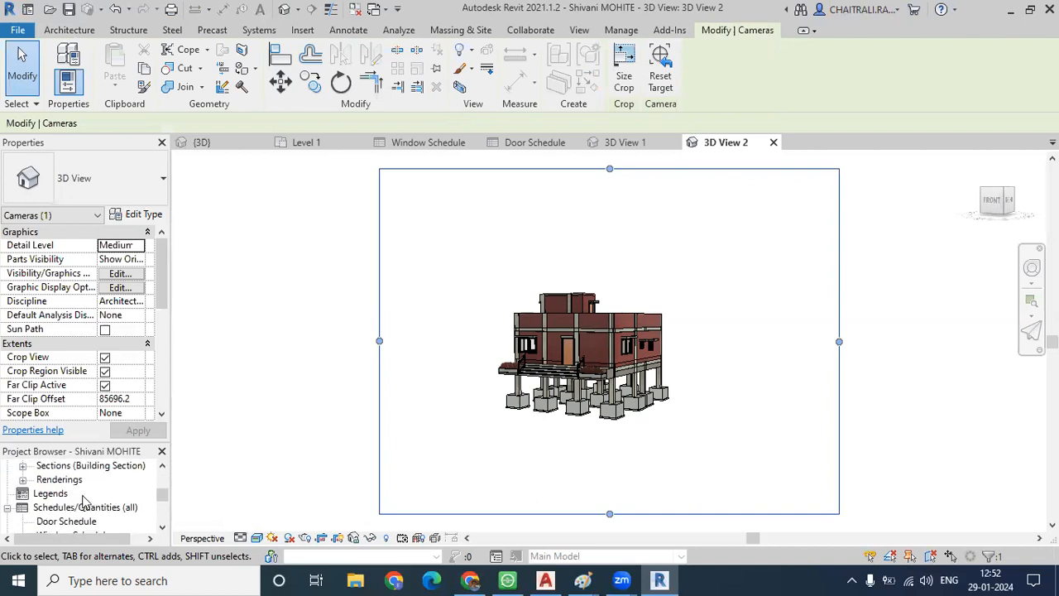
{"action": "scroll", "coordinate": [81, 501], "scroll_direction": "up", "scroll_amount": 1}
{"action": "scroll", "coordinate": [70, 500], "scroll_direction": "down", "scroll_amount": 3}
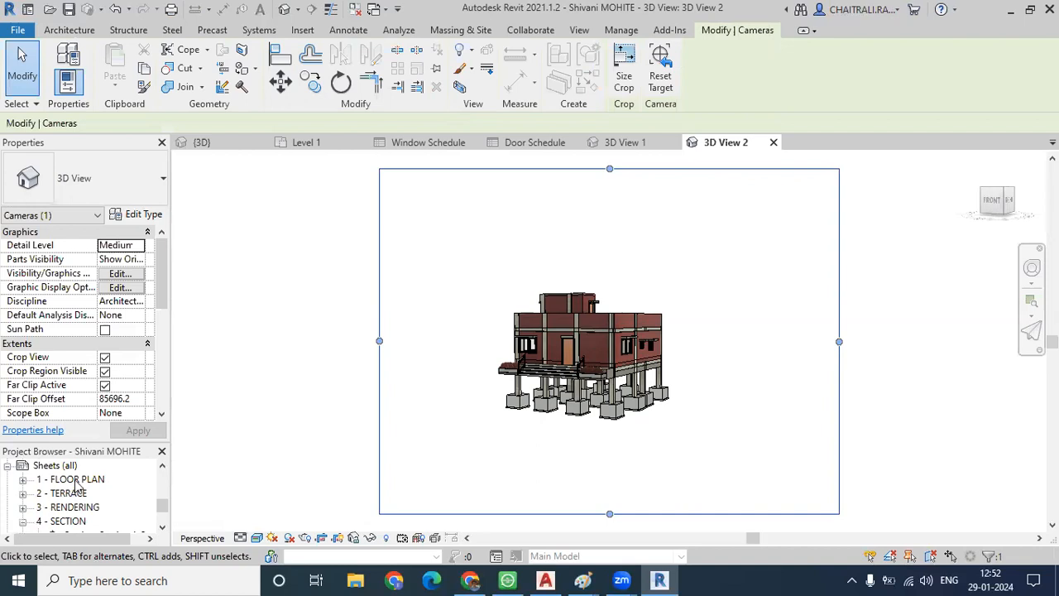
{"action": "left_click", "coordinate": [76, 481]}
{"action": "double_click", "coordinate": [75, 481]}
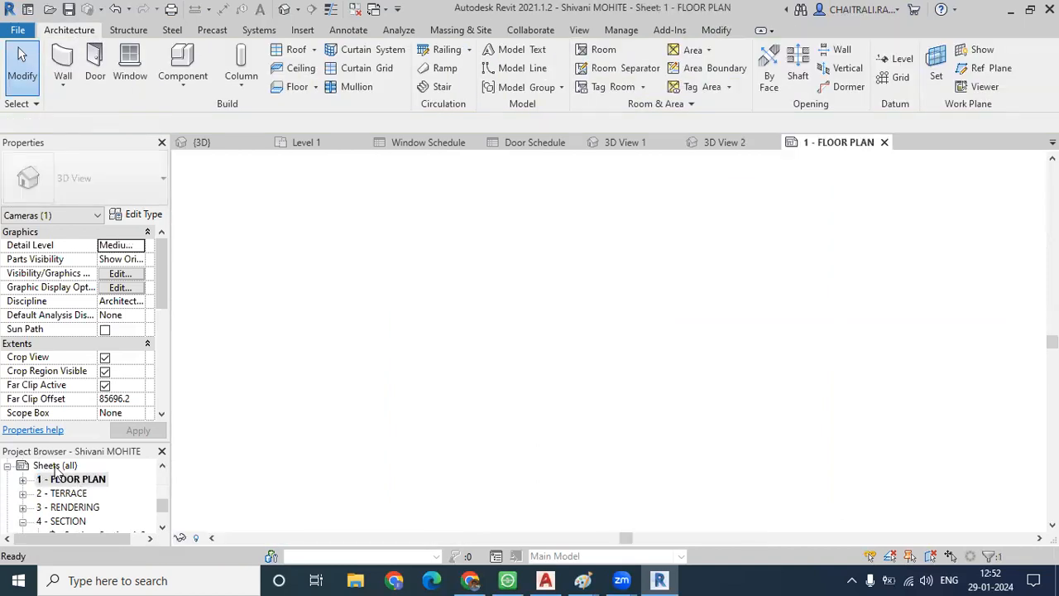
{"action": "scroll", "coordinate": [563, 302], "scroll_direction": "up", "scroll_amount": 3}
{"action": "scroll", "coordinate": [565, 302], "scroll_direction": "up", "scroll_amount": 1}
{"action": "scroll", "coordinate": [566, 377], "scroll_direction": "up", "scroll_amount": 1}
{"action": "scroll", "coordinate": [576, 352], "scroll_direction": "down", "scroll_amount": 1}
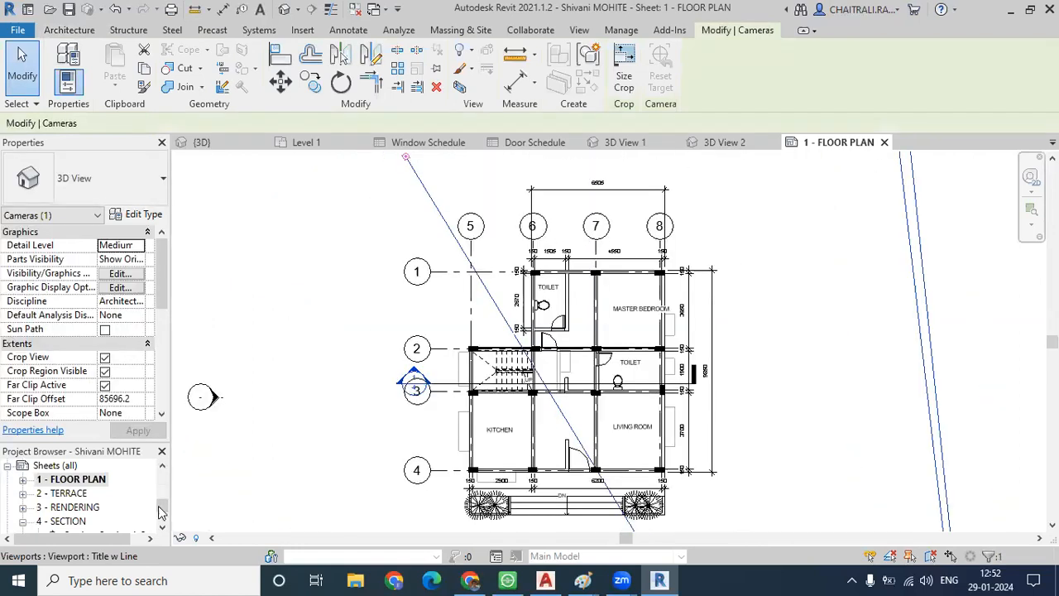
- Open the 2 - TERRACE and 3 - RENDERING sheets in turn and examine the terrace plan and rendered images
{"action": "scroll", "coordinate": [66, 496], "scroll_direction": "down", "scroll_amount": 1}
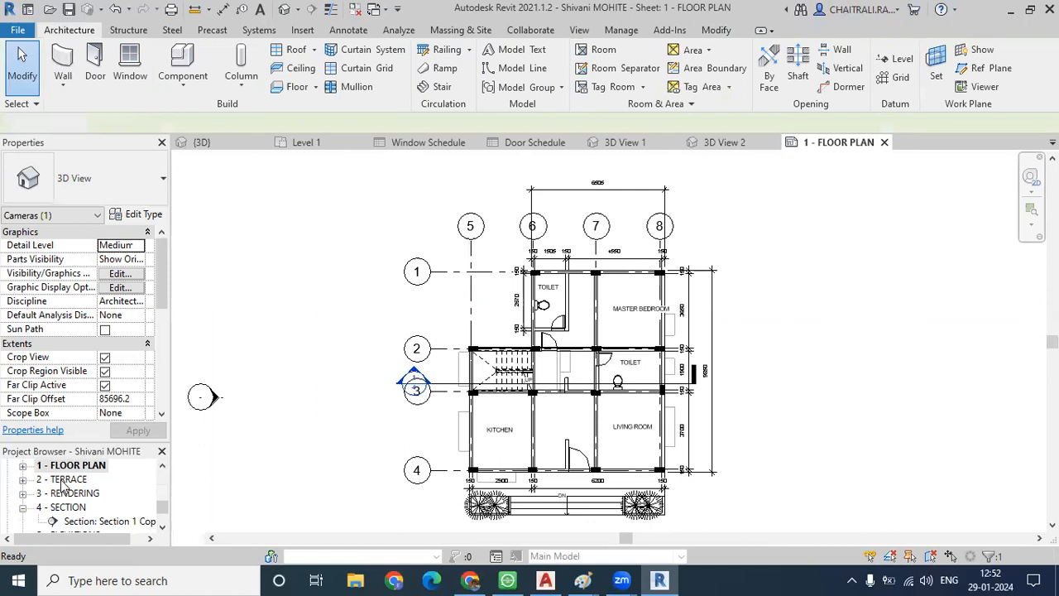
{"action": "double_click", "coordinate": [62, 480]}
{"action": "scroll", "coordinate": [539, 304], "scroll_direction": "up", "scroll_amount": 3}
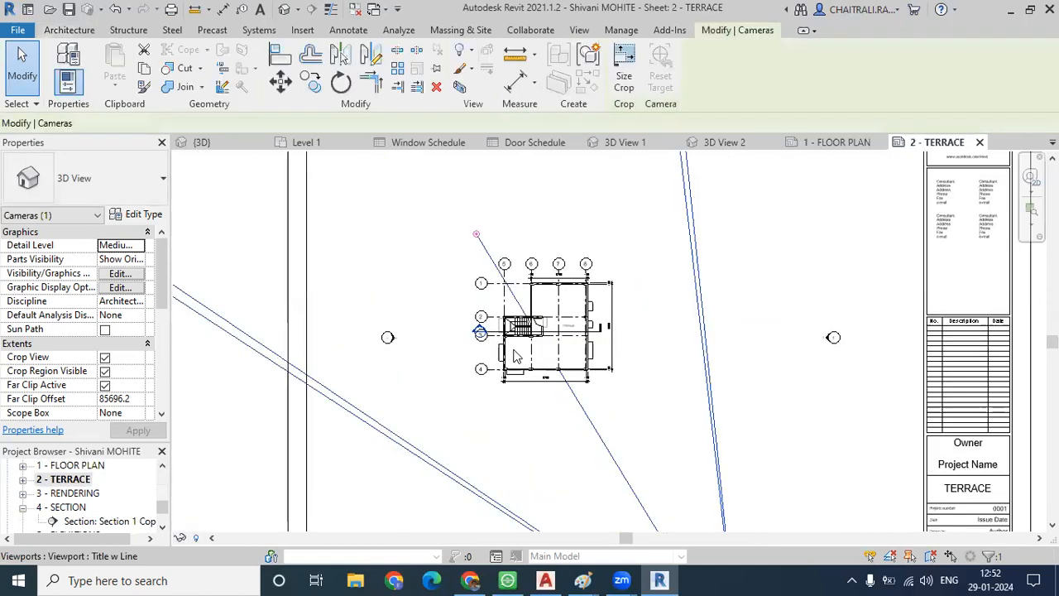
{"action": "scroll", "coordinate": [627, 303], "scroll_direction": "up", "scroll_amount": 2}
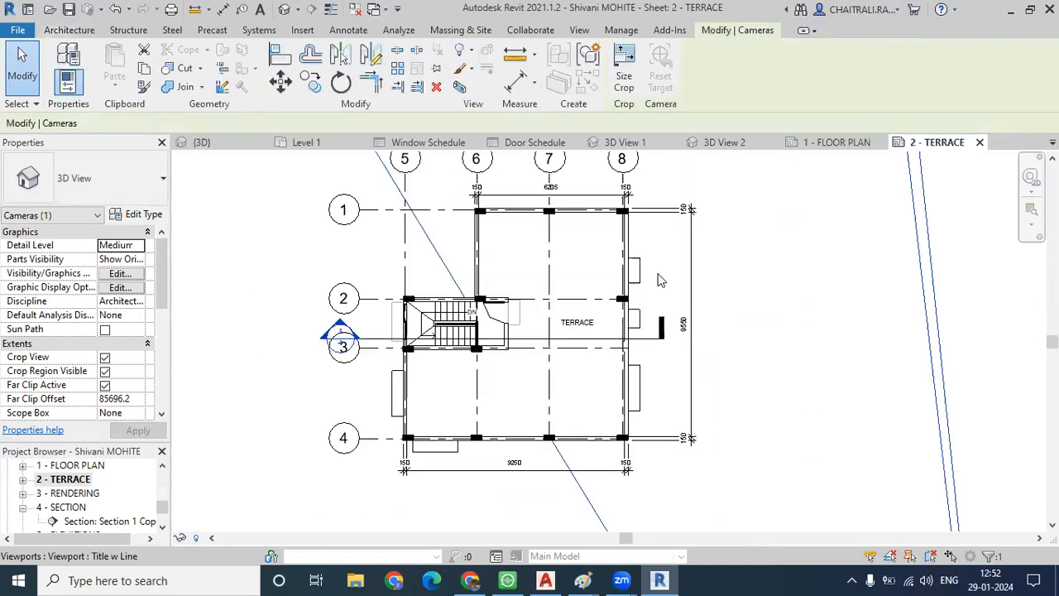
{"action": "double_click", "coordinate": [73, 493]}
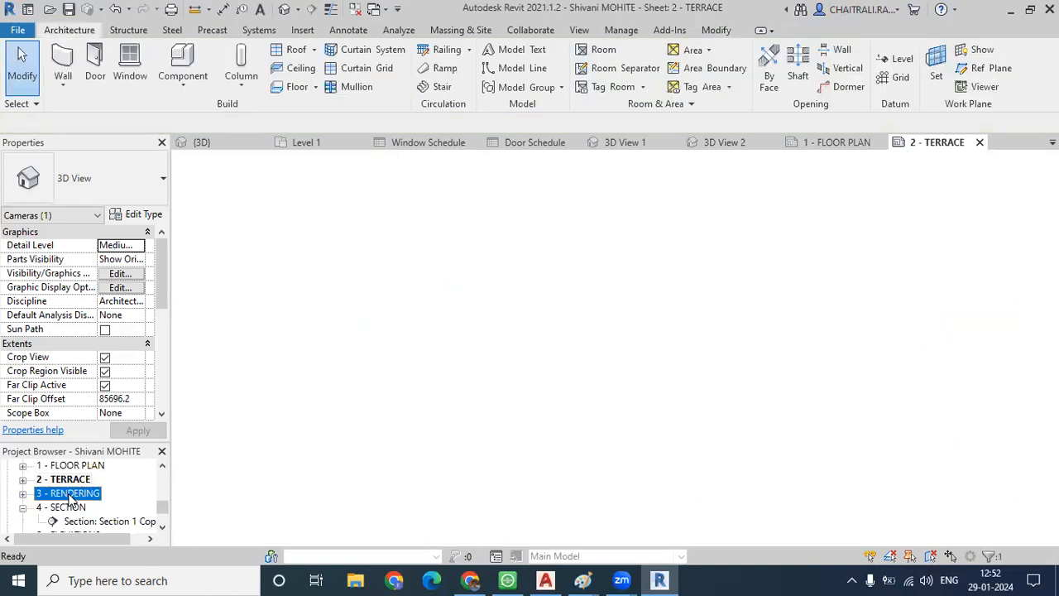
{"action": "left_click", "coordinate": [569, 302]}
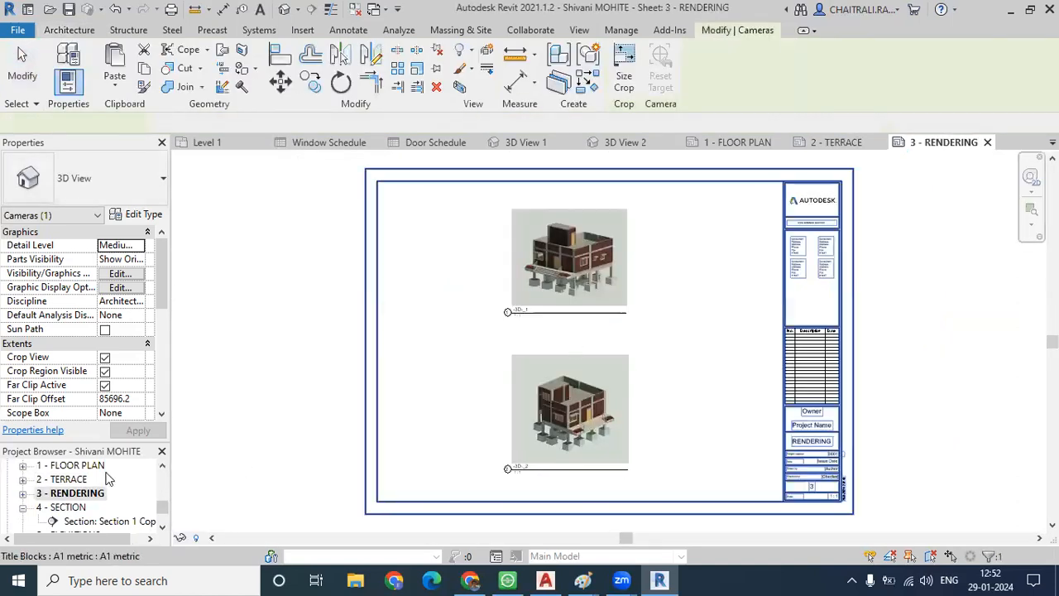
- Open the 4 - SECTION and 5 - ELEVATIONS sheets in turn and examine the building section and elevation drawings
{"action": "left_click", "coordinate": [70, 508]}
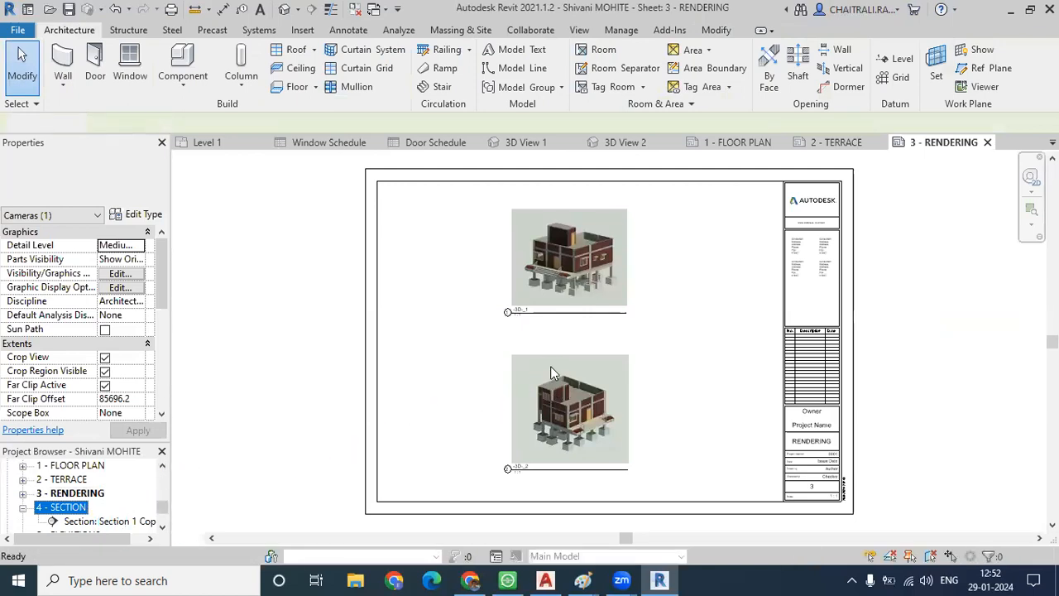
{"action": "scroll", "coordinate": [447, 321], "scroll_direction": "up", "scroll_amount": 3}
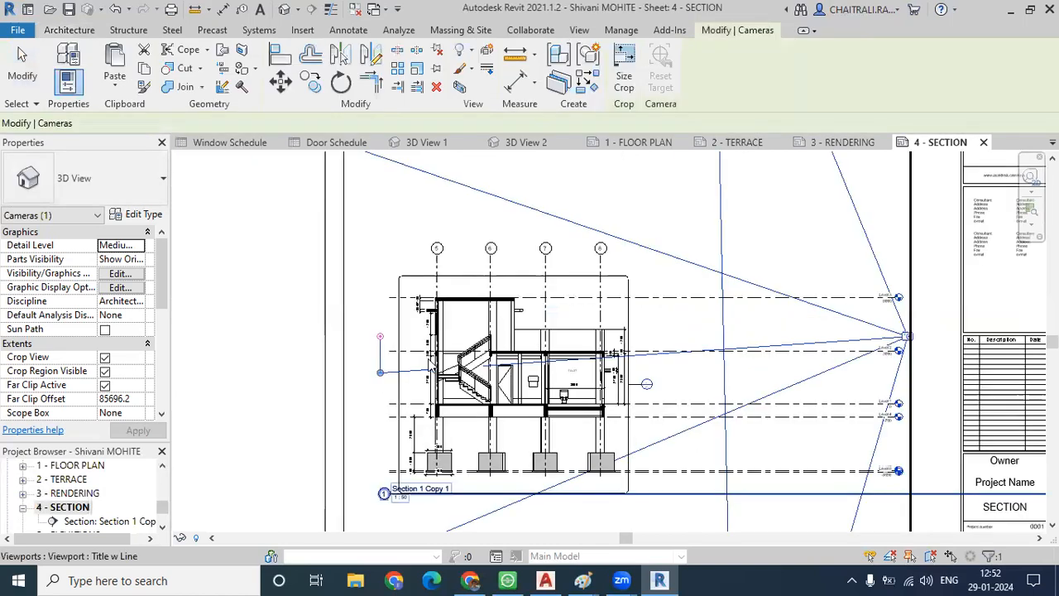
{"action": "scroll", "coordinate": [417, 447], "scroll_direction": "up", "scroll_amount": 4}
{"action": "scroll", "coordinate": [418, 447], "scroll_direction": "down", "scroll_amount": 1}
{"action": "scroll", "coordinate": [83, 519], "scroll_direction": "down", "scroll_amount": 2}
{"action": "scroll", "coordinate": [82, 519], "scroll_direction": "down", "scroll_amount": 2}
{"action": "double_click", "coordinate": [70, 480]}
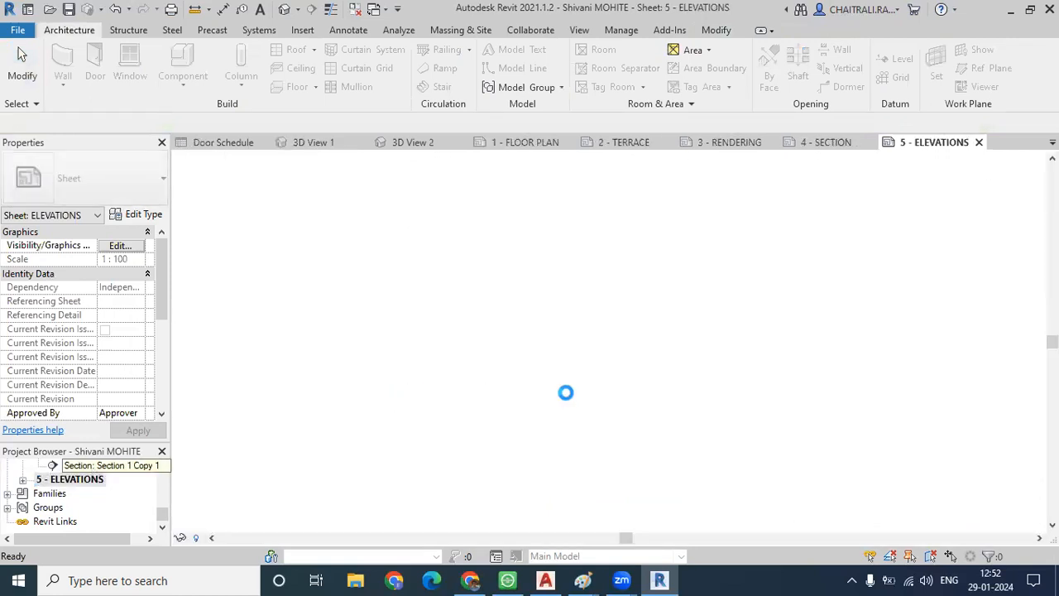
{"action": "scroll", "coordinate": [402, 423], "scroll_direction": "down", "scroll_amount": 3}
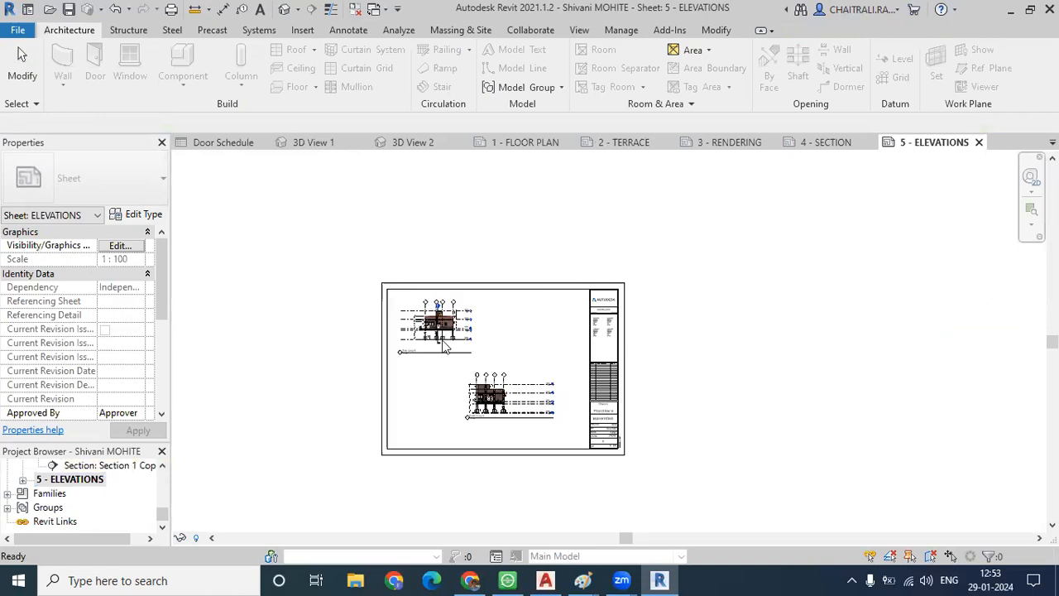
- Examine the dimensions and levels of the East Copy 1 elevation on the 5 - ELEVATIONS sheet and clear the selection
{"action": "scroll", "coordinate": [443, 348], "scroll_direction": "up", "scroll_amount": 2}
{"action": "scroll", "coordinate": [443, 348], "scroll_direction": "up", "scroll_amount": 6}
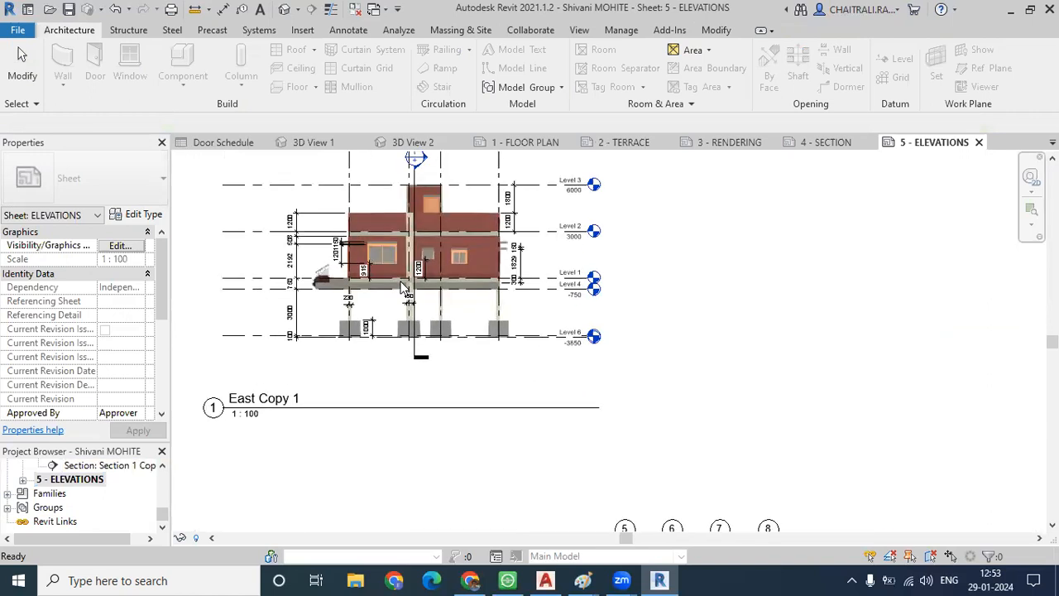
{"action": "scroll", "coordinate": [424, 364], "scroll_direction": "up", "scroll_amount": 1}
{"action": "left_click", "coordinate": [425, 364]}
{"action": "scroll", "coordinate": [273, 353], "scroll_direction": "down", "scroll_amount": 4}
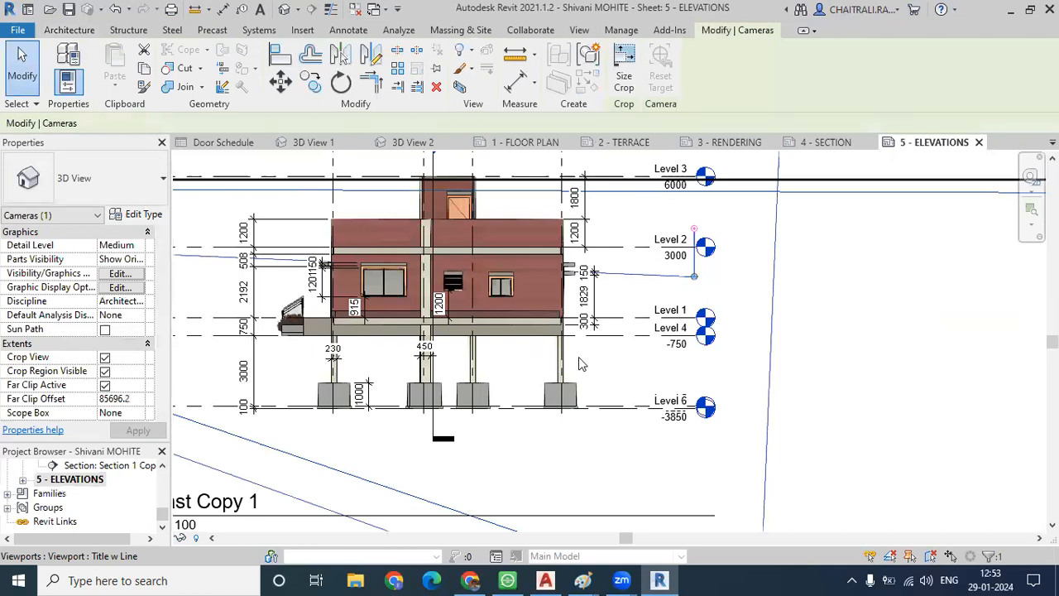
{"action": "scroll", "coordinate": [578, 358], "scroll_direction": "down", "scroll_amount": 2}
{"action": "scroll", "coordinate": [577, 358], "scroll_direction": "down", "scroll_amount": 2}
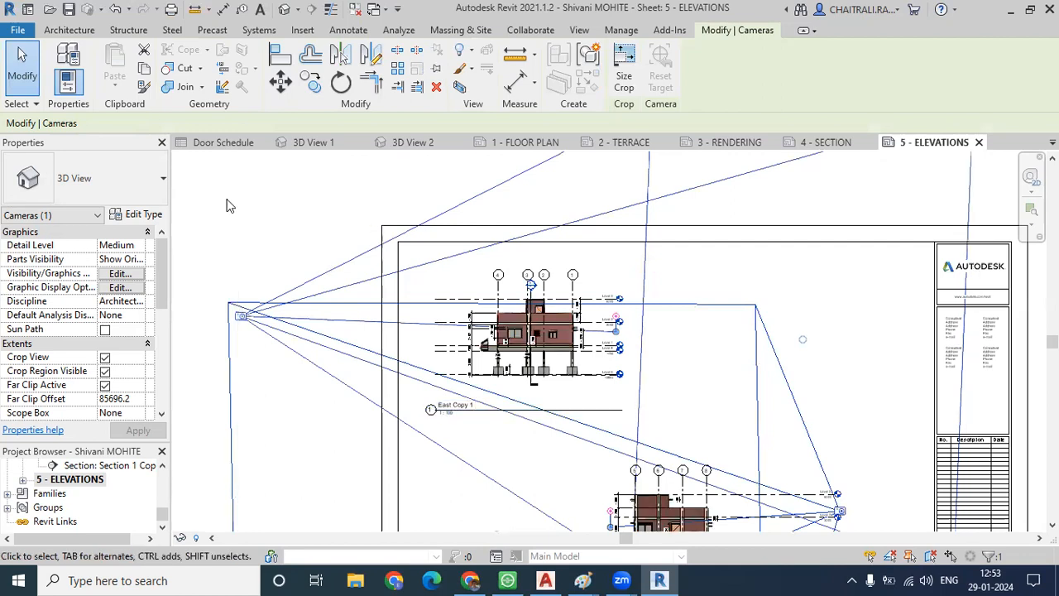
{"action": "key", "text": "Escape"}
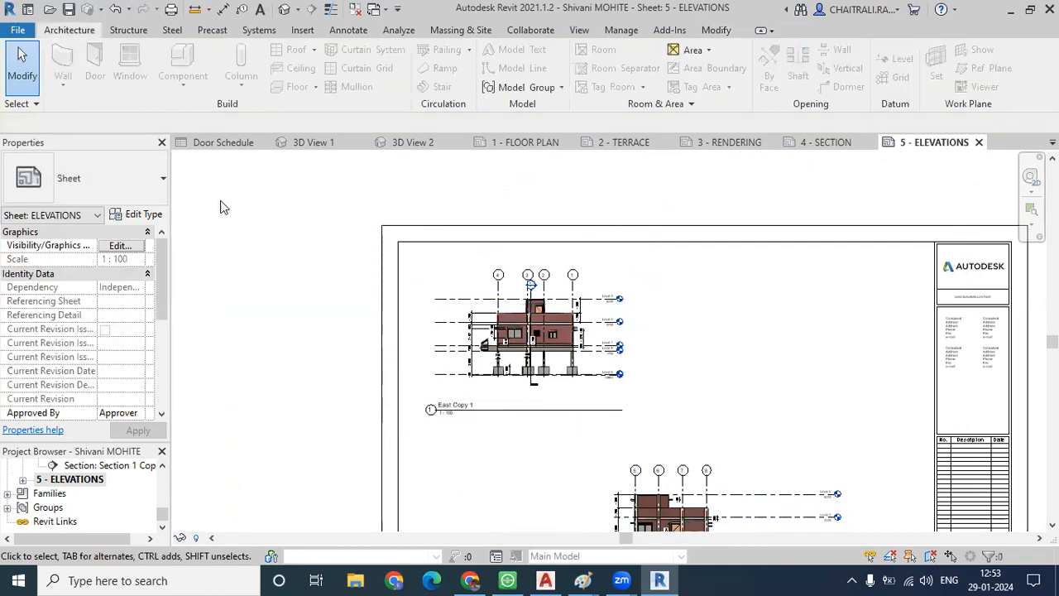
- Show the default 3D view, expand the Floor Plans group in the project tree and open the Site plan
{"action": "left_click", "coordinate": [283, 9]}
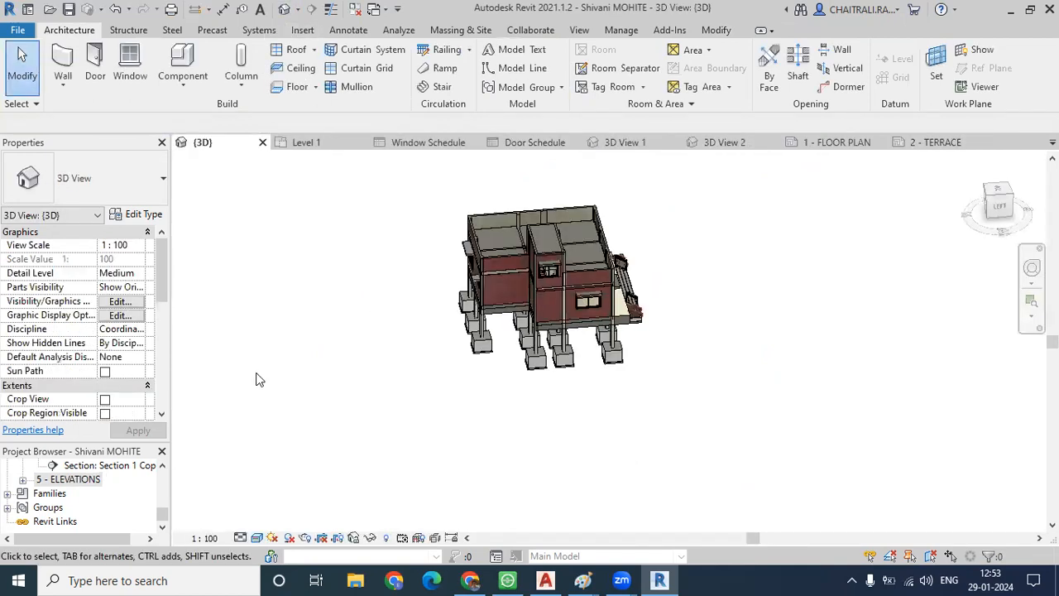
{"action": "left_click", "coordinate": [162, 496]}
{"action": "left_click_drag", "start_coordinate": [162, 502], "coordinate": [160, 462]}
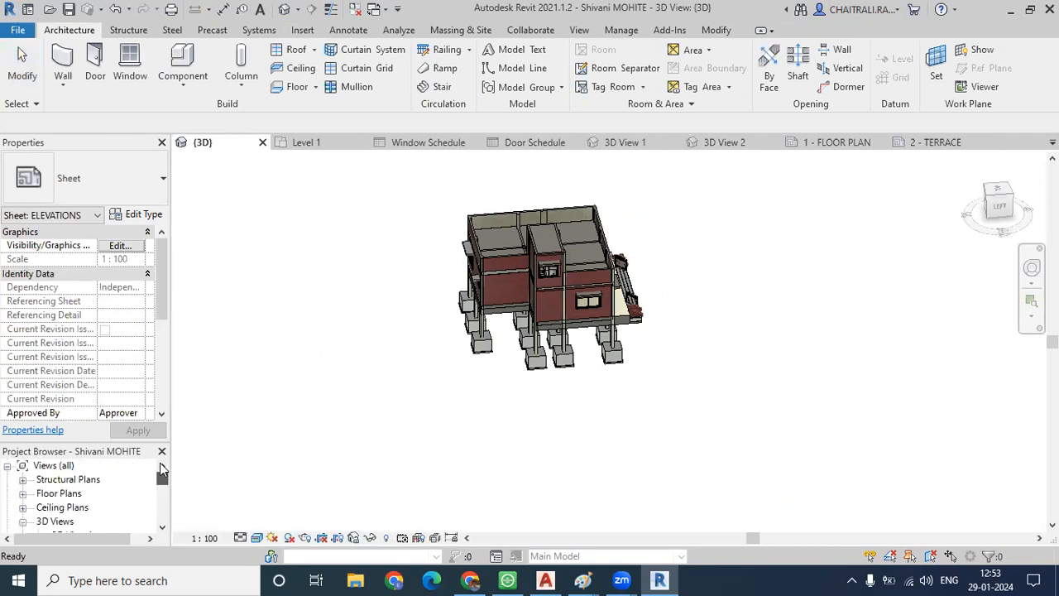
{"action": "left_click", "coordinate": [23, 494]}
{"action": "scroll", "coordinate": [49, 488], "scroll_direction": "down", "scroll_amount": 5}
{"action": "scroll", "coordinate": [57, 484], "scroll_direction": "up", "scroll_amount": 1}
{"action": "double_click", "coordinate": [58, 481]}
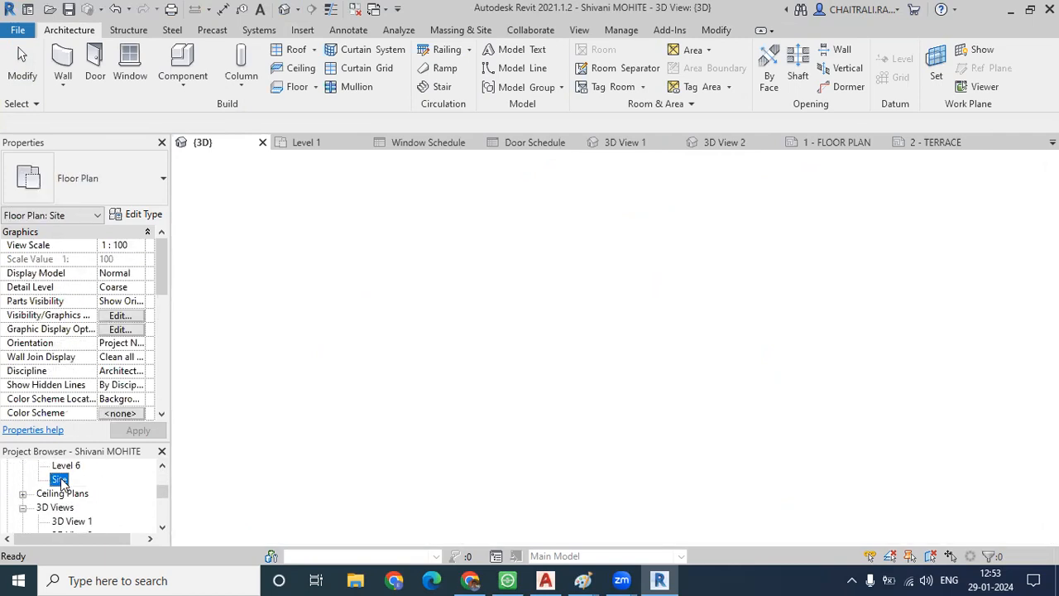
{"action": "scroll", "coordinate": [370, 356], "scroll_direction": "down", "scroll_amount": 2}
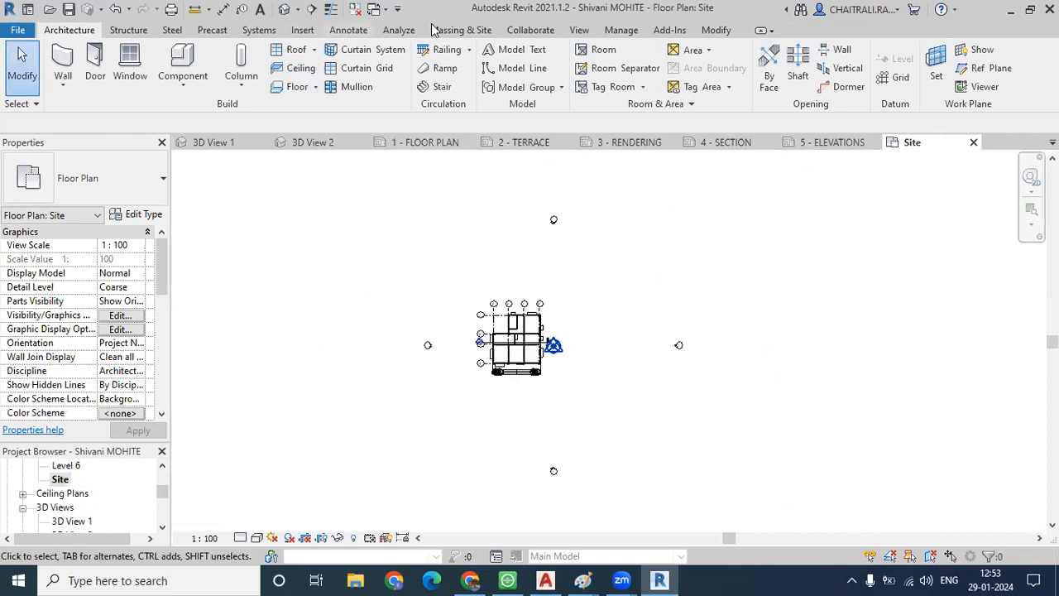
- Start a toposurface on the Site plan and place its first points at elevation 1000 in two rows far north of the house
{"action": "left_click", "coordinate": [468, 31]}
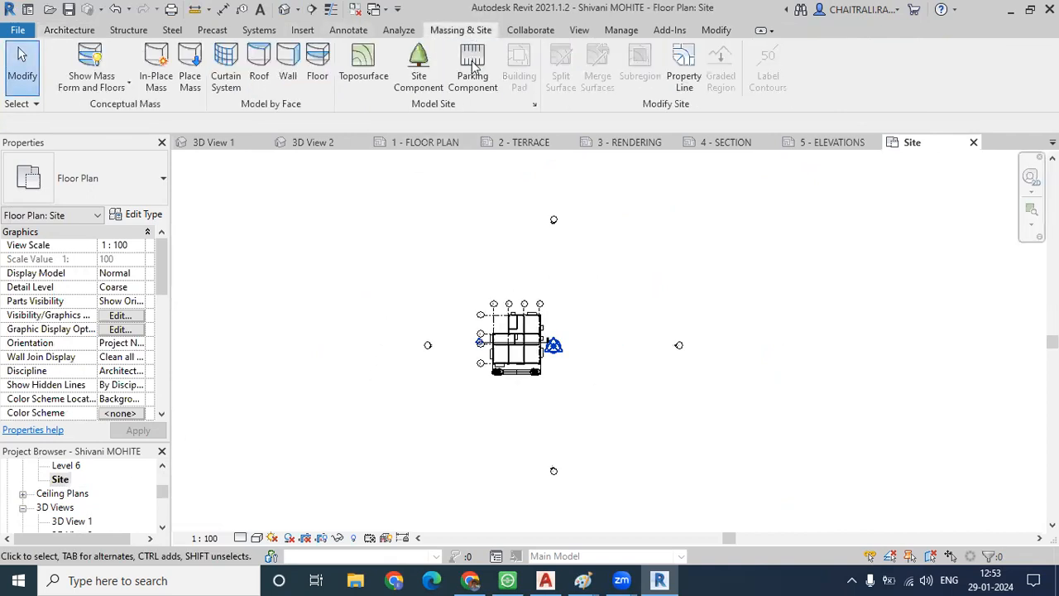
{"action": "left_click", "coordinate": [367, 77]}
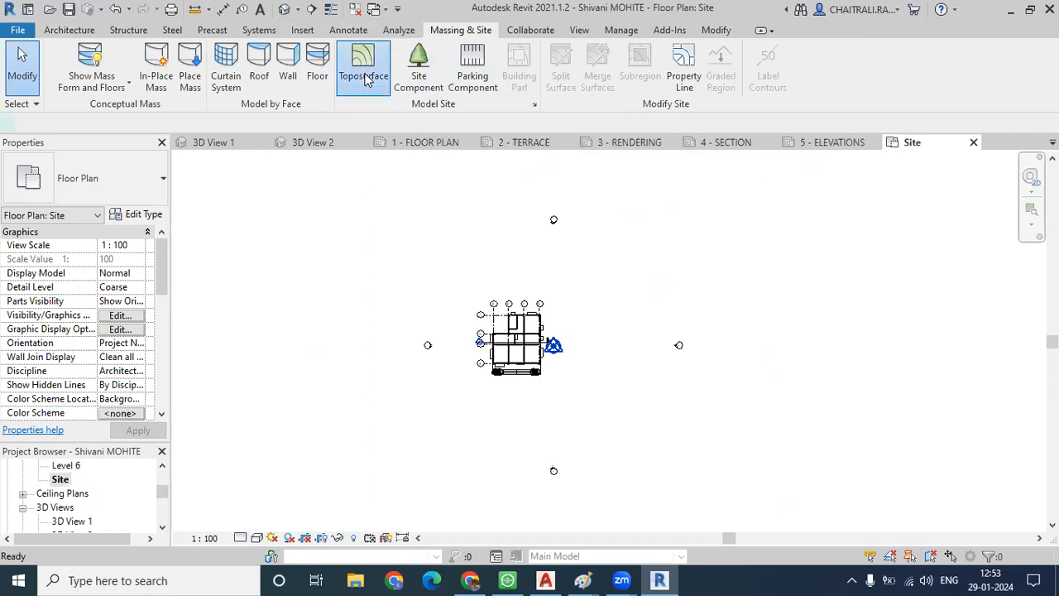
{"action": "middle_click_drag", "start_coordinate": [700, 239], "coordinate": [754, 243]}
{"action": "left_click_drag", "start_coordinate": [191, 122], "coordinate": [132, 122]}
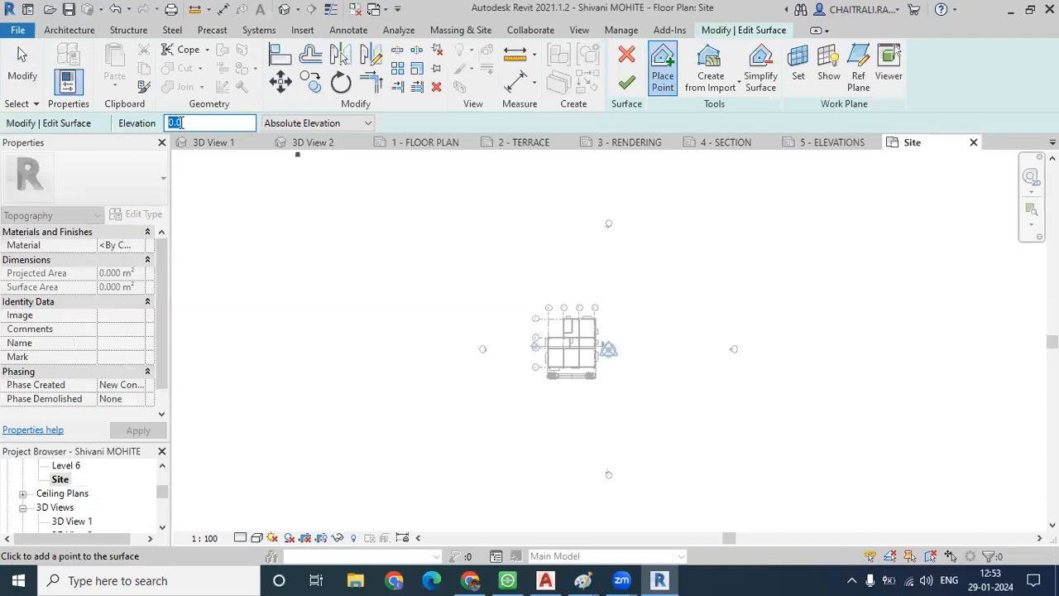
{"action": "type", "text": "1"}
{"action": "middle_click_drag", "start_coordinate": [433, 218], "coordinate": [466, 345]}
{"action": "left_click", "coordinate": [430, 193]}
{"action": "left_click", "coordinate": [650, 194]}
{"action": "left_click", "coordinate": [721, 188]}
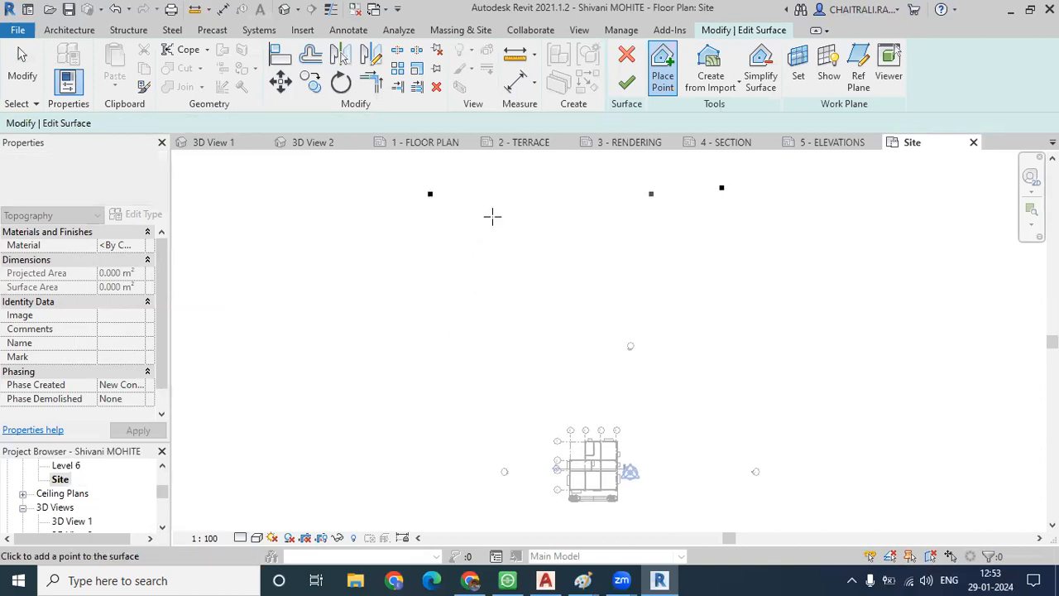
{"action": "left_click", "coordinate": [412, 212]}
{"action": "left_click", "coordinate": [743, 213]}
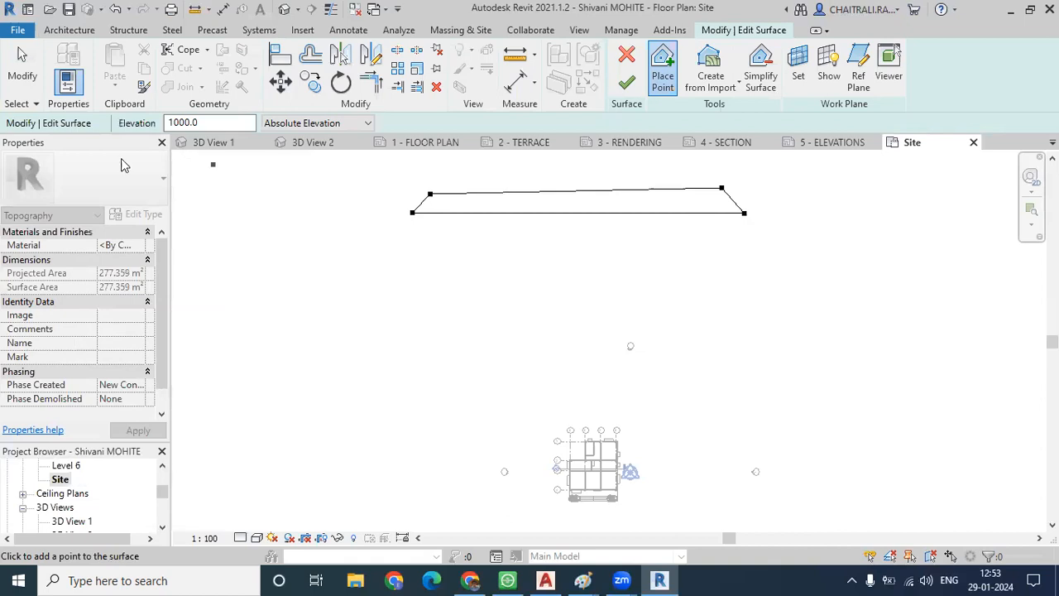
- Set the point elevation to 0 and place four toposurface points in two pairs south of the first rows
{"action": "left_click", "coordinate": [186, 123]}
{"action": "type", "text": "0.0"}
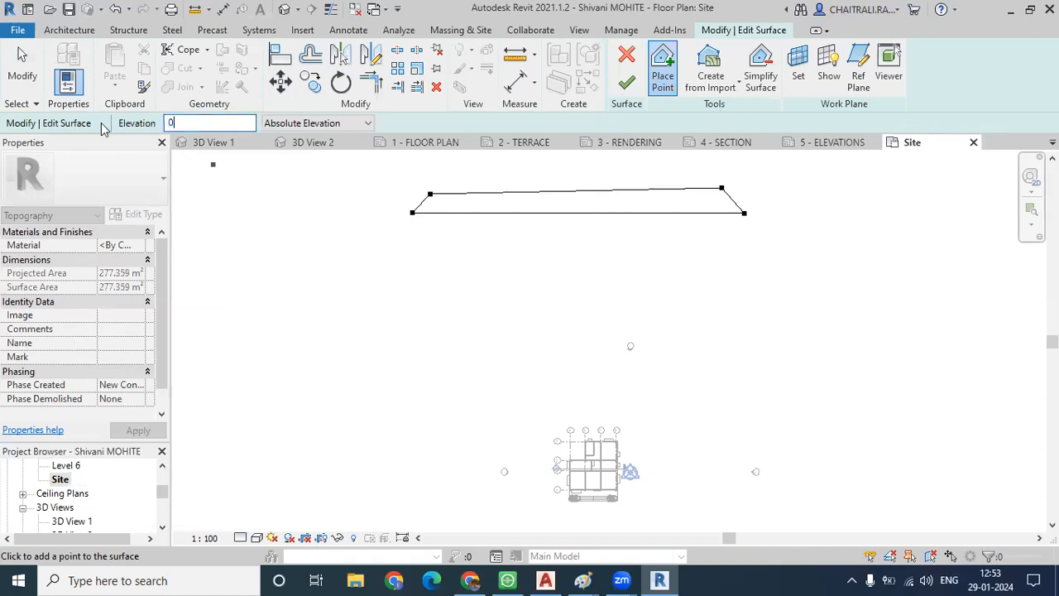
{"action": "left_click", "coordinate": [382, 243]}
{"action": "left_click", "coordinate": [771, 246]}
{"action": "left_click", "coordinate": [392, 271]}
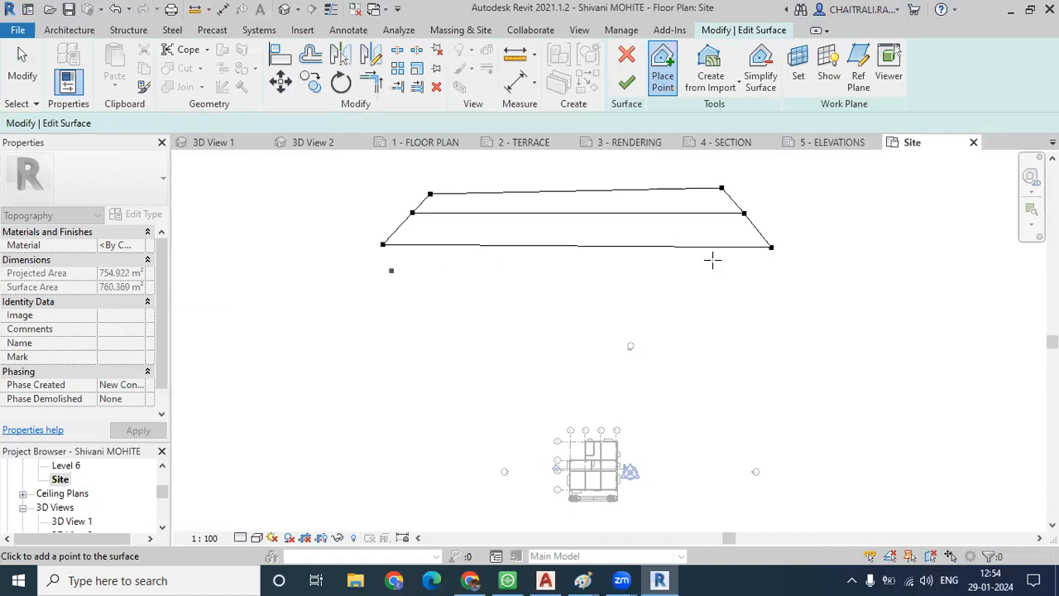
{"action": "left_click", "coordinate": [778, 264]}
- Set a negative point elevation and place five toposurface points in a row between the existing points and the house
{"action": "left_click", "coordinate": [174, 122]}
{"action": "type", "text": "-"}
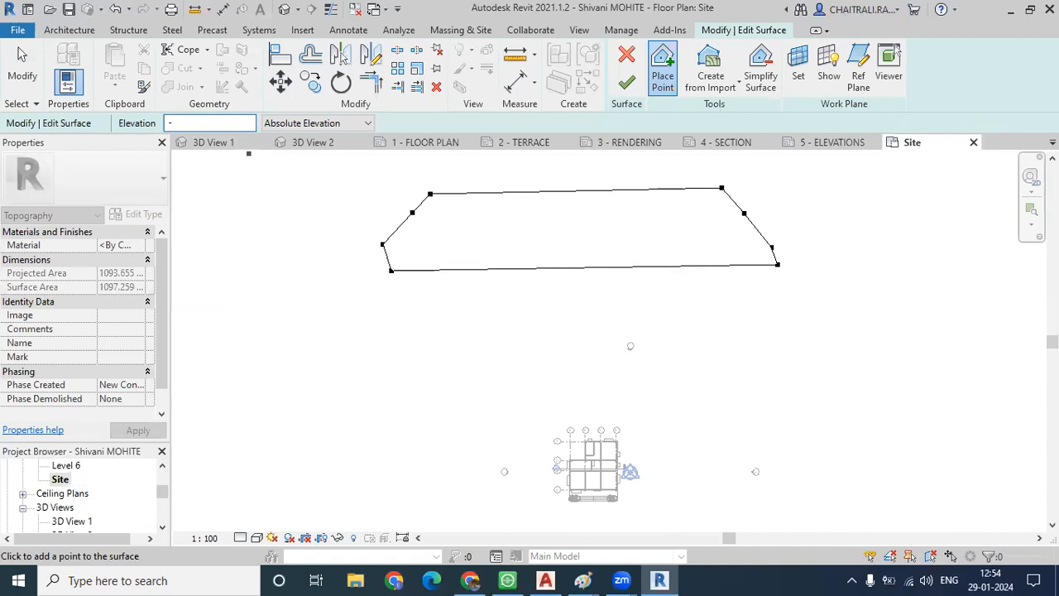
{"action": "key", "text": "Return"}
{"action": "left_click", "coordinate": [365, 288]}
{"action": "left_click", "coordinate": [801, 288]}
{"action": "left_click", "coordinate": [713, 305]}
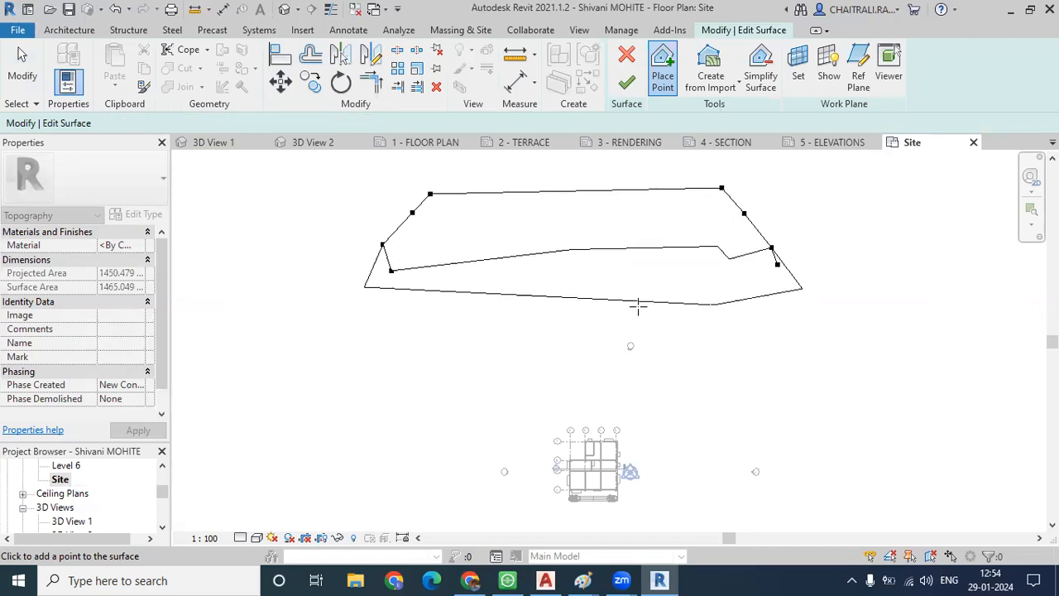
{"action": "left_click", "coordinate": [635, 306]}
{"action": "left_click", "coordinate": [362, 301]}
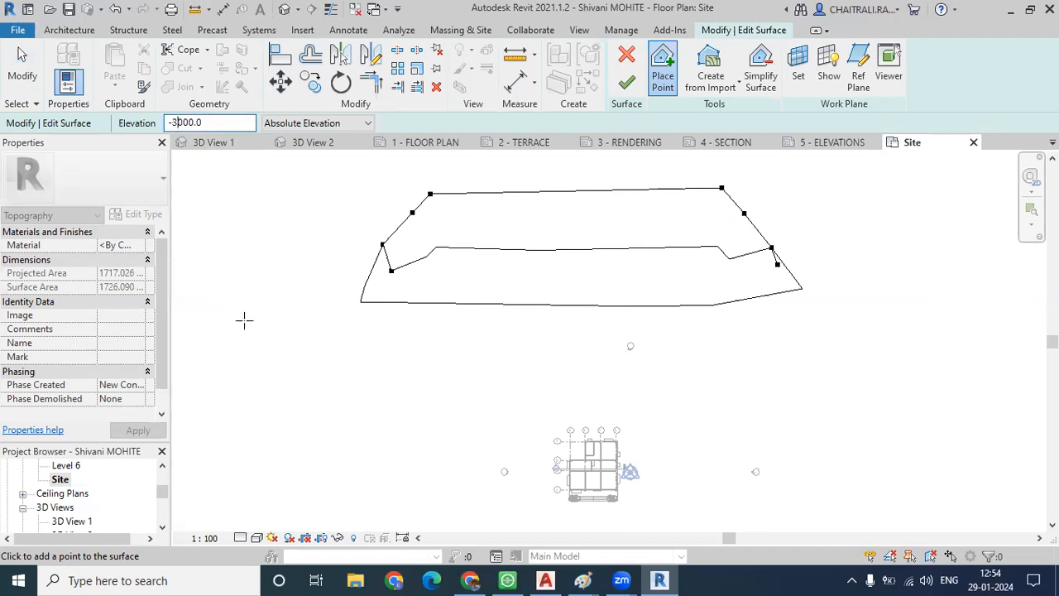
- Place nine toposurface points at elevation -3000 around the house and finish the surface
{"action": "left_click", "coordinate": [362, 333]}
{"action": "left_click", "coordinate": [748, 348]}
{"action": "left_click", "coordinate": [818, 371]}
{"action": "left_click", "coordinate": [356, 391]}
{"action": "left_click", "coordinate": [748, 435]}
{"action": "middle_click_drag", "start_coordinate": [740, 374], "coordinate": [717, 239]}
{"action": "left_click", "coordinate": [712, 344]}
{"action": "left_click", "coordinate": [393, 436]}
{"action": "left_click", "coordinate": [721, 449]}
{"action": "left_click", "coordinate": [795, 436]}
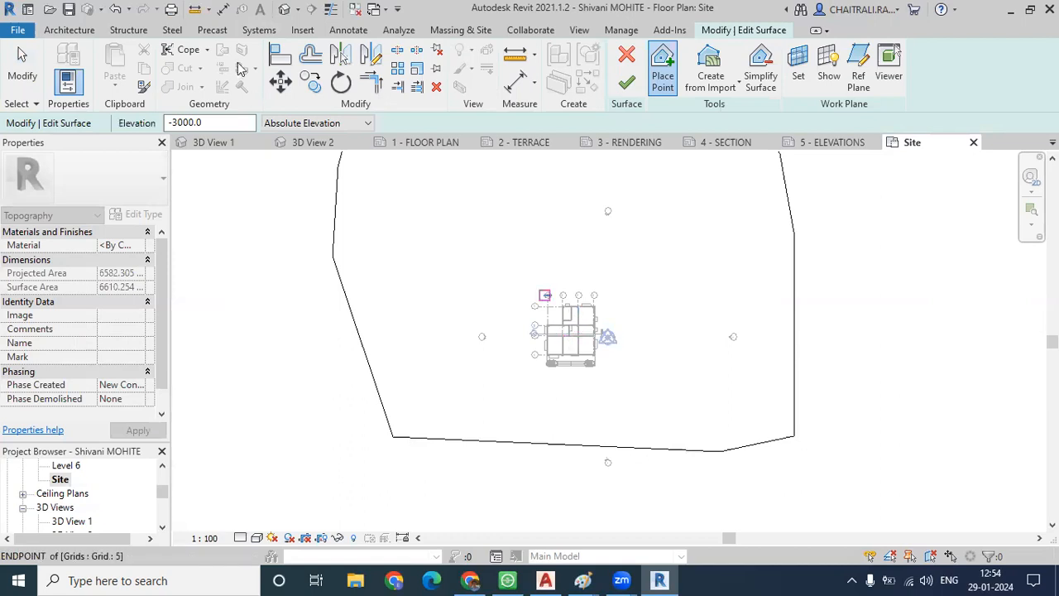
{"action": "left_click", "coordinate": [627, 82]}
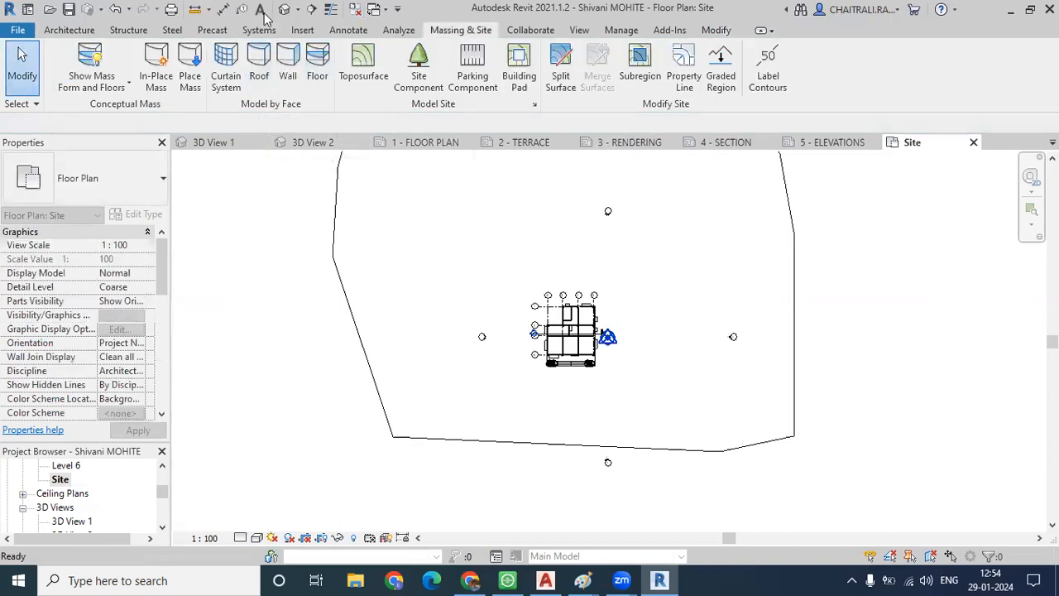
- Open the default 3D view showing the house on the terrain and turn on its section box
{"action": "left_click", "coordinate": [284, 9]}
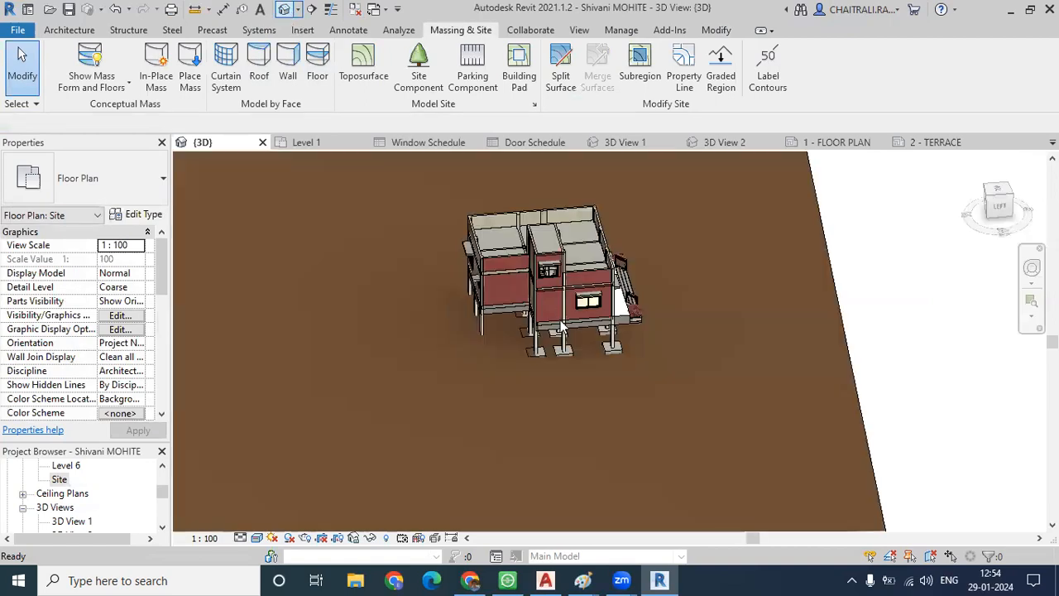
{"action": "middle_click_drag", "start_coordinate": [560, 312], "coordinate": [328, 218], "text": "shift"}
{"action": "scroll", "coordinate": [327, 241], "scroll_direction": "down", "scroll_amount": 2}
{"action": "scroll", "coordinate": [326, 241], "scroll_direction": "down", "scroll_amount": 1}
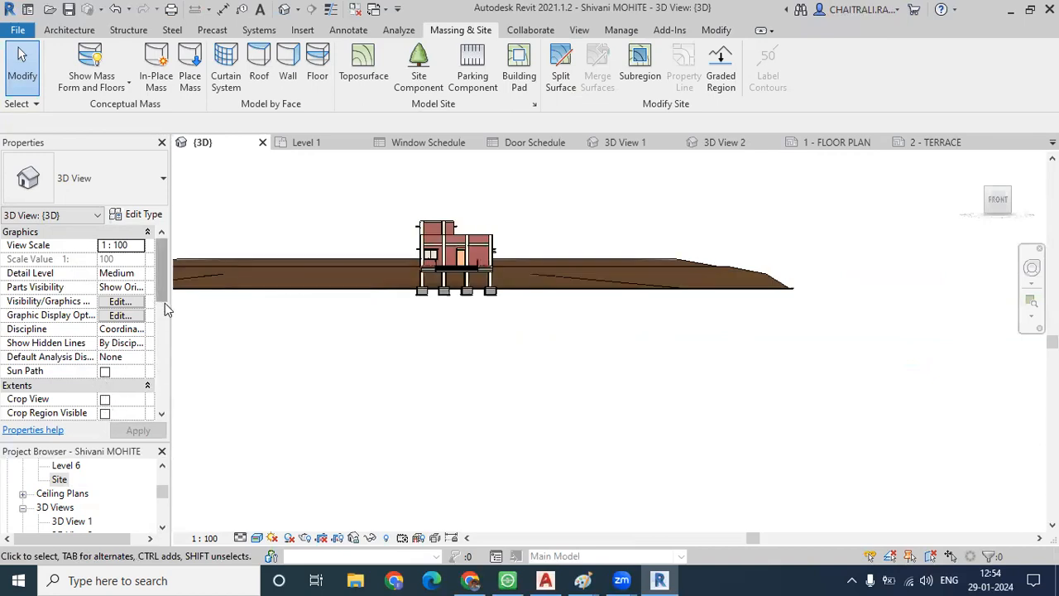
{"action": "scroll", "coordinate": [164, 303], "scroll_direction": "down", "scroll_amount": 3}
{"action": "left_click", "coordinate": [104, 356]}
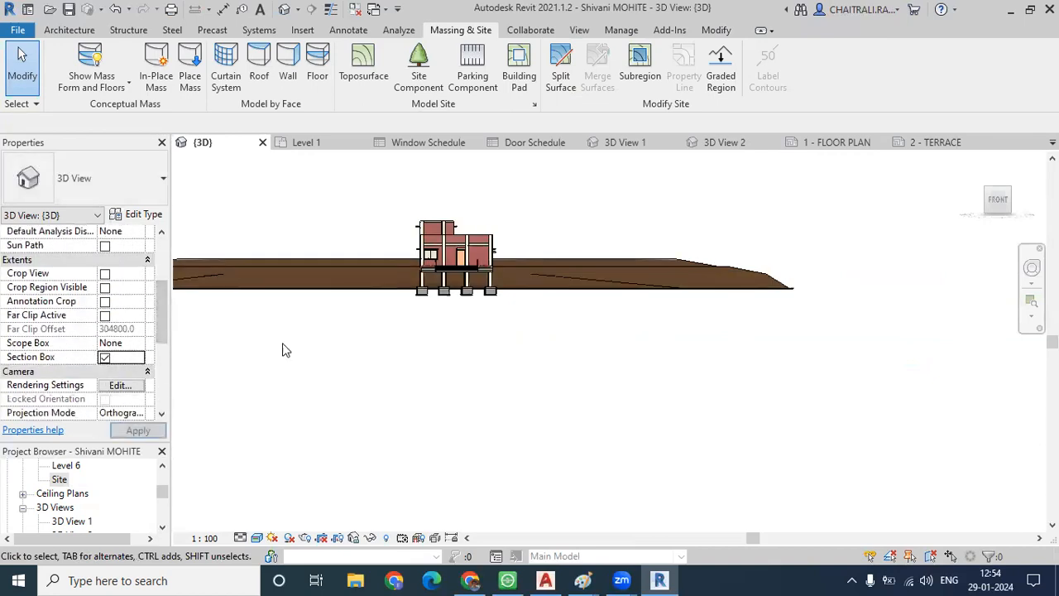
{"action": "middle_click_drag", "start_coordinate": [506, 345], "coordinate": [372, 415], "text": "shift"}
{"action": "scroll", "coordinate": [504, 397], "scroll_direction": "down", "scroll_amount": 2}
- Select the section box and pull its east face inward to cut through the terrain beside the house
{"action": "left_click", "coordinate": [716, 325]}
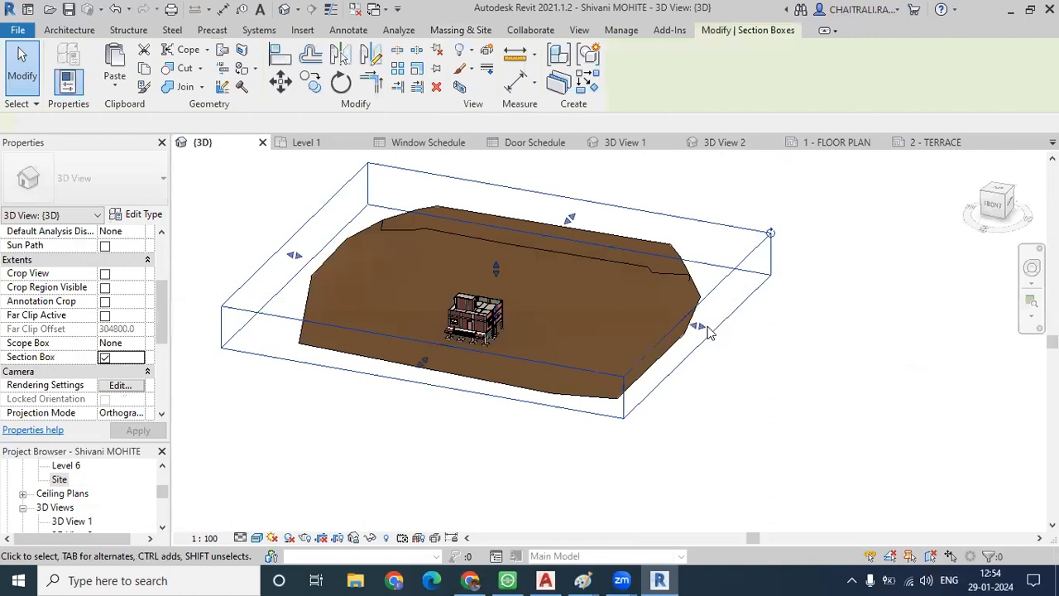
{"action": "left_click_drag", "start_coordinate": [556, 305], "coordinate": [614, 349]}
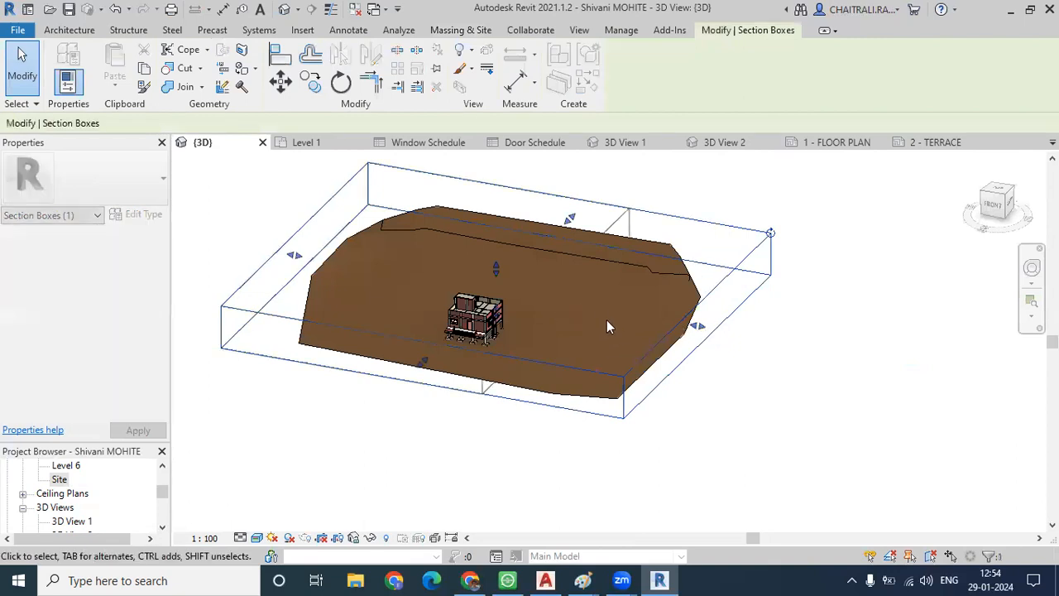
{"action": "middle_click_drag", "start_coordinate": [590, 298], "coordinate": [644, 306], "text": "shift"}
- Examine the cut terrain edge and how the house's columns and footings meet the ground in the 3D view
{"action": "scroll", "coordinate": [644, 306], "scroll_direction": "up", "scroll_amount": 5}
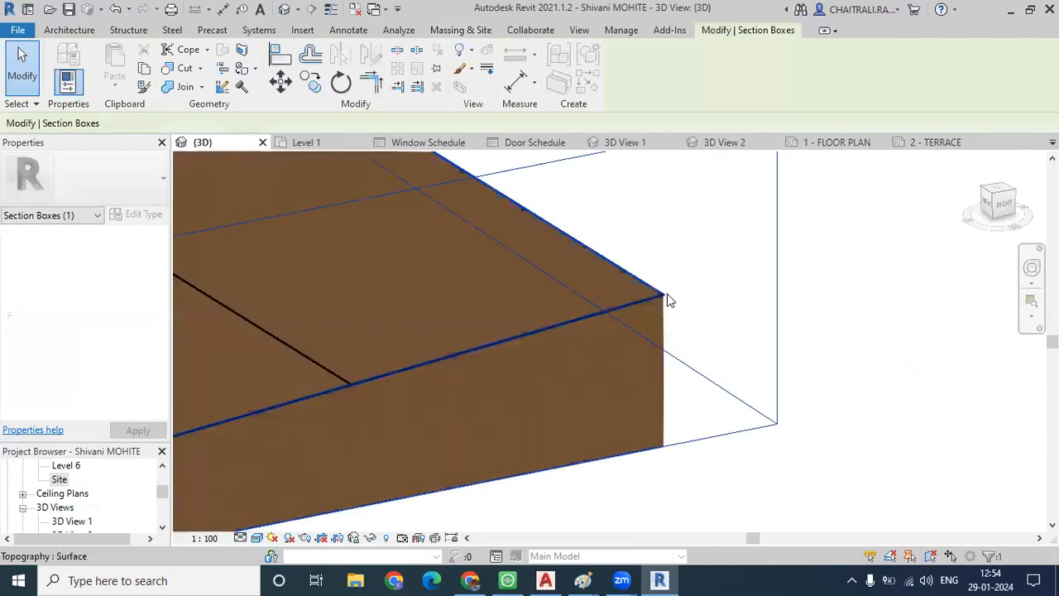
{"action": "middle_click_drag", "start_coordinate": [664, 295], "coordinate": [810, 236]}
{"action": "middle_click_drag", "start_coordinate": [710, 321], "coordinate": [918, 274]}
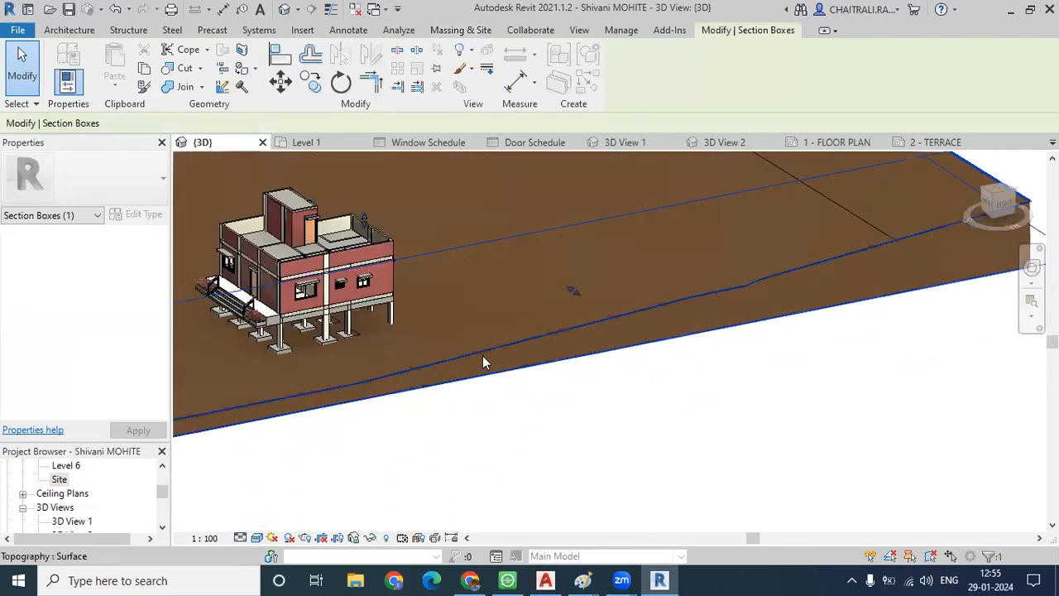
{"action": "middle_click_drag", "start_coordinate": [326, 374], "coordinate": [508, 342]}
{"action": "scroll", "coordinate": [408, 320], "scroll_direction": "up", "scroll_amount": 4}
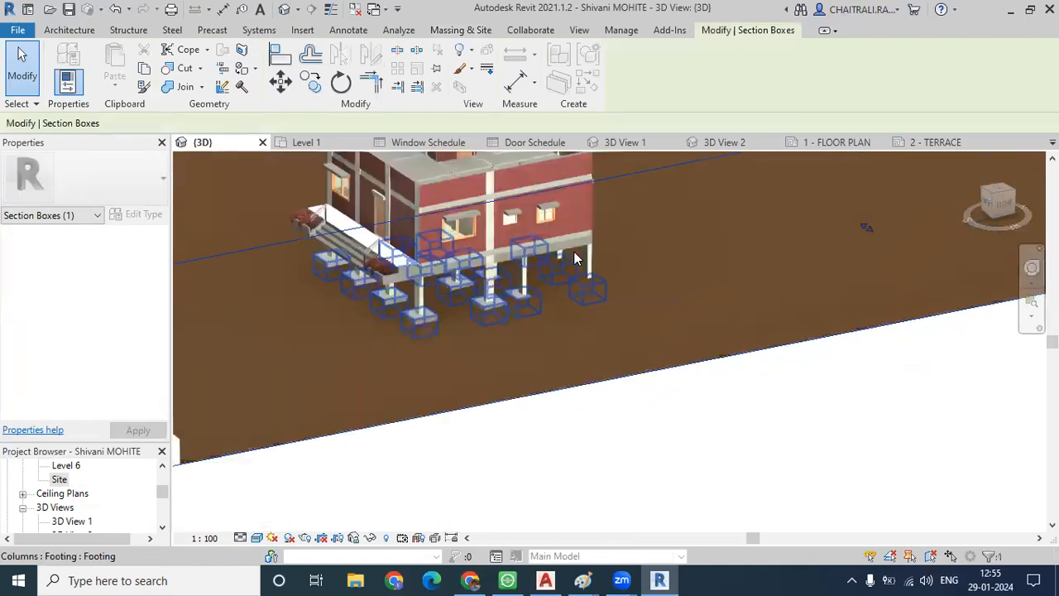
{"action": "scroll", "coordinate": [575, 252], "scroll_direction": "up", "scroll_amount": 2}
{"action": "scroll", "coordinate": [605, 241], "scroll_direction": "up", "scroll_amount": 3}
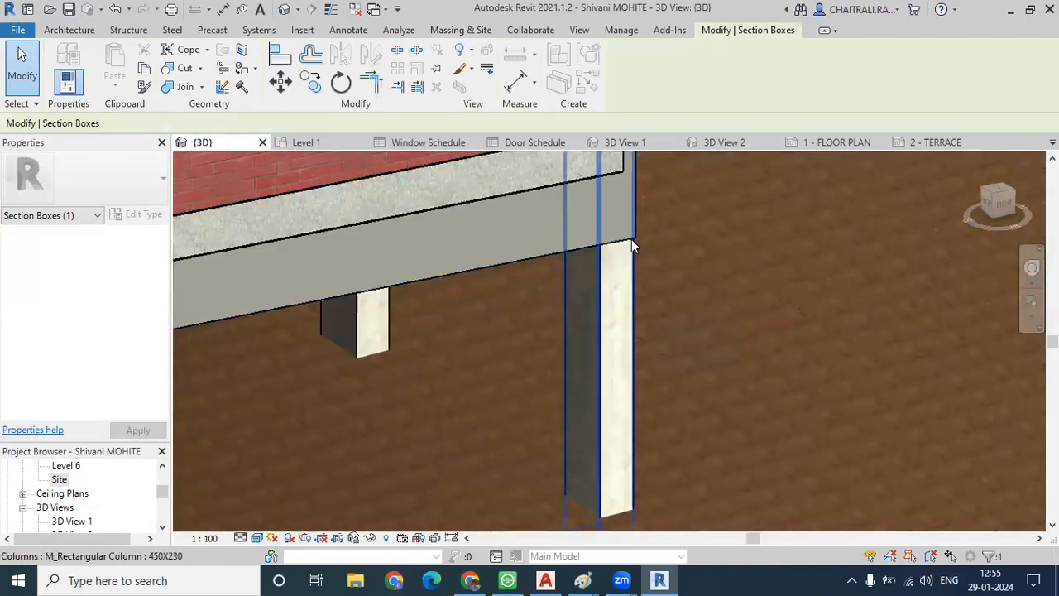
{"action": "scroll", "coordinate": [631, 239], "scroll_direction": "down", "scroll_amount": 3}
{"action": "scroll", "coordinate": [372, 332], "scroll_direction": "down", "scroll_amount": 3}
{"action": "scroll", "coordinate": [67, 513], "scroll_direction": "down", "scroll_amount": 2}
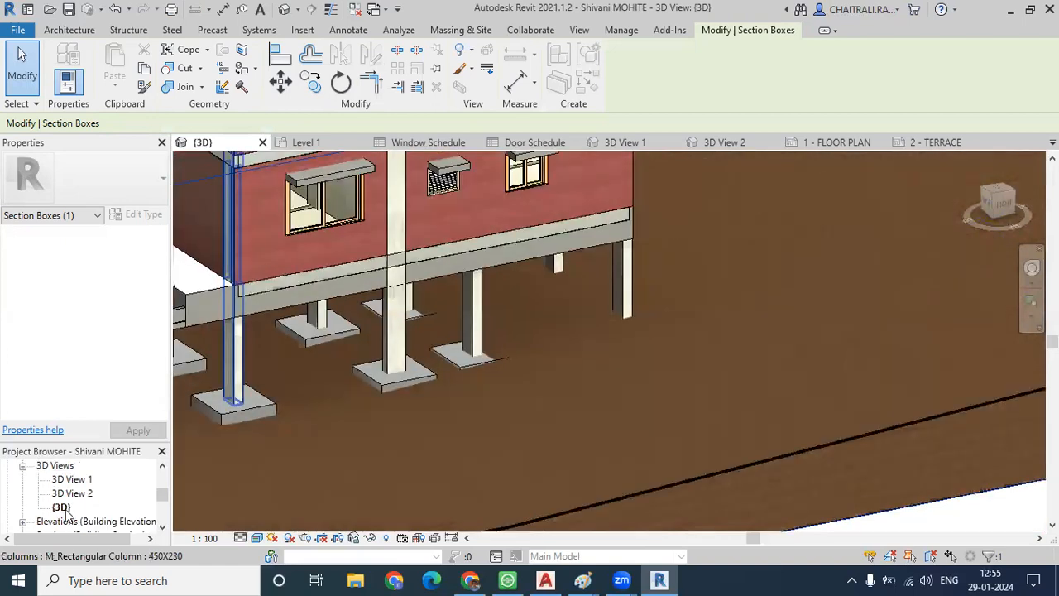
- Open the East elevation and examine the terrain slope against the footings and levels
{"action": "scroll", "coordinate": [69, 494], "scroll_direction": "down", "scroll_amount": 1}
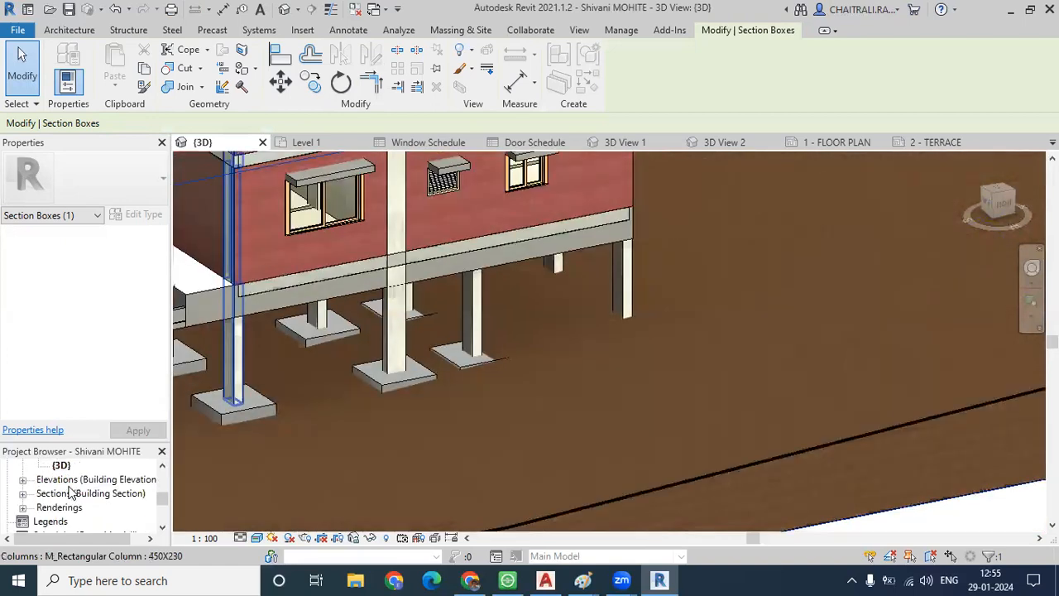
{"action": "left_click", "coordinate": [23, 480]}
{"action": "left_click", "coordinate": [60, 480]}
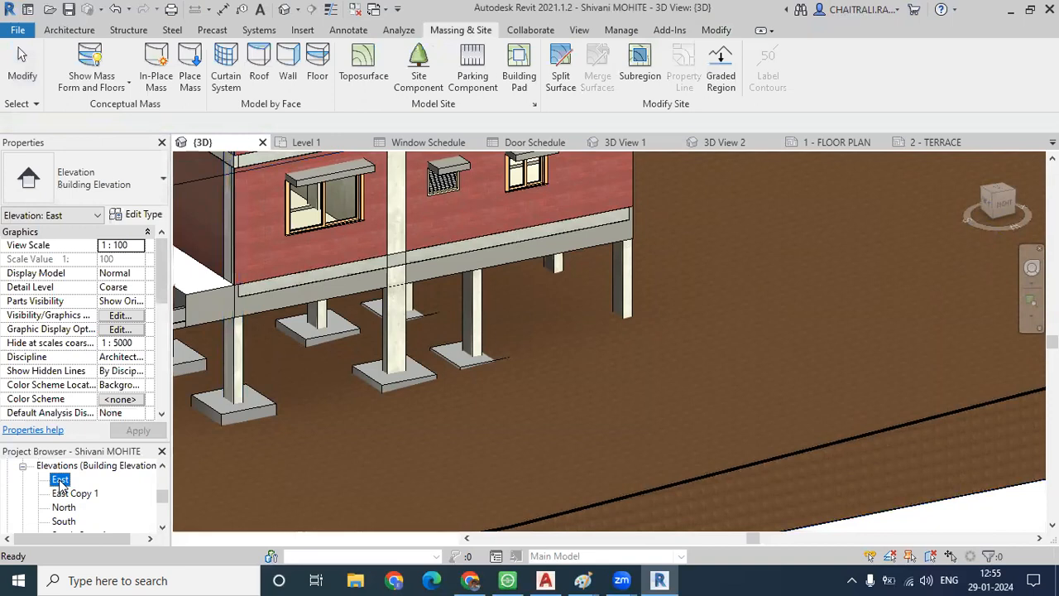
{"action": "double_click", "coordinate": [60, 482]}
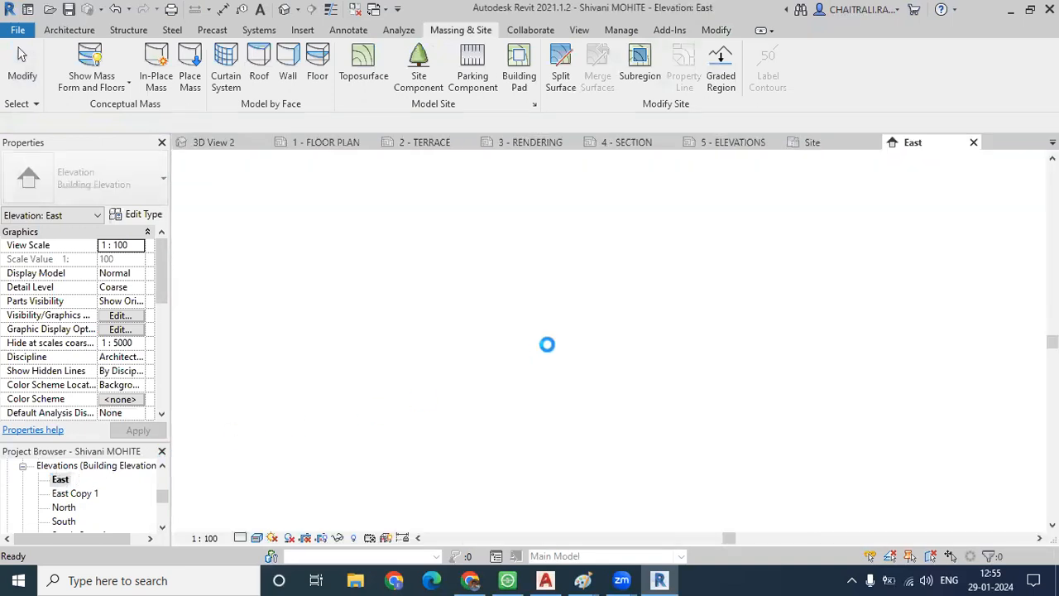
{"action": "scroll", "coordinate": [602, 355], "scroll_direction": "up", "scroll_amount": 5}
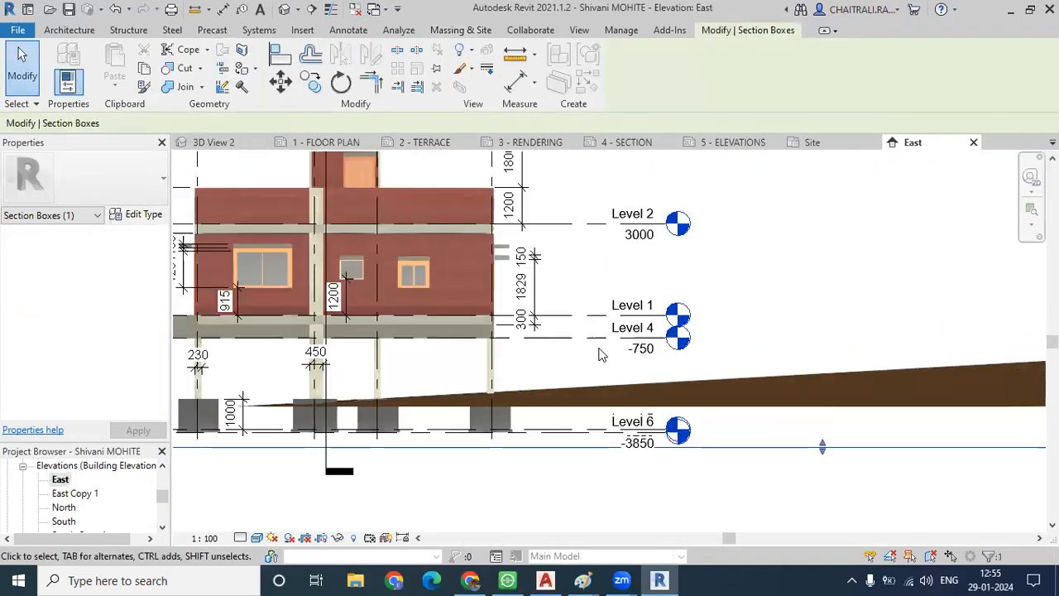
{"action": "scroll", "coordinate": [601, 354], "scroll_direction": "up", "scroll_amount": 2}
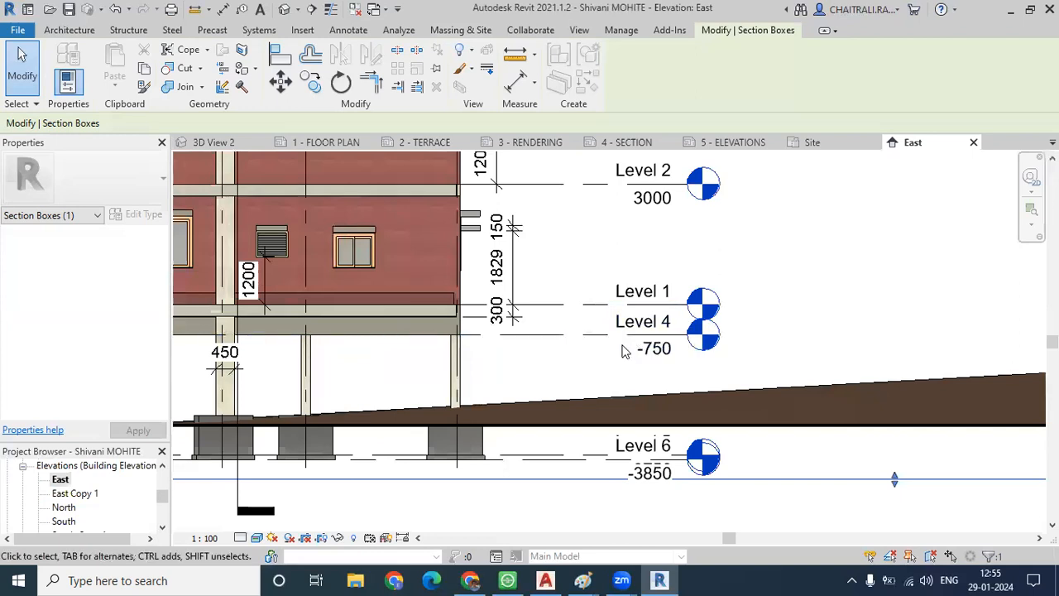
- Return to the default 3D view and open the toposurface for surface editing
{"action": "scroll", "coordinate": [521, 350], "scroll_direction": "down", "scroll_amount": 4}
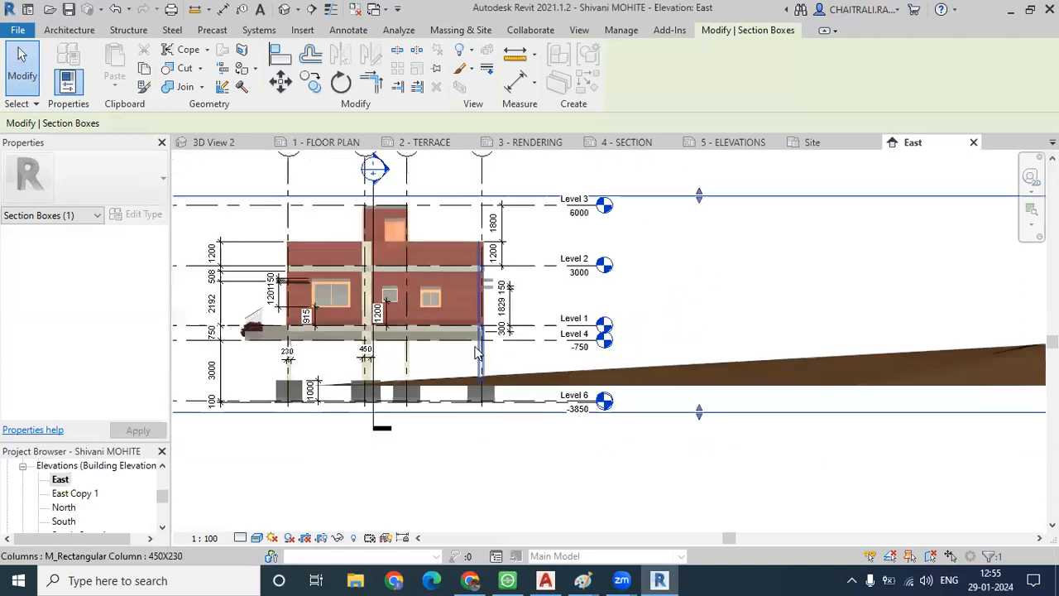
{"action": "scroll", "coordinate": [476, 354], "scroll_direction": "down", "scroll_amount": 3}
{"action": "left_click", "coordinate": [285, 9]}
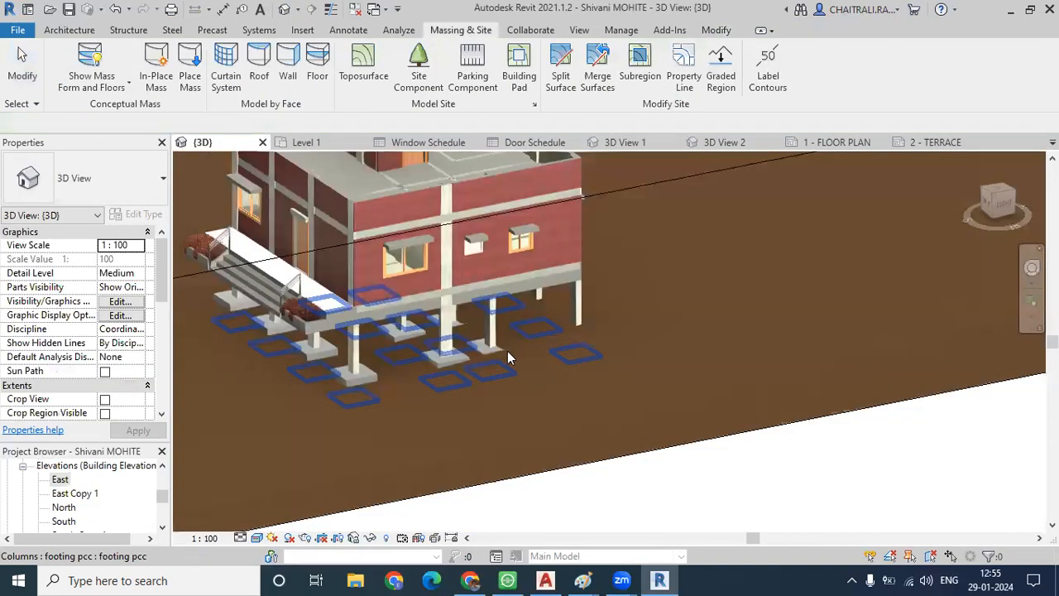
{"action": "scroll", "coordinate": [511, 351], "scroll_direction": "down", "scroll_amount": 5}
{"action": "middle_click_drag", "start_coordinate": [871, 251], "coordinate": [778, 306]}
{"action": "scroll", "coordinate": [780, 305], "scroll_direction": "down", "scroll_amount": 2}
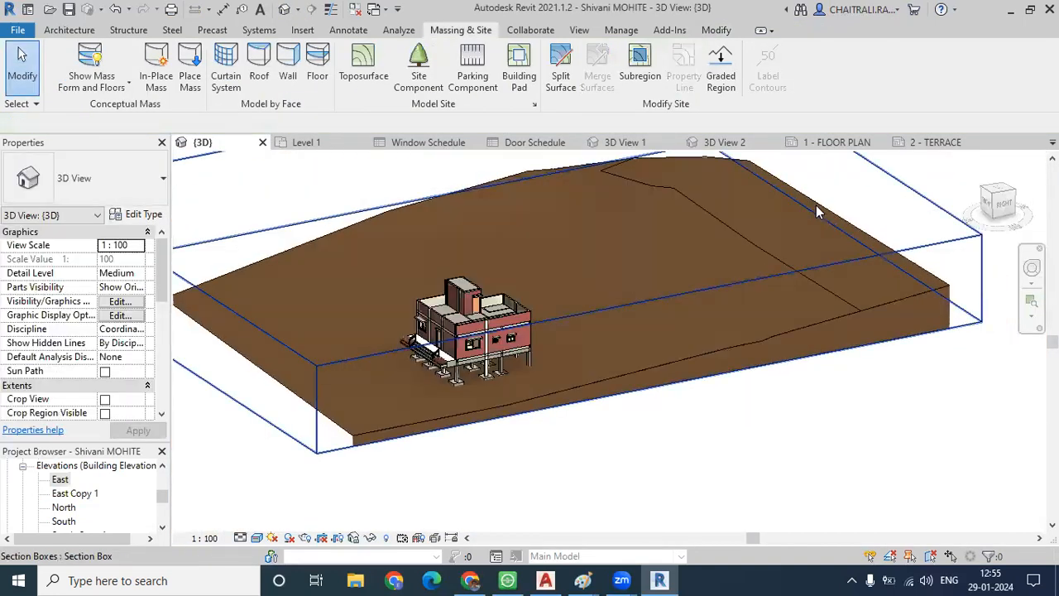
{"action": "left_click", "coordinate": [815, 205]}
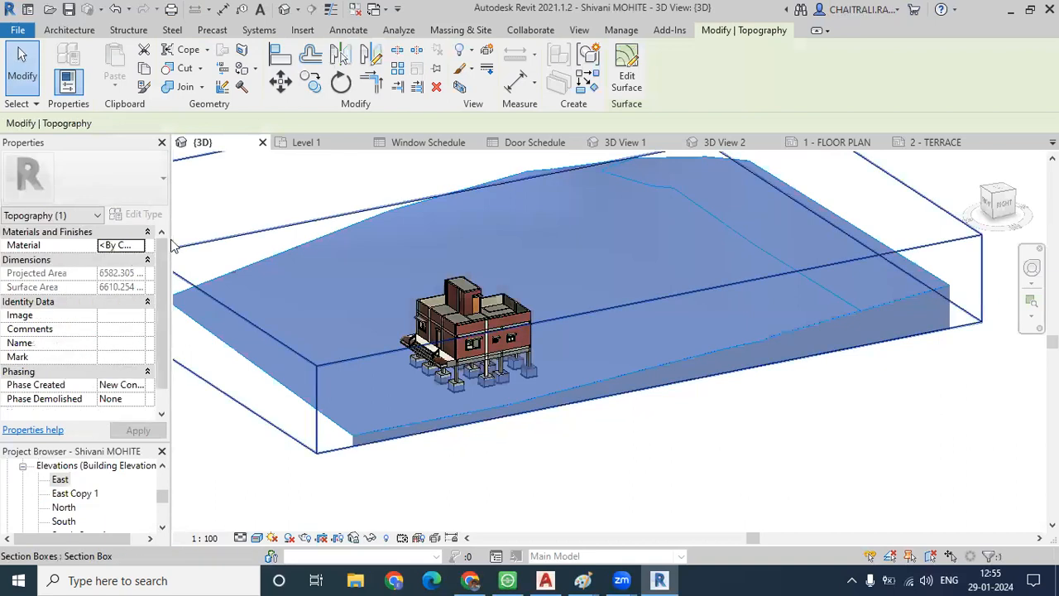
{"action": "left_click", "coordinate": [626, 73]}
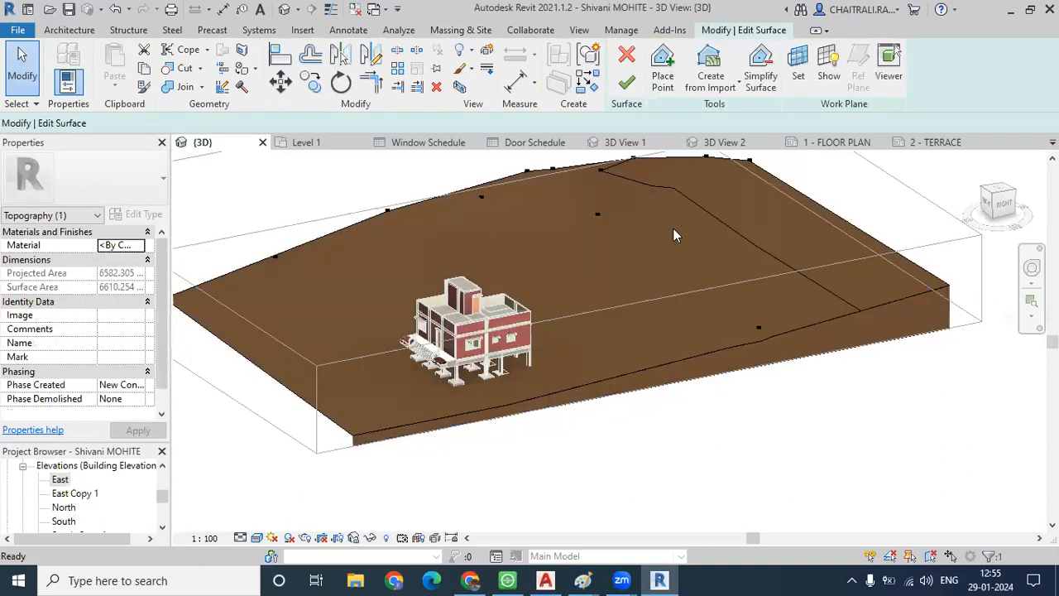
- From a rotated top view, set the elevation of the seven surface points on the house side of the terrain to -800 and finish the surface
{"action": "left_click", "coordinate": [1015, 191]}
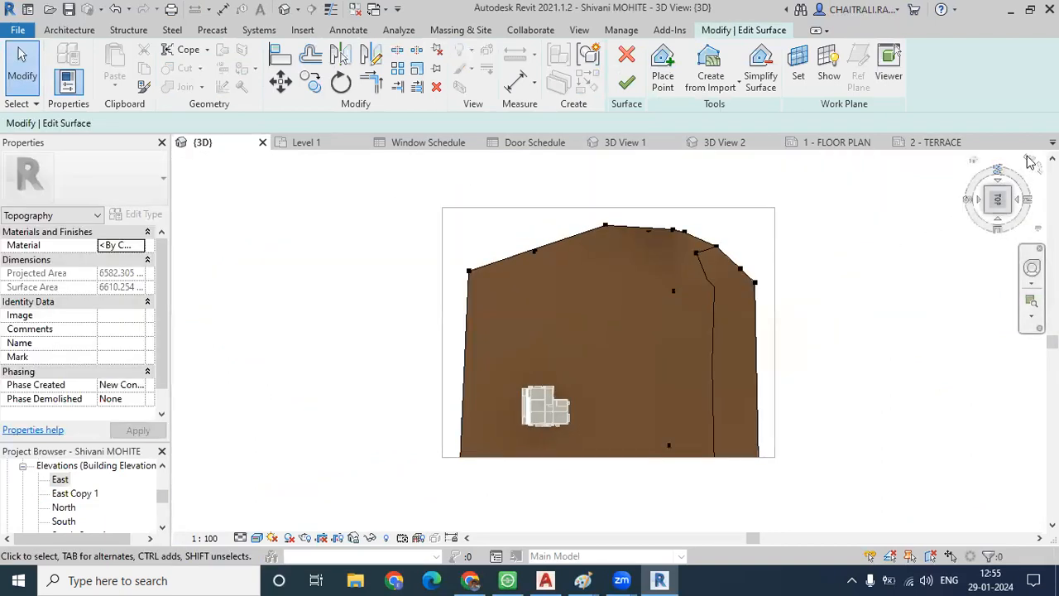
{"action": "left_click", "coordinate": [1026, 158]}
{"action": "left_click_drag", "start_coordinate": [778, 275], "coordinate": [399, 420]}
{"action": "left_click_drag", "start_coordinate": [397, 487], "coordinate": [397, 425]}
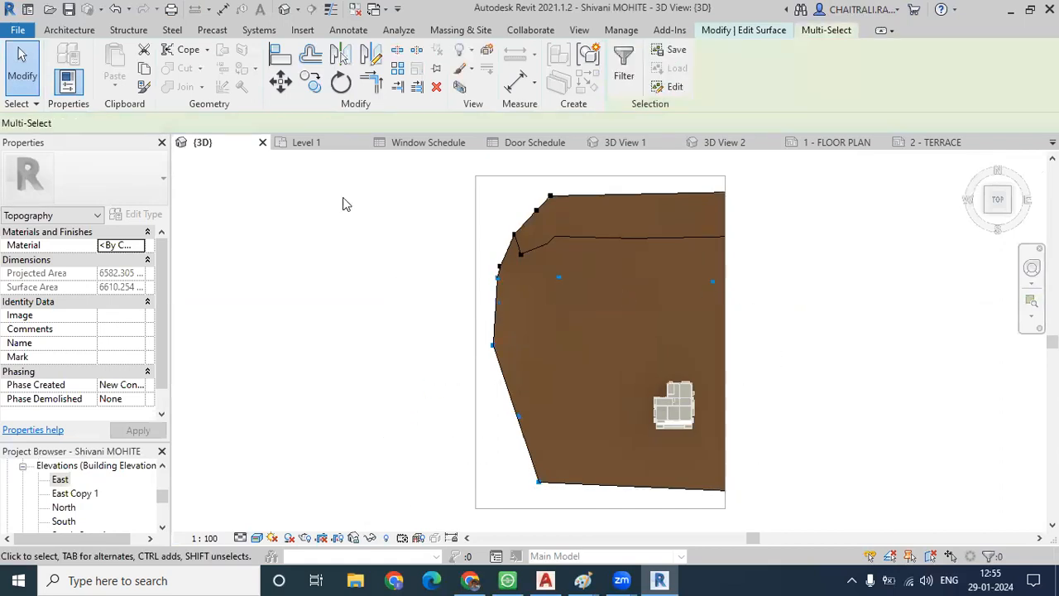
{"action": "left_click", "coordinate": [158, 122]}
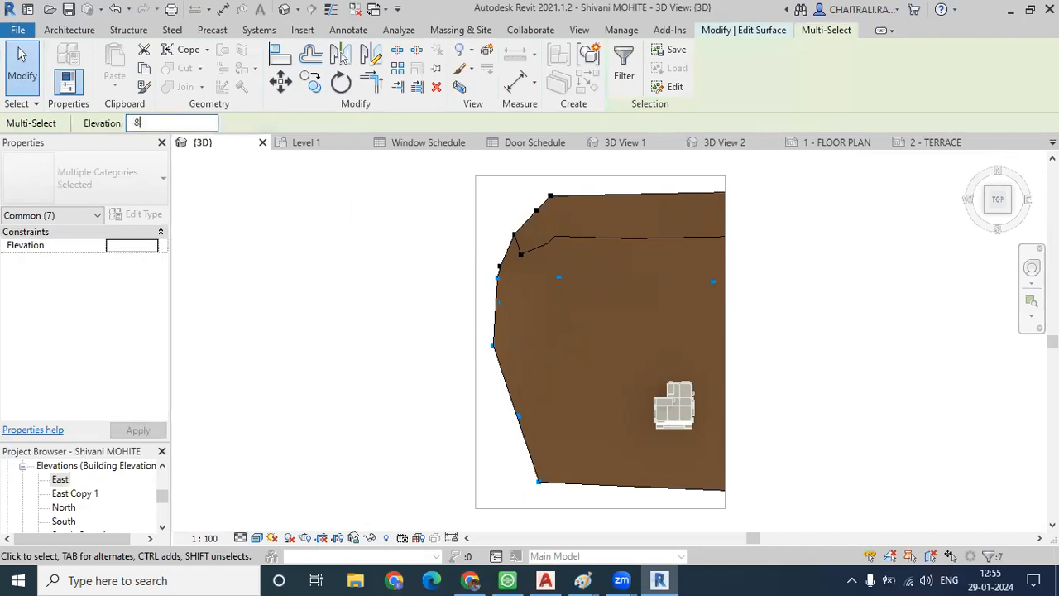
{"action": "type", "text": "-800"}
{"action": "key", "text": "Return"}
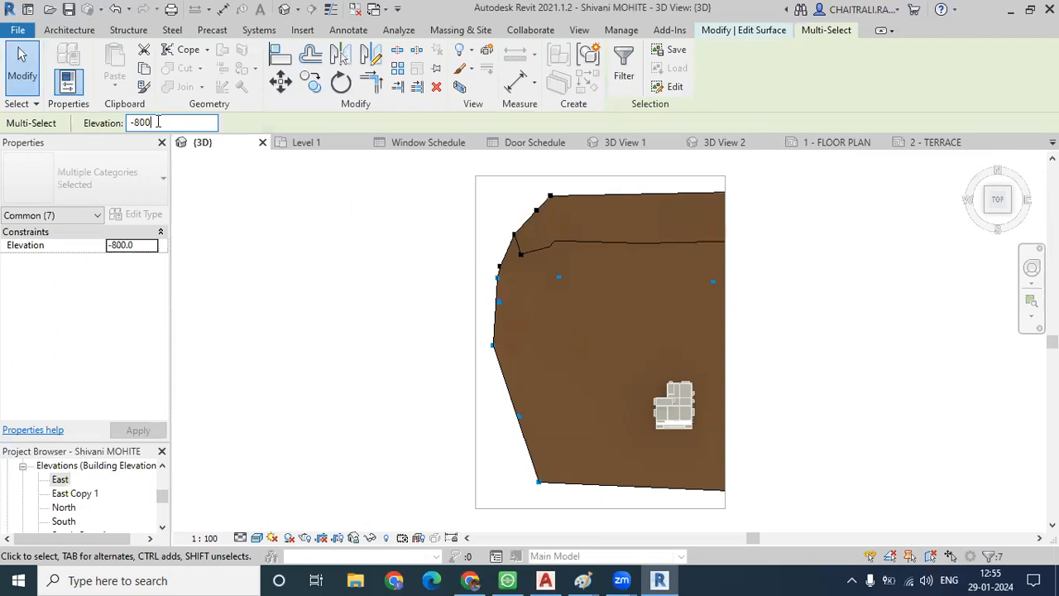
{"action": "left_click", "coordinate": [286, 11]}
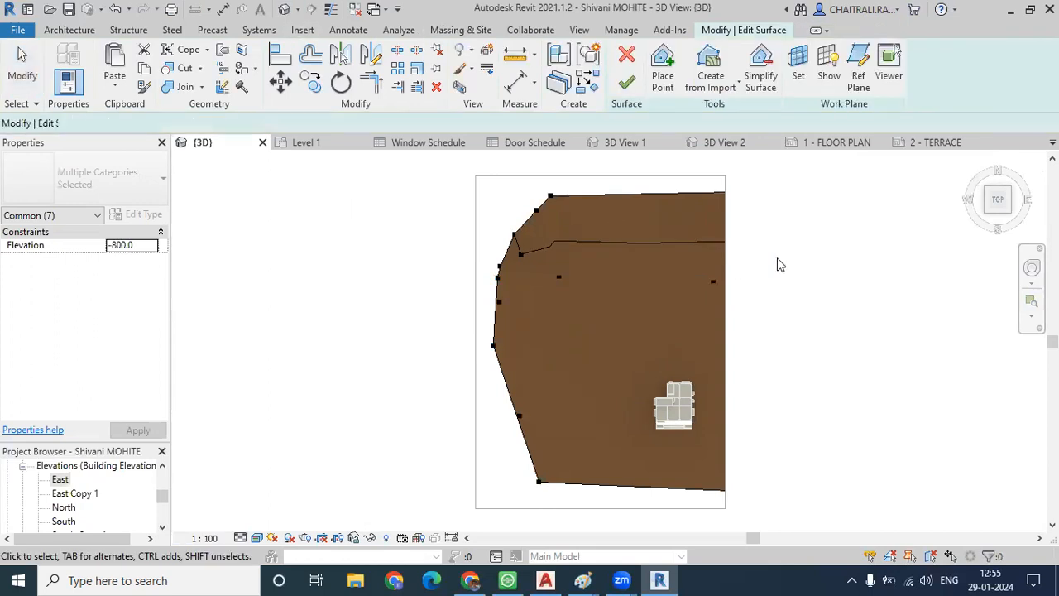
{"action": "left_click", "coordinate": [625, 83]}
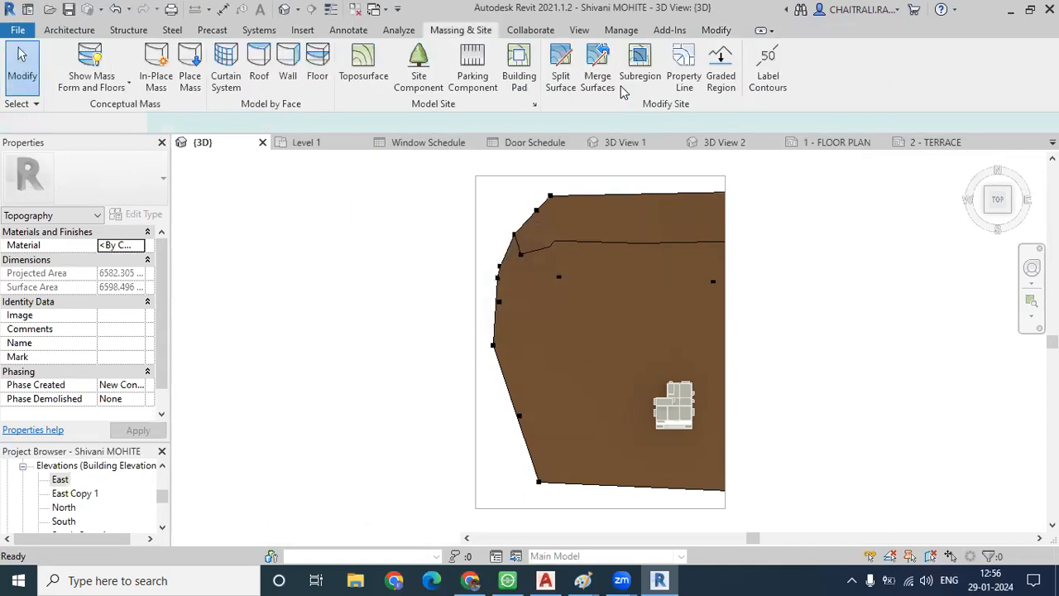
{"action": "left_click", "coordinate": [641, 50]}
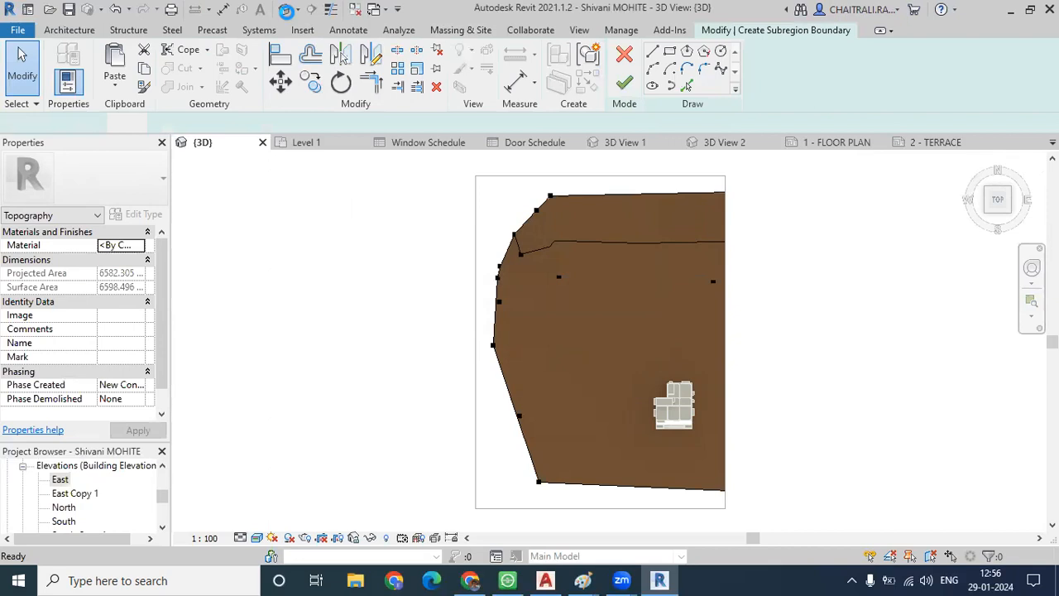
{"action": "left_click", "coordinate": [626, 85]}
{"action": "left_click", "coordinate": [973, 544]}
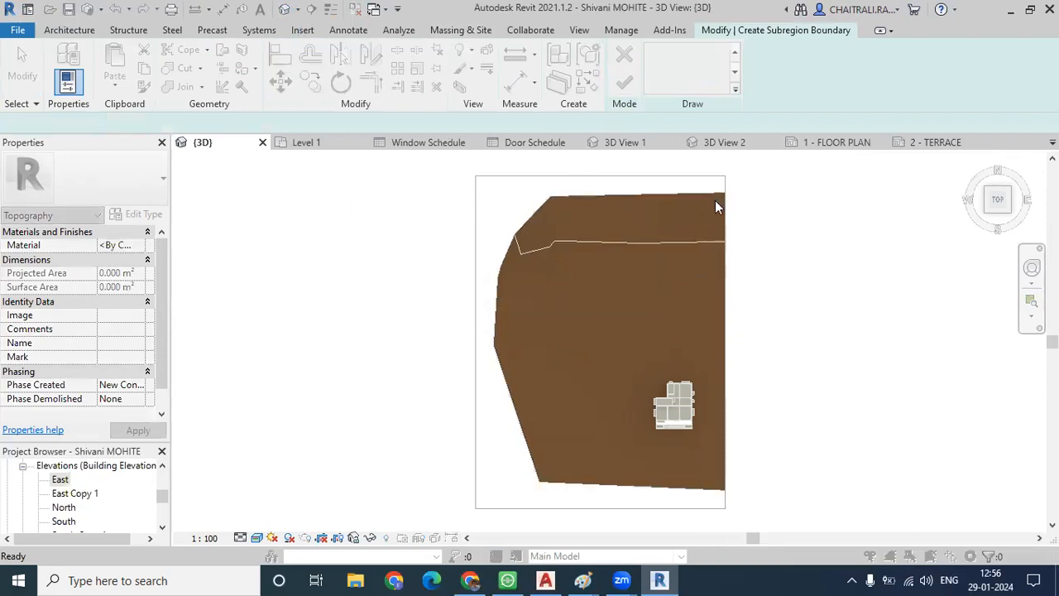
{"action": "left_click", "coordinate": [627, 84]}
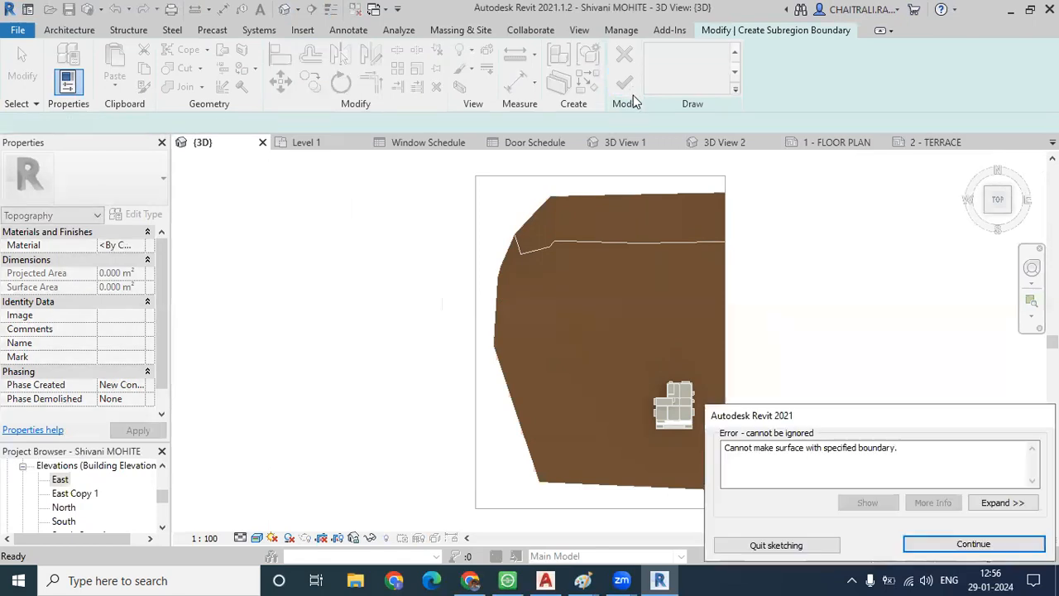
{"action": "key", "text": "Escape"}
{"action": "left_click", "coordinate": [625, 56]}
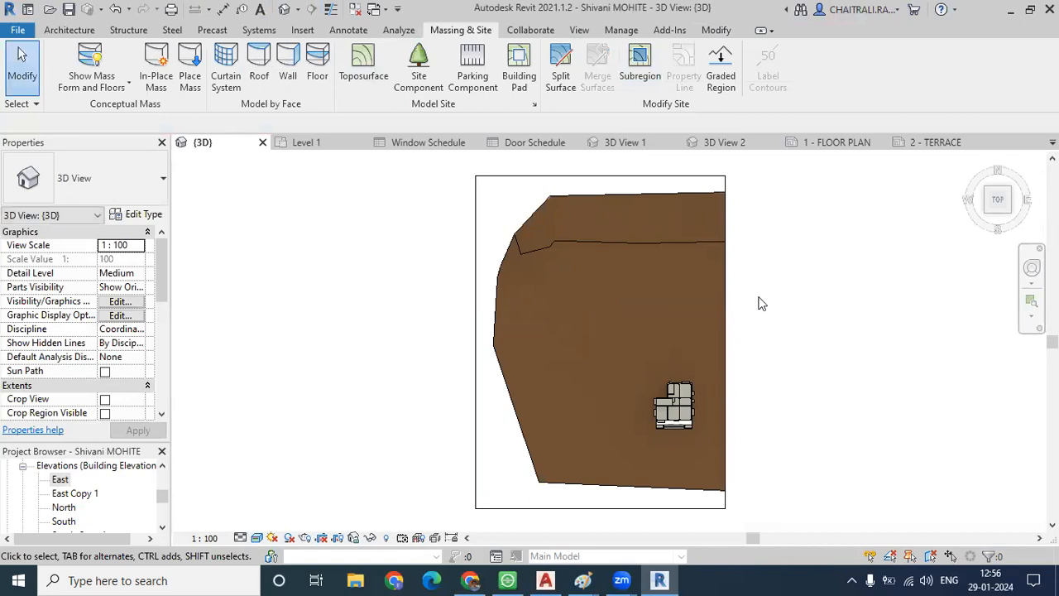
- Examine the edited terrain in 3D from several sides, checking how the ground meets the house's columns and plinth
{"action": "middle_click_drag", "start_coordinate": [714, 357], "coordinate": [544, 281], "text": "shift"}
{"action": "scroll", "coordinate": [659, 450], "scroll_direction": "up", "scroll_amount": 2}
{"action": "scroll", "coordinate": [507, 356], "scroll_direction": "up", "scroll_amount": 3}
{"action": "scroll", "coordinate": [508, 354], "scroll_direction": "up", "scroll_amount": 3}
{"action": "scroll", "coordinate": [575, 226], "scroll_direction": "up", "scroll_amount": 5}
{"action": "scroll", "coordinate": [580, 244], "scroll_direction": "down", "scroll_amount": 4}
{"action": "middle_click_drag", "start_coordinate": [580, 250], "coordinate": [538, 404], "text": "shift"}
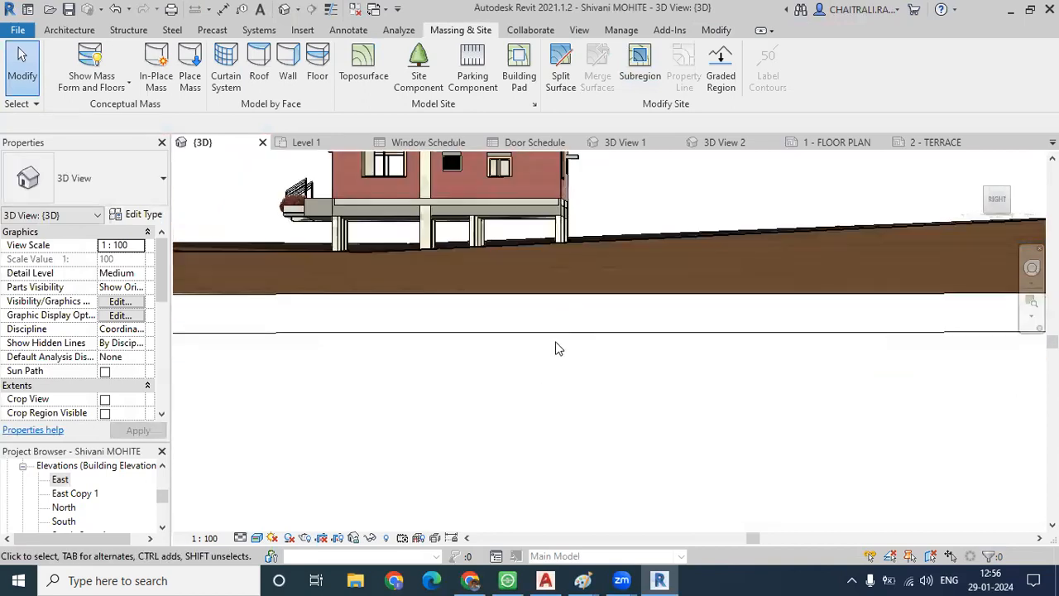
{"action": "scroll", "coordinate": [555, 348], "scroll_direction": "down", "scroll_amount": 3}
{"action": "middle_click_drag", "start_coordinate": [555, 348], "coordinate": [672, 397], "text": "shift"}
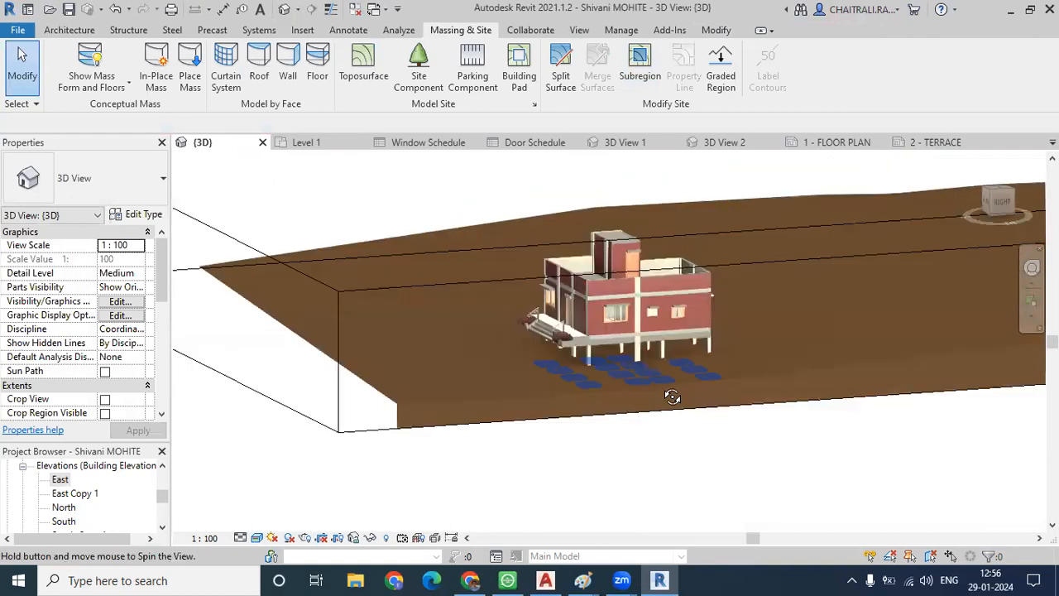
{"action": "scroll", "coordinate": [718, 329], "scroll_direction": "up", "scroll_amount": 10}
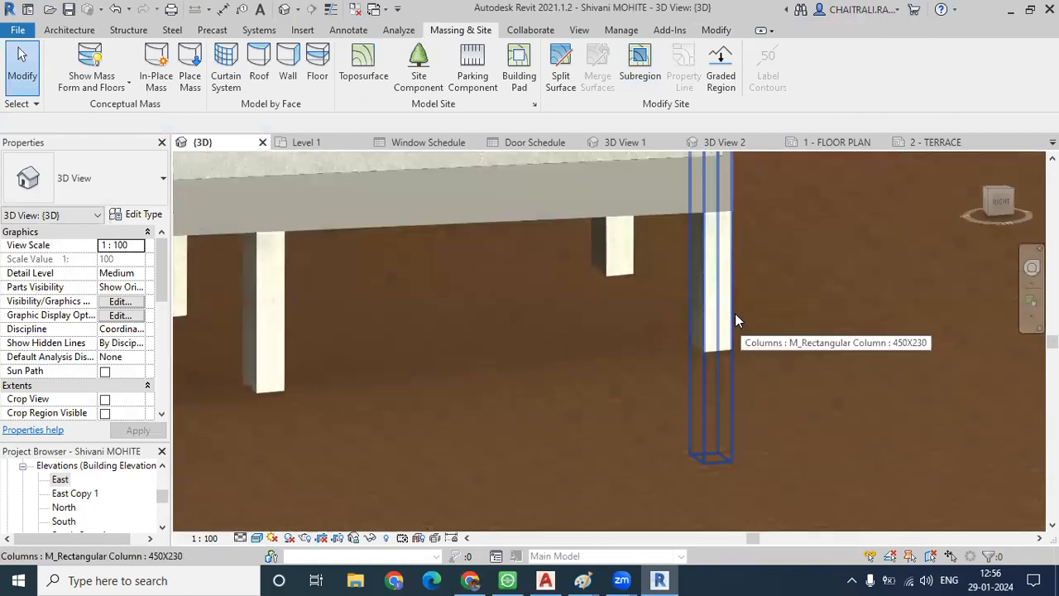
{"action": "scroll", "coordinate": [732, 312], "scroll_direction": "down", "scroll_amount": 6}
{"action": "middle_click_drag", "start_coordinate": [619, 355], "coordinate": [304, 314], "text": "shift"}
{"action": "middle_click_drag", "start_coordinate": [685, 279], "coordinate": [787, 405], "text": "shift"}
{"action": "left_click_drag", "start_coordinate": [787, 404], "coordinate": [661, 447]}
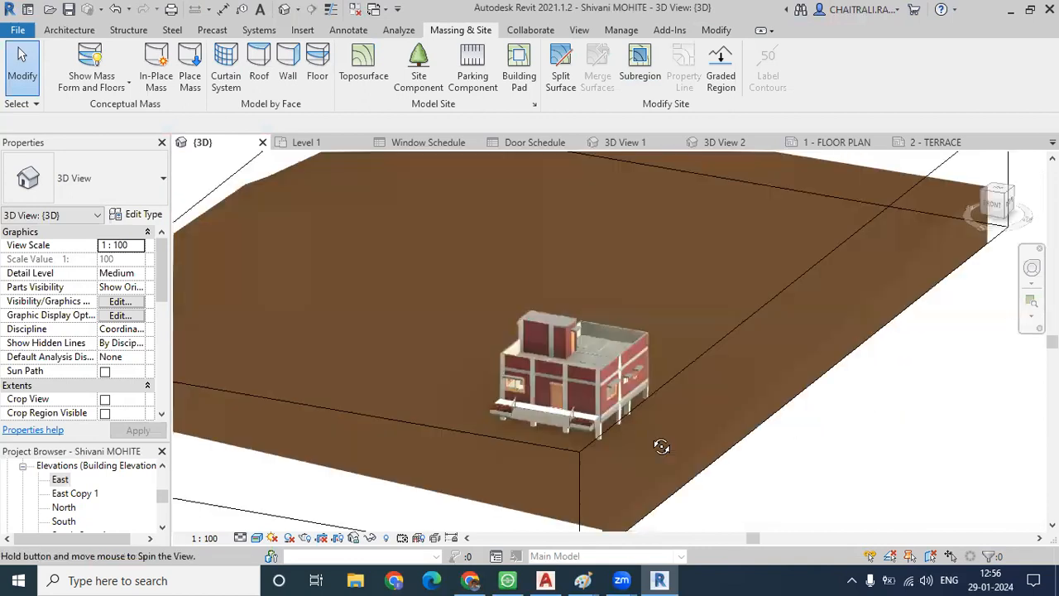
{"action": "middle_click_drag", "start_coordinate": [644, 400], "coordinate": [645, 402], "text": "shift"}
{"action": "scroll", "coordinate": [640, 364], "scroll_direction": "up", "scroll_amount": 5}
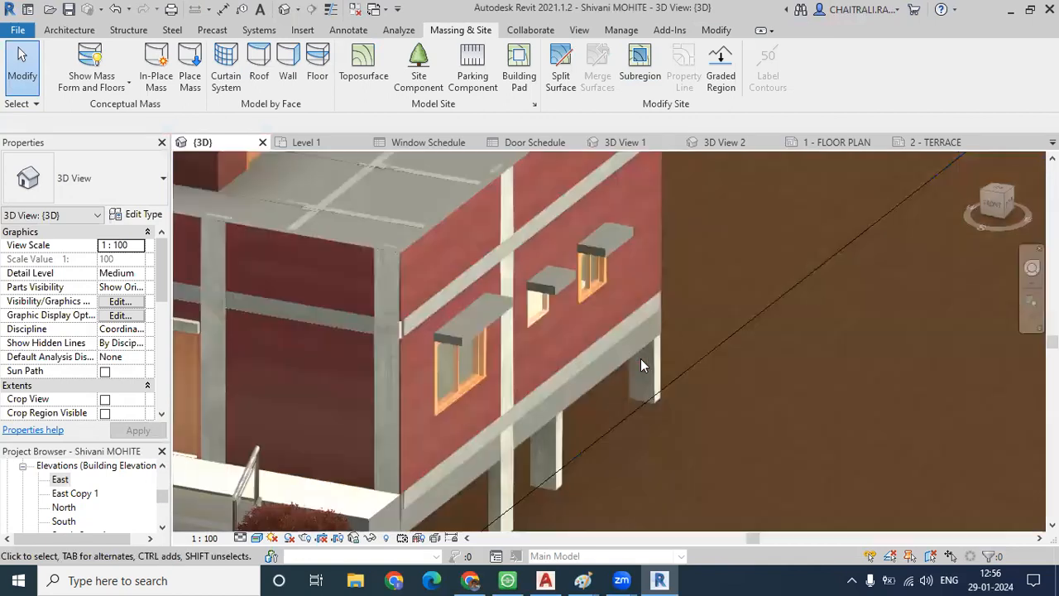
- Open the East elevation and examine the edited ground surface against Level 4, the plinth, columns and footings
{"action": "double_click", "coordinate": [58, 480]}
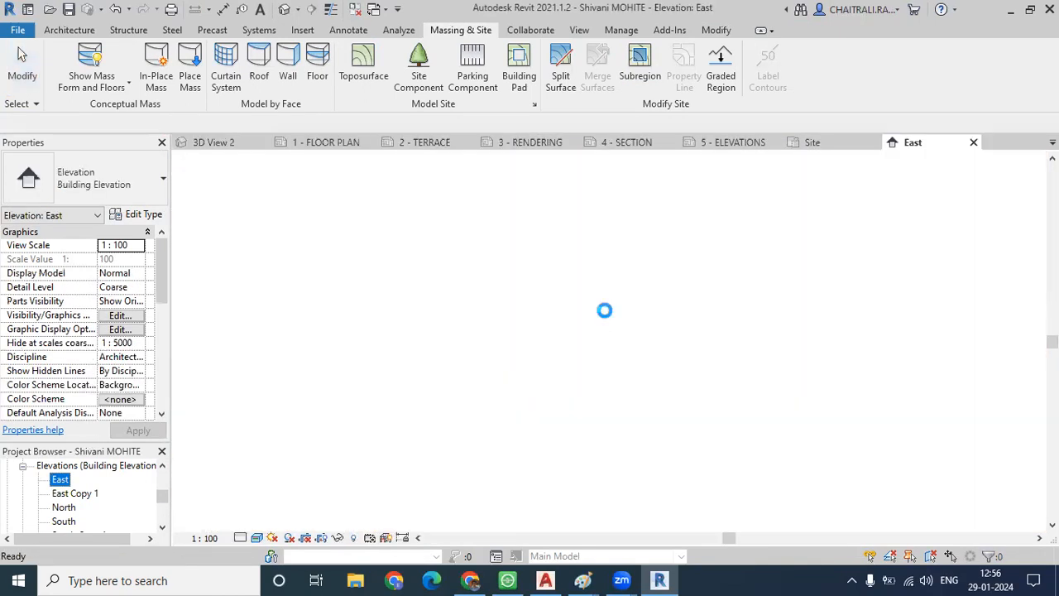
{"action": "scroll", "coordinate": [498, 354], "scroll_direction": "up", "scroll_amount": 3}
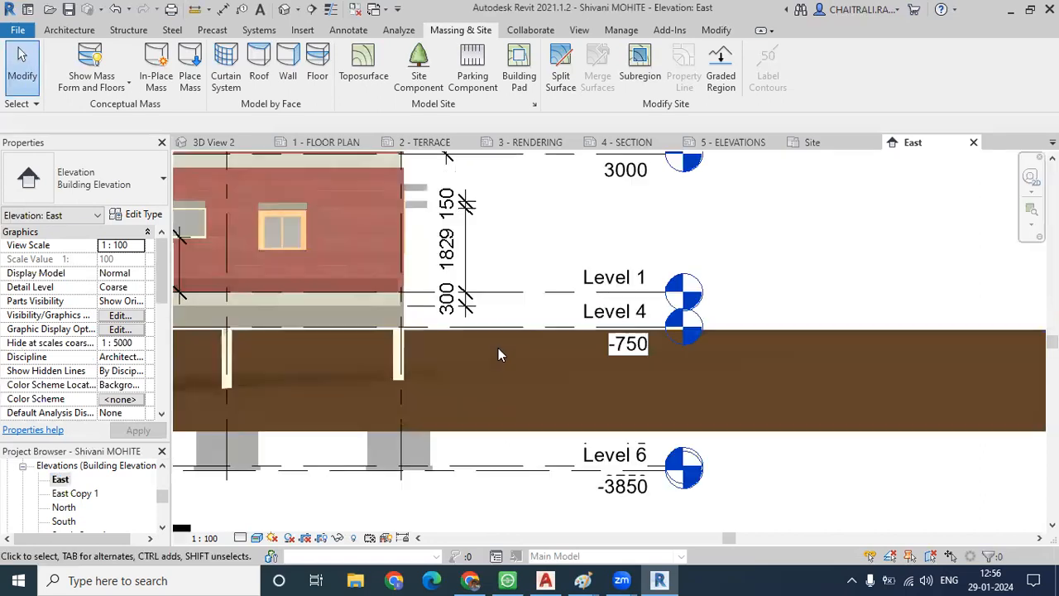
{"action": "scroll", "coordinate": [666, 342], "scroll_direction": "down", "scroll_amount": 1}
{"action": "scroll", "coordinate": [370, 349], "scroll_direction": "down", "scroll_amount": 3}
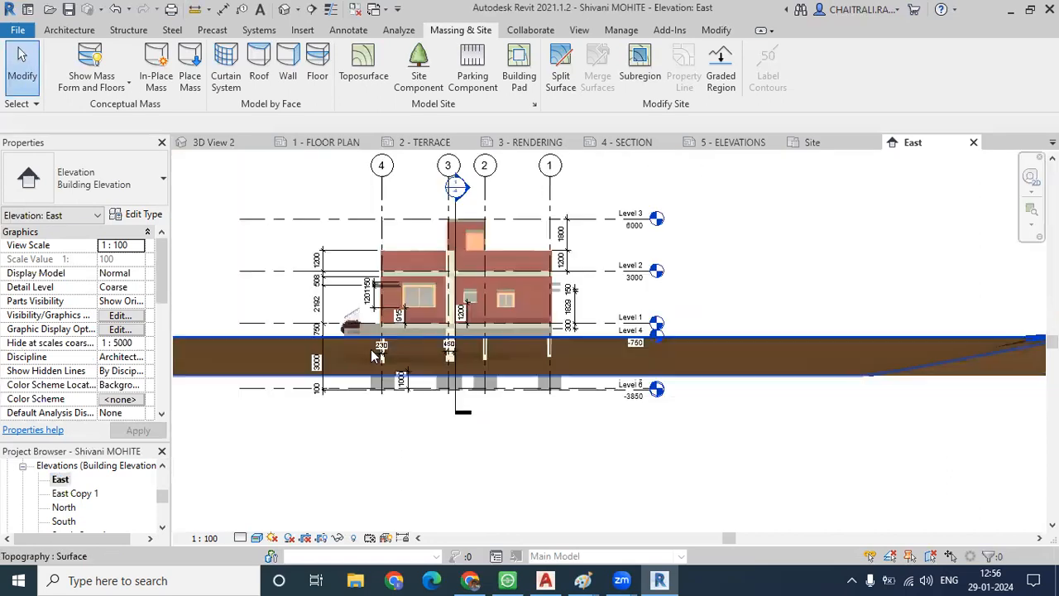
{"action": "scroll", "coordinate": [406, 352], "scroll_direction": "up", "scroll_amount": 3}
{"action": "scroll", "coordinate": [579, 373], "scroll_direction": "up", "scroll_amount": 2}
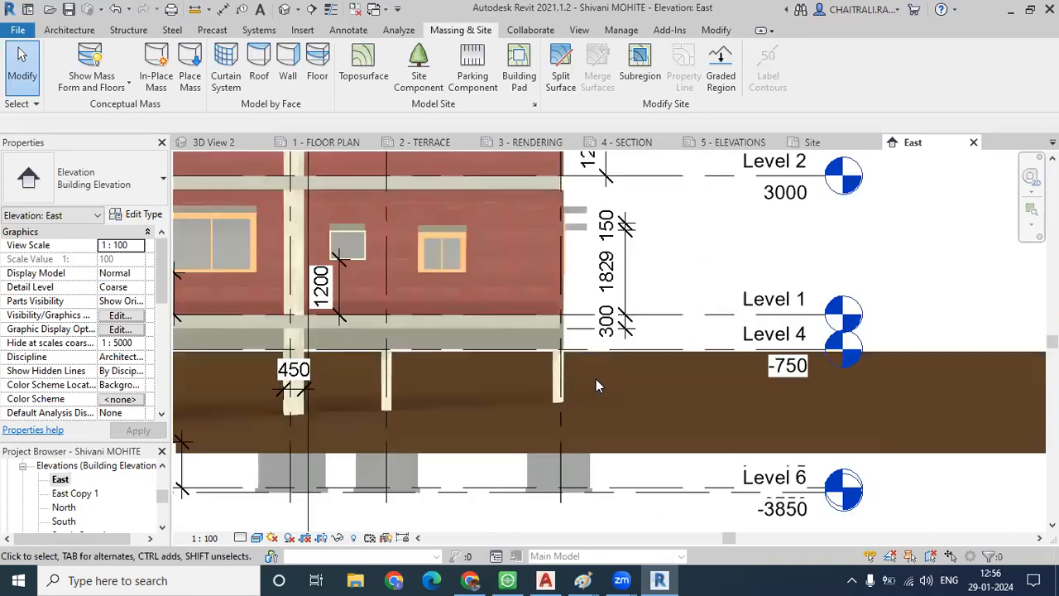
{"action": "scroll", "coordinate": [598, 378], "scroll_direction": "down", "scroll_amount": 2}
{"action": "scroll", "coordinate": [598, 378], "scroll_direction": "down", "scroll_amount": 3}
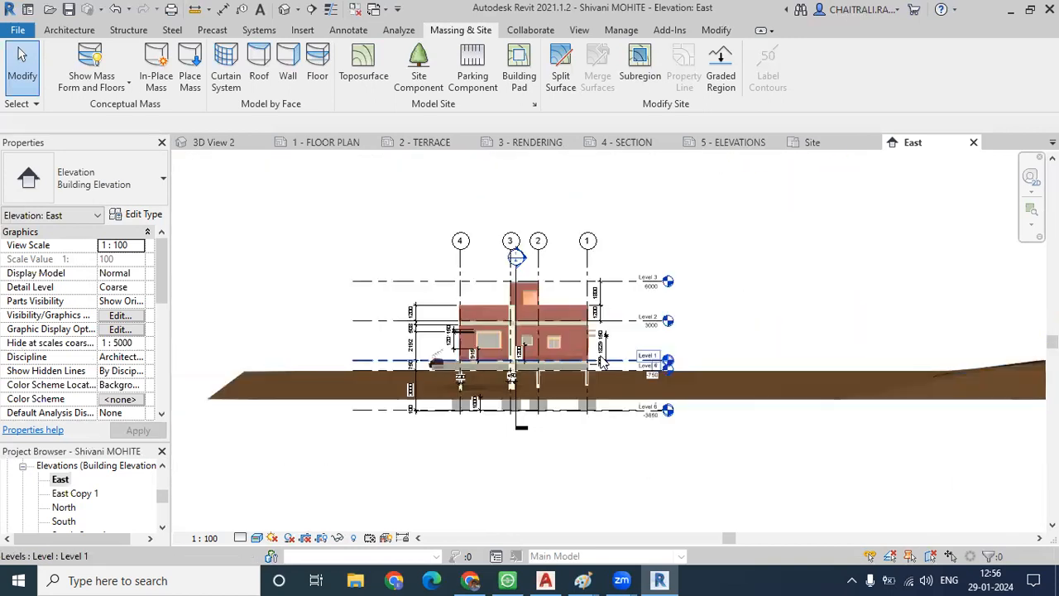
{"action": "scroll", "coordinate": [578, 363], "scroll_direction": "up", "scroll_amount": 4}
{"action": "middle_click_drag", "start_coordinate": [364, 376], "coordinate": [459, 379]}
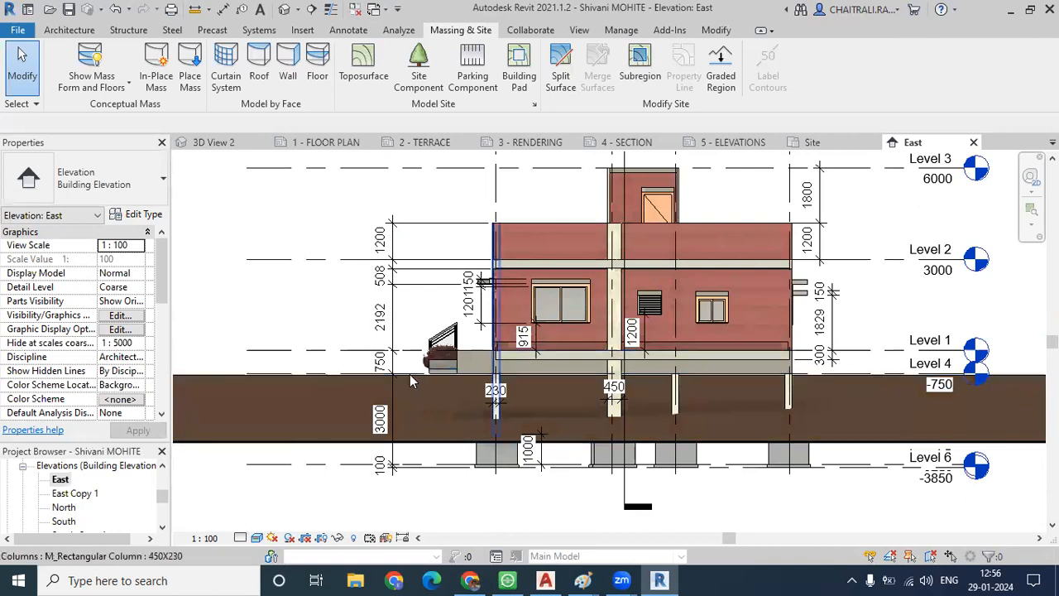
{"action": "scroll", "coordinate": [409, 377], "scroll_direction": "up", "scroll_amount": 2}
{"action": "scroll", "coordinate": [407, 377], "scroll_direction": "up", "scroll_amount": 1}
{"action": "middle_click_drag", "start_coordinate": [1035, 373], "coordinate": [722, 356]}
{"action": "scroll", "coordinate": [722, 356], "scroll_direction": "down", "scroll_amount": 2}
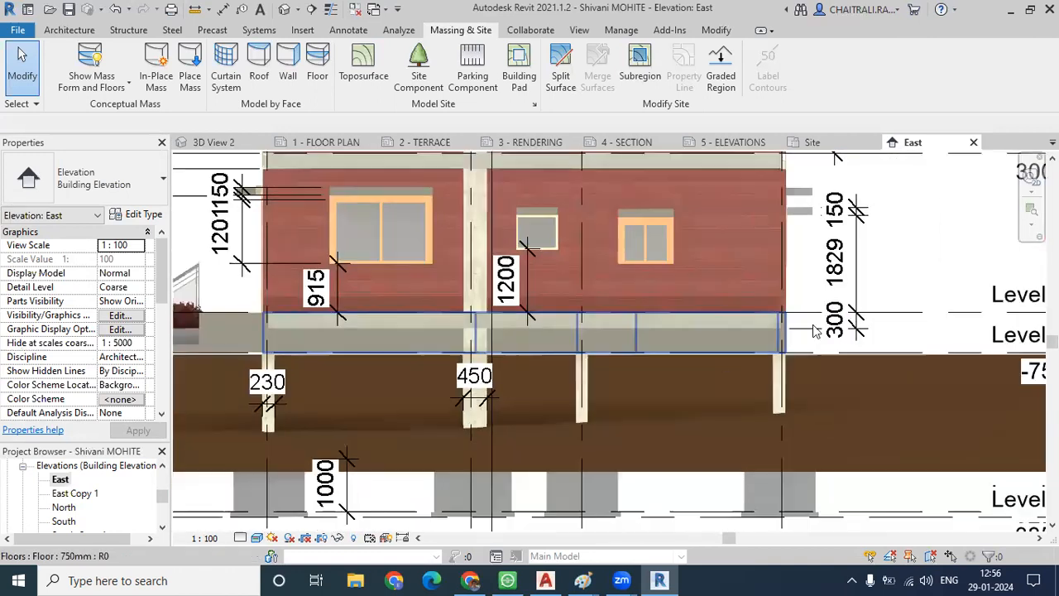
{"action": "middle_click_drag", "start_coordinate": [900, 318], "coordinate": [554, 322]}
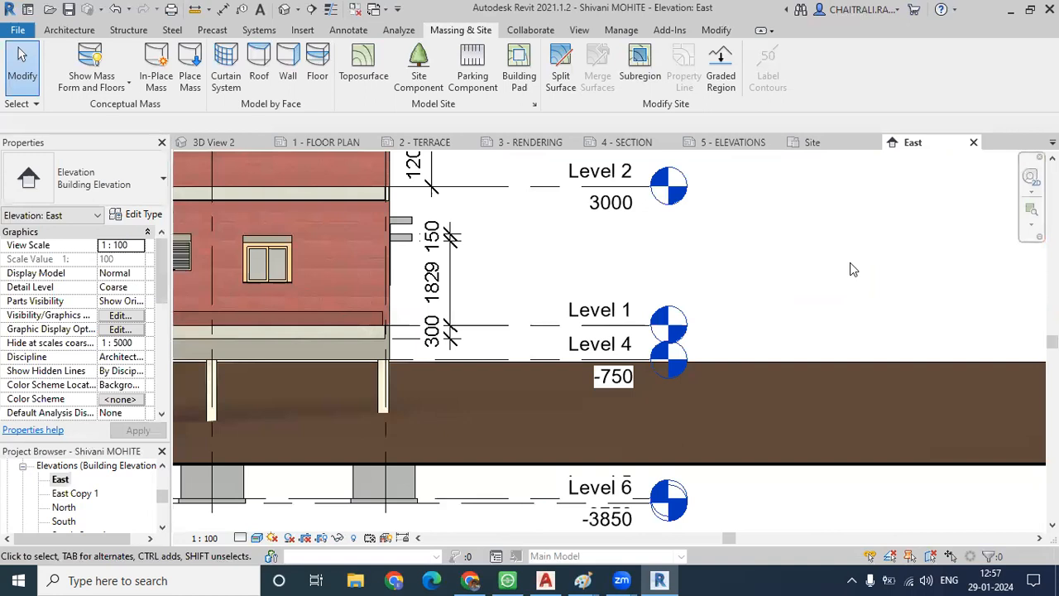
{"action": "scroll", "coordinate": [824, 265], "scroll_direction": "down", "scroll_amount": 1}
{"action": "scroll", "coordinate": [824, 265], "scroll_direction": "down", "scroll_amount": 2}
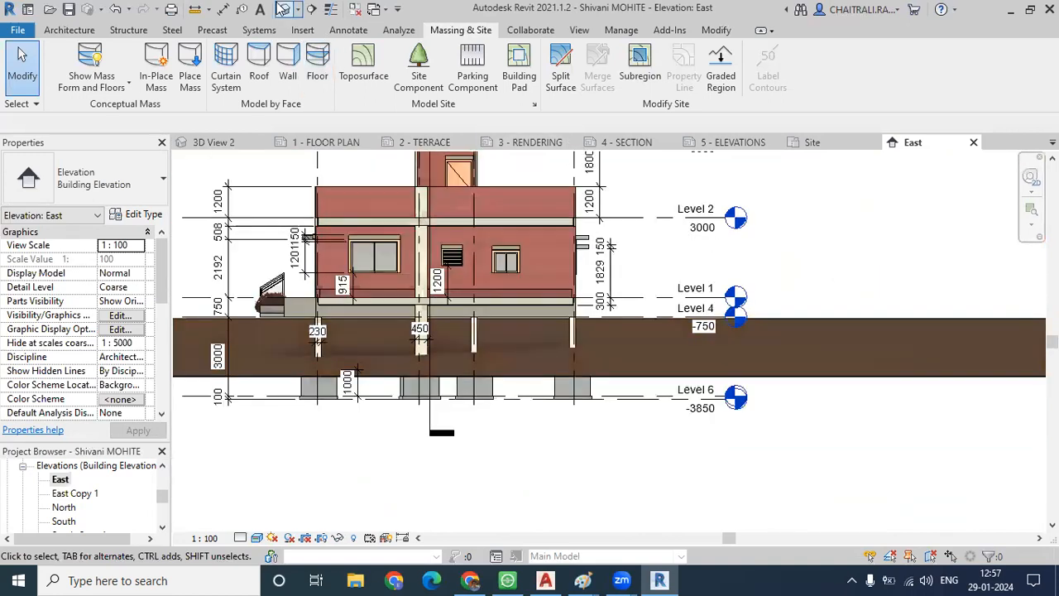
- Return to the default 3D view and reposition the section box's east face, first outward, then back inward toward the house
{"action": "left_click", "coordinate": [283, 9]}
{"action": "scroll", "coordinate": [930, 378], "scroll_direction": "down", "scroll_amount": 3}
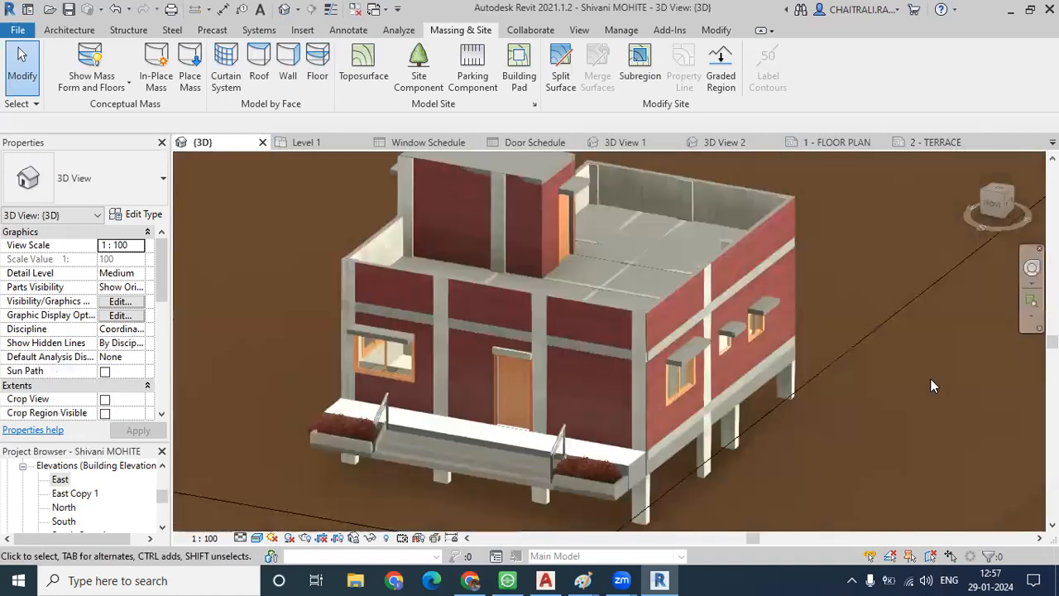
{"action": "middle_click_drag", "start_coordinate": [931, 379], "coordinate": [832, 368], "text": "shift"}
{"action": "scroll", "coordinate": [564, 323], "scroll_direction": "down", "scroll_amount": 4}
{"action": "middle_click_drag", "start_coordinate": [565, 323], "coordinate": [742, 230], "text": "shift"}
{"action": "scroll", "coordinate": [742, 230], "scroll_direction": "down", "scroll_amount": 2}
{"action": "left_click", "coordinate": [654, 309]}
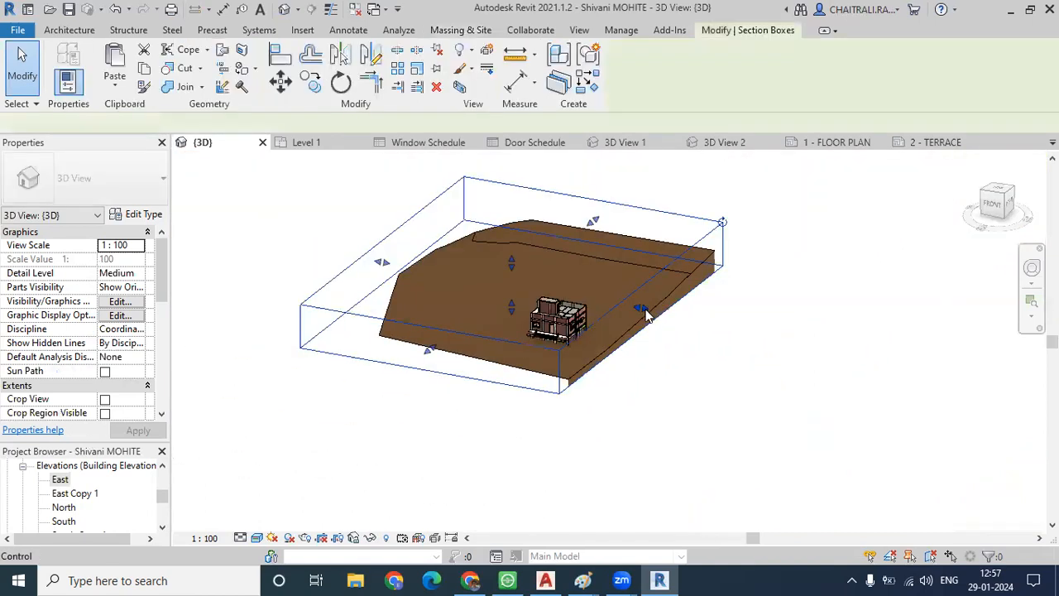
{"action": "left_click_drag", "start_coordinate": [733, 330], "coordinate": [866, 402]}
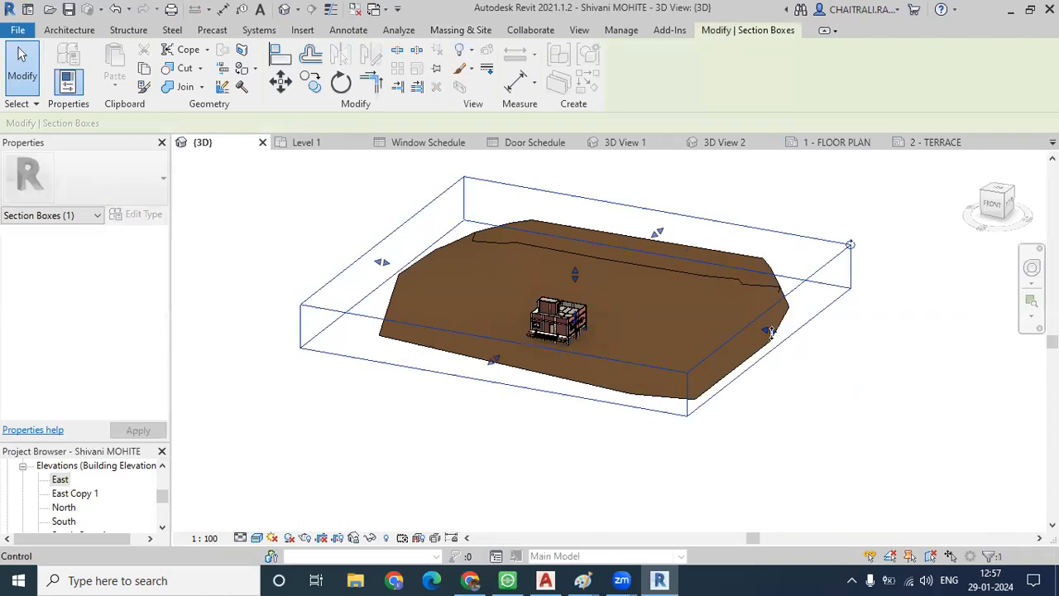
{"action": "left_click_drag", "start_coordinate": [662, 318], "coordinate": [627, 312]}
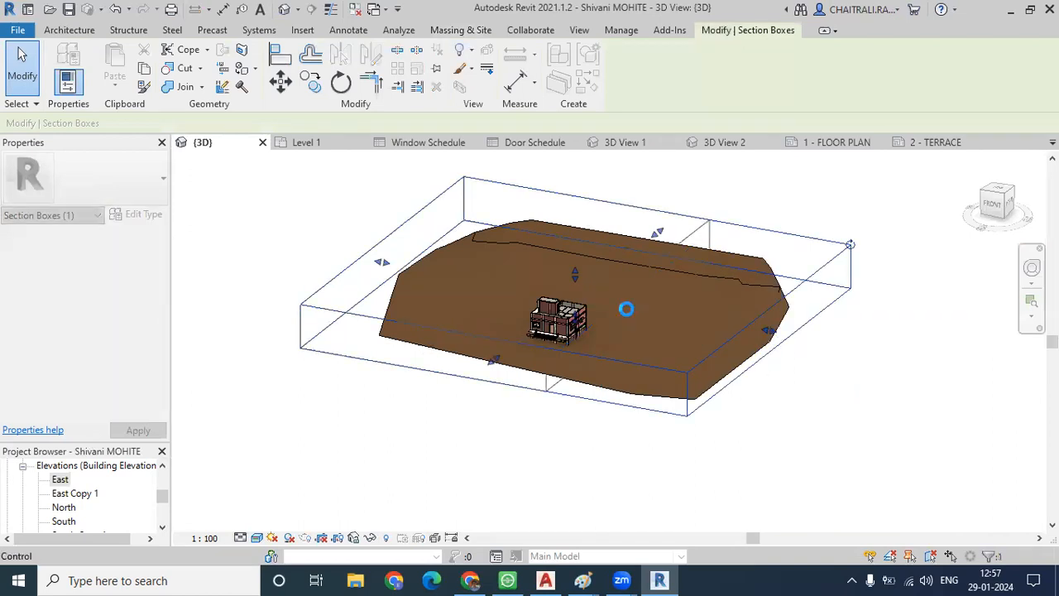
- Examine the ground around the house's exposed columns up close and clear the section box selection
{"action": "scroll", "coordinate": [626, 309], "scroll_direction": "up", "scroll_amount": 2}
{"action": "scroll", "coordinate": [619, 303], "scroll_direction": "up", "scroll_amount": 5}
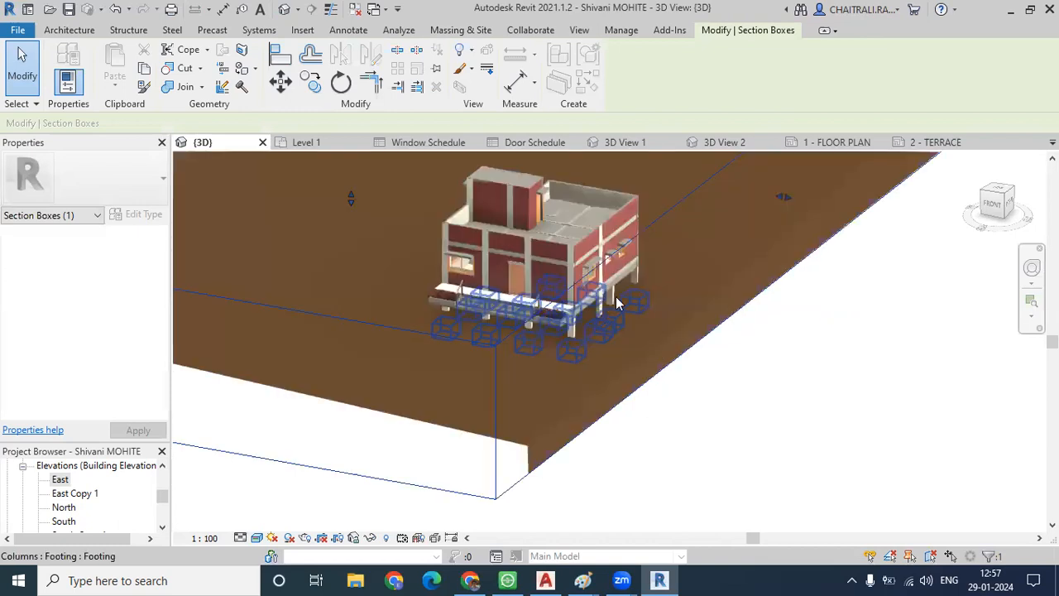
{"action": "scroll", "coordinate": [620, 303], "scroll_direction": "up", "scroll_amount": 5}
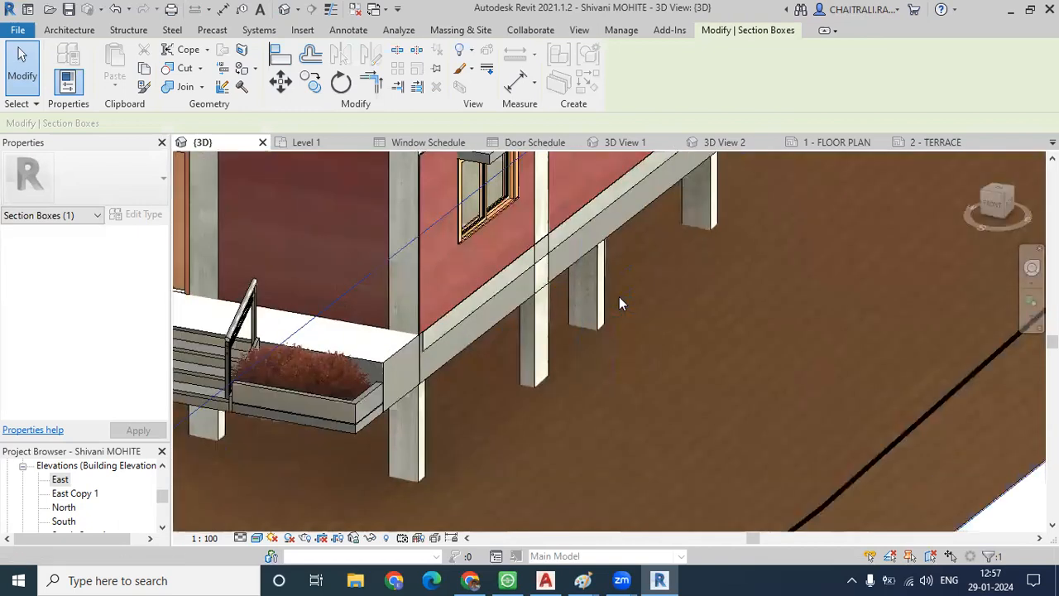
{"action": "key", "text": "Escape"}
{"action": "scroll", "coordinate": [620, 303], "scroll_direction": "down", "scroll_amount": 5}
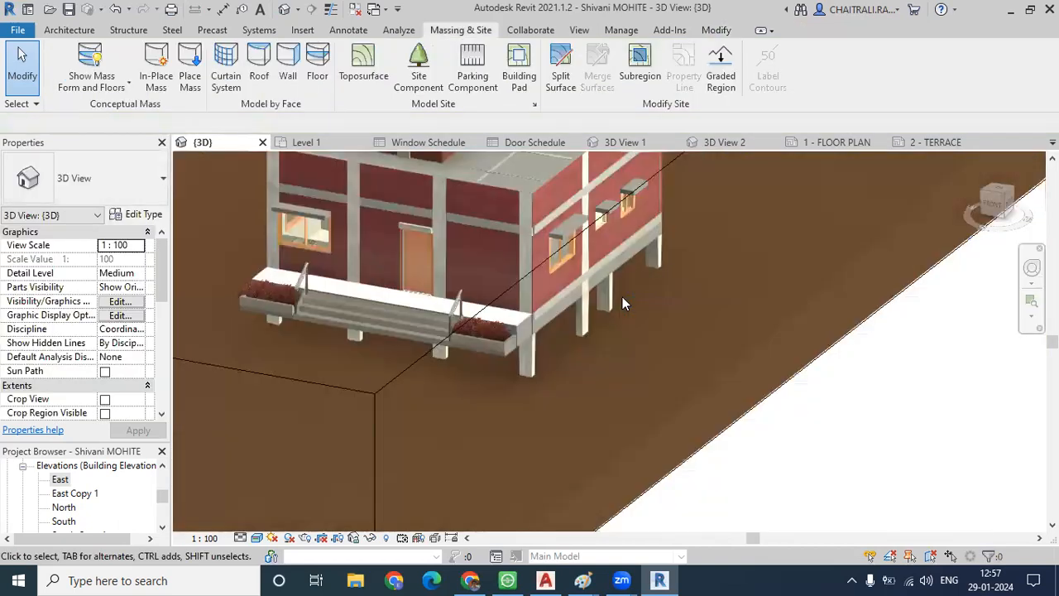